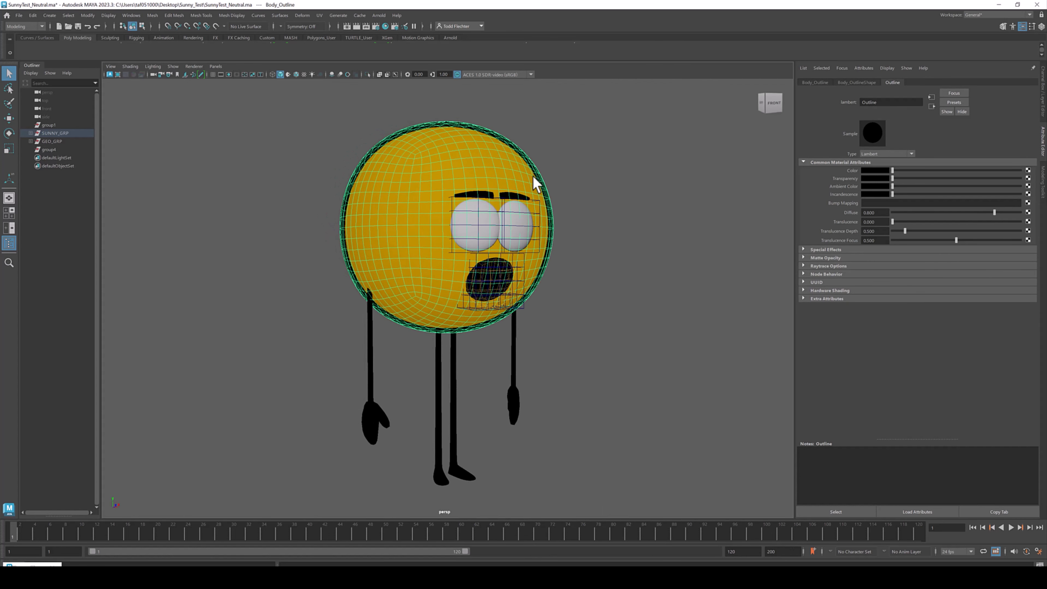
- Orbit around the character to inspect the body, eyes, mouth and their lattice cages from several angles
alt+drag(564, 177, 553, 200)
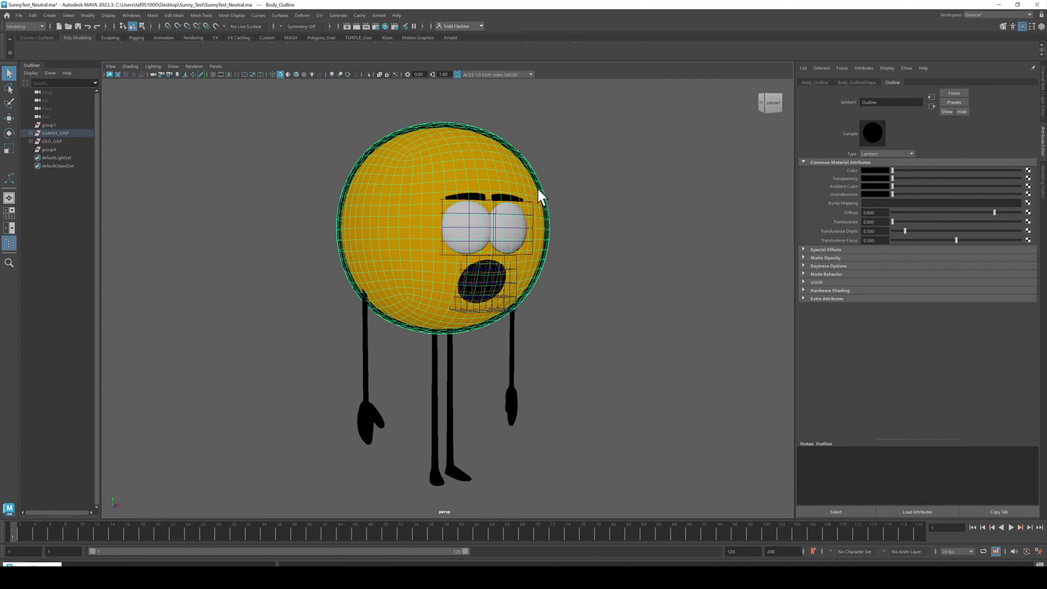
click(582, 195)
alt+drag(559, 222, 507, 209)
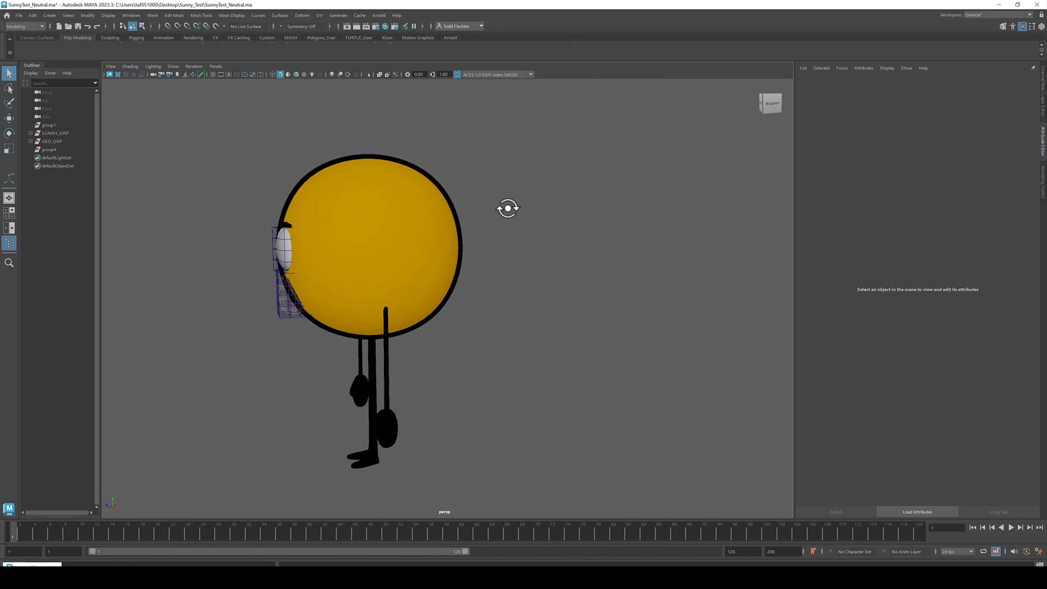
alt+drag(337, 255, 381, 210)
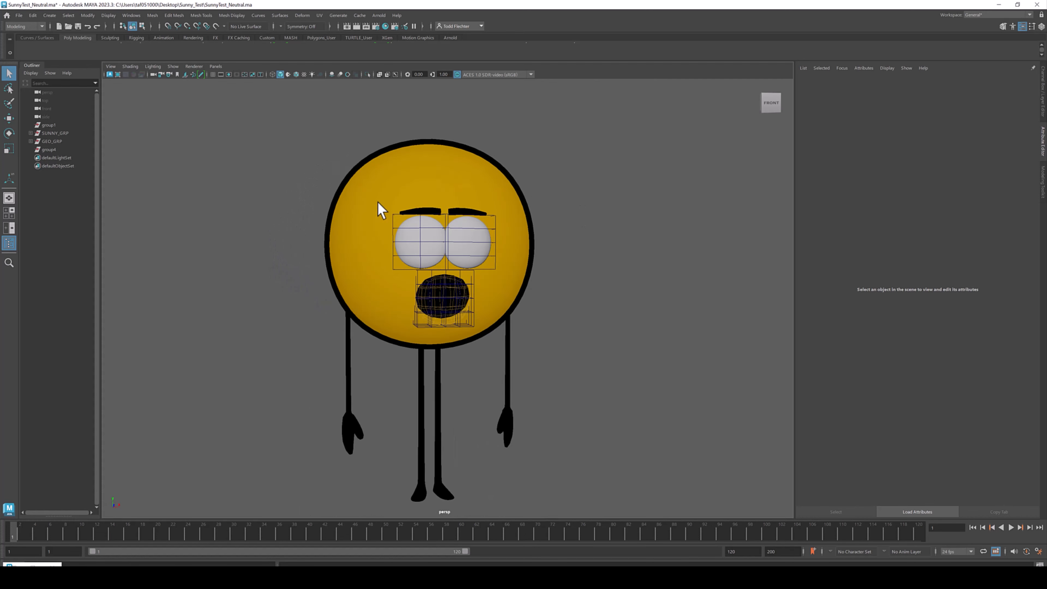
alt+drag(364, 275, 383, 276)
alt+middle_drag(393, 315, 413, 244)
alt+right_drag(385, 280, 452, 337)
click(375, 397)
alt+drag(437, 388, 371, 366)
click(287, 359)
alt+drag(288, 359, 619, 260)
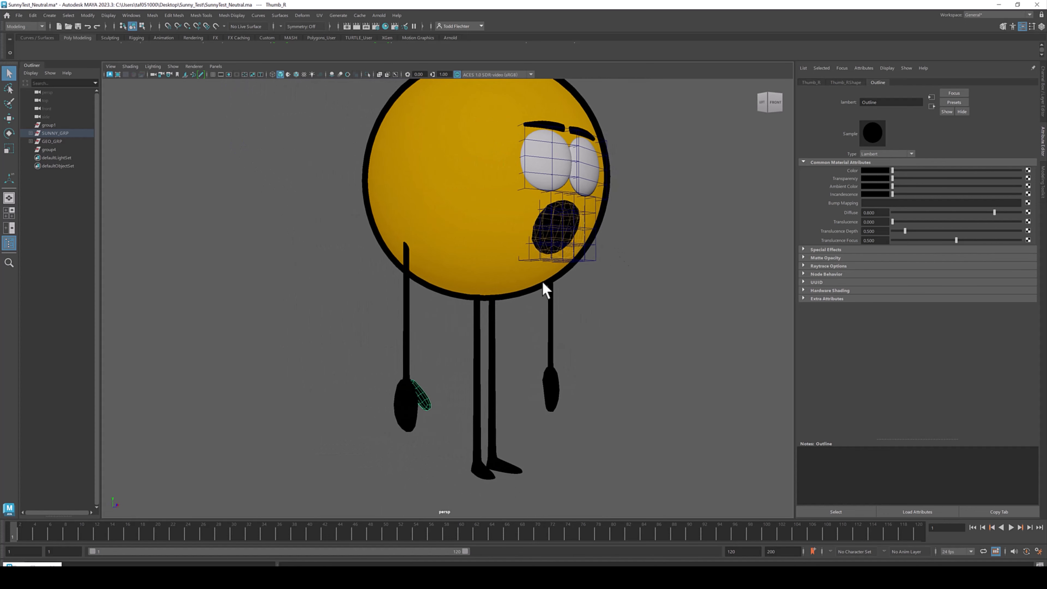
- Select each arm and orbit around the character to examine the arms and eye placement
click(406, 306)
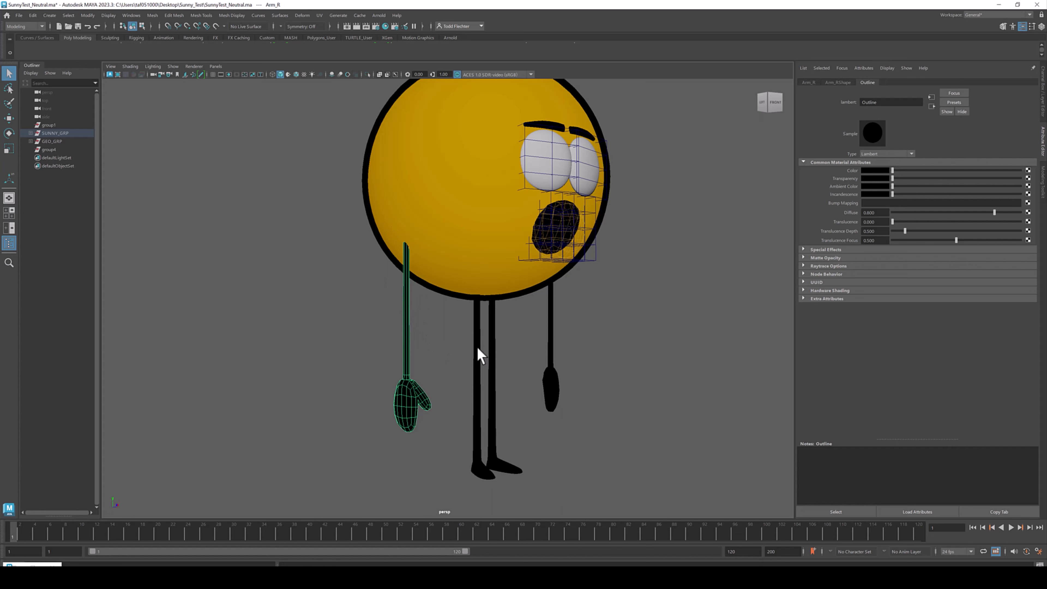
click(493, 348)
alt+drag(552, 332, 620, 293)
alt+drag(521, 201, 526, 223)
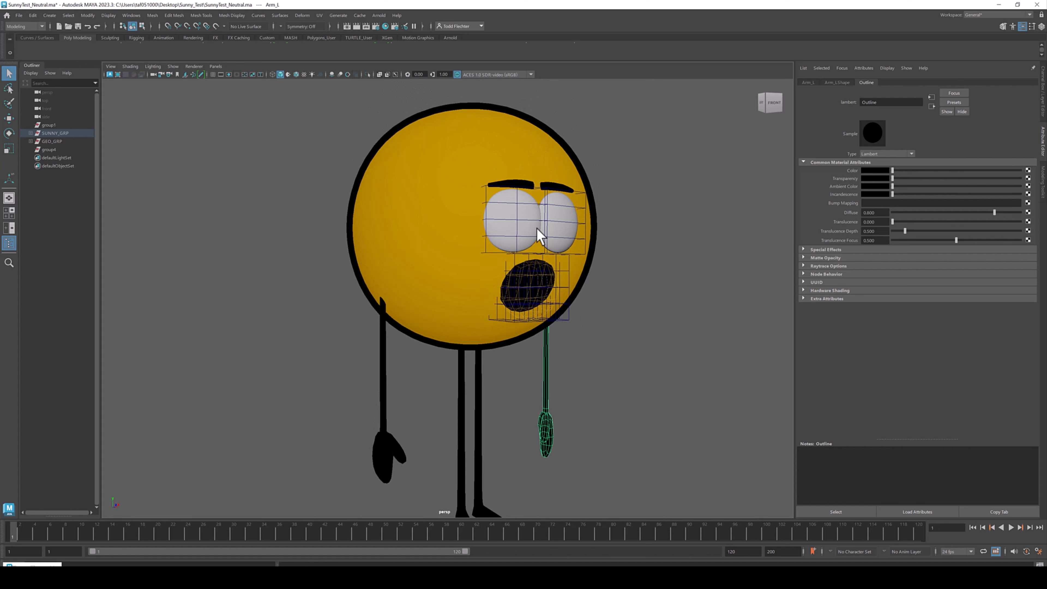
alt+drag(511, 213, 567, 237)
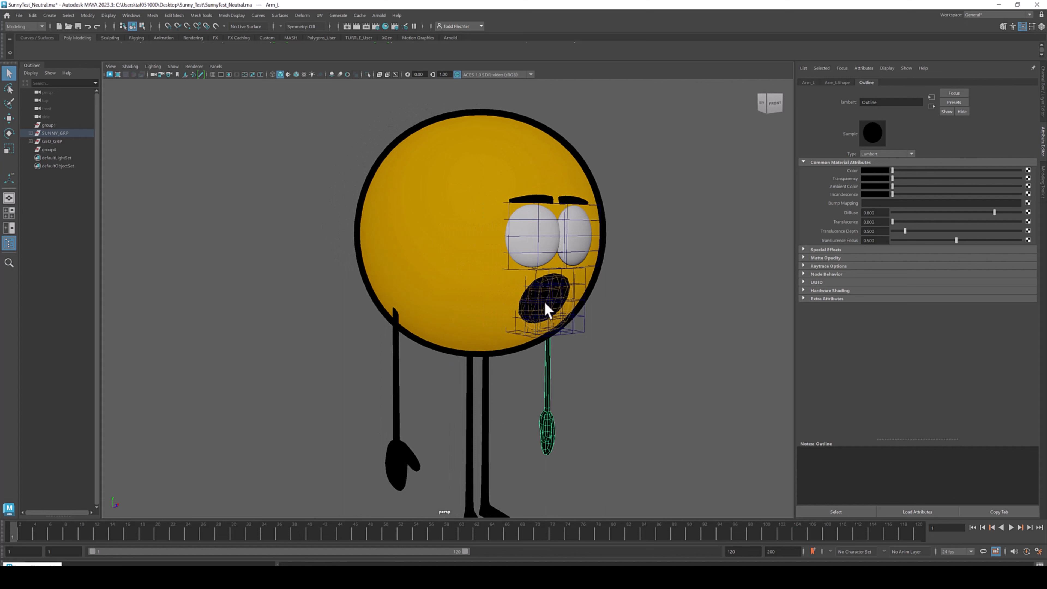
alt+drag(507, 302, 643, 266)
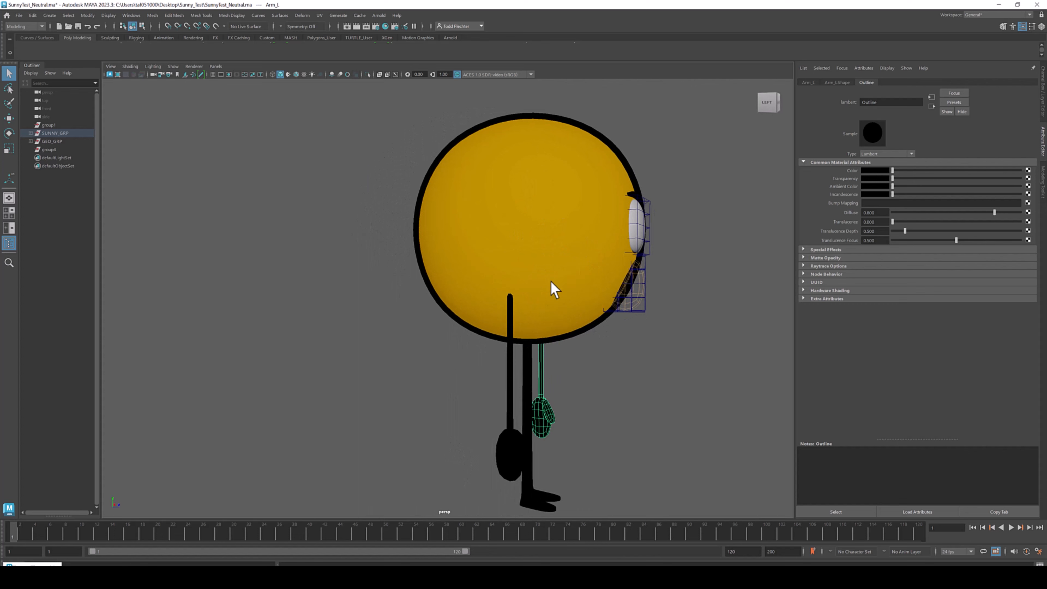
alt+drag(670, 241, 584, 224)
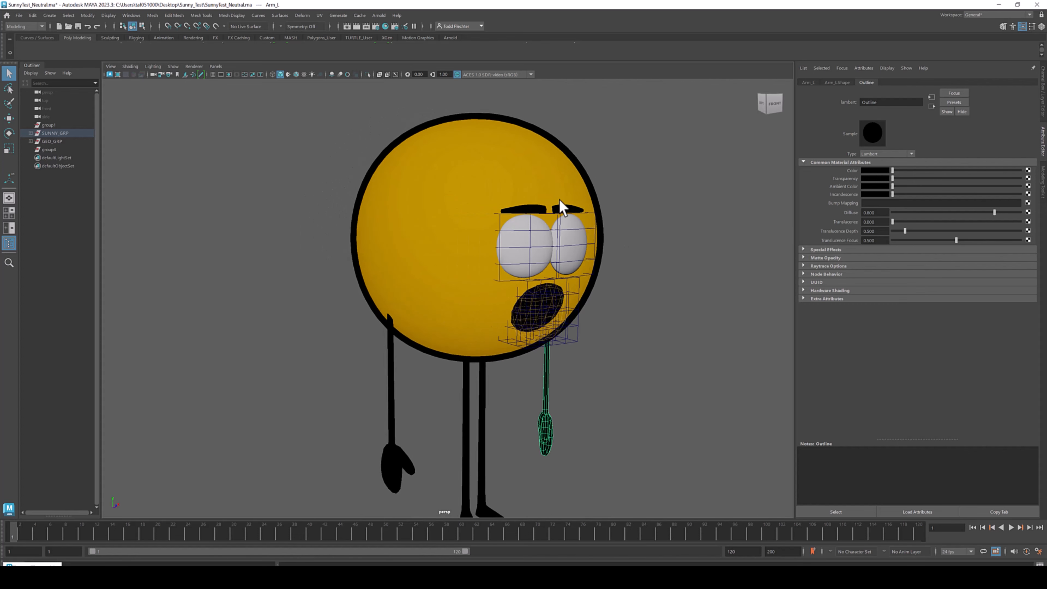
alt+middle_drag(508, 234, 433, 249)
alt+right_drag(433, 249, 459, 235)
click(460, 234)
mouse_move(501, 233)
alt+mouse_down()
mouse_move(473, 233)
mouse_move(509, 238)
alt+mouse_up()
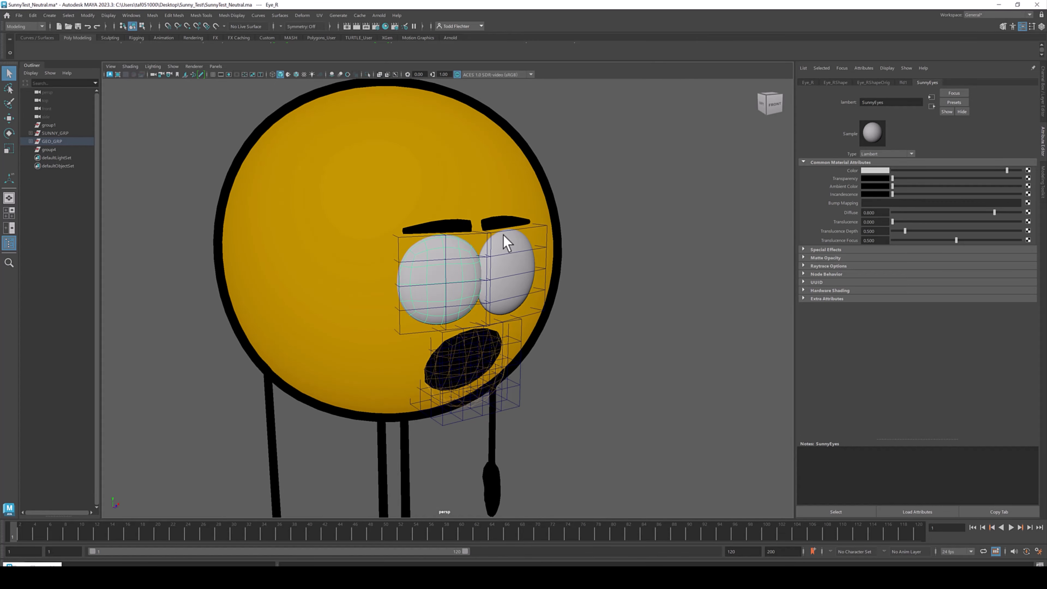
- Try viewing the right eye in wireframe and isolating it by hiding everything else
key(4)
alt+drag(529, 236, 564, 221)
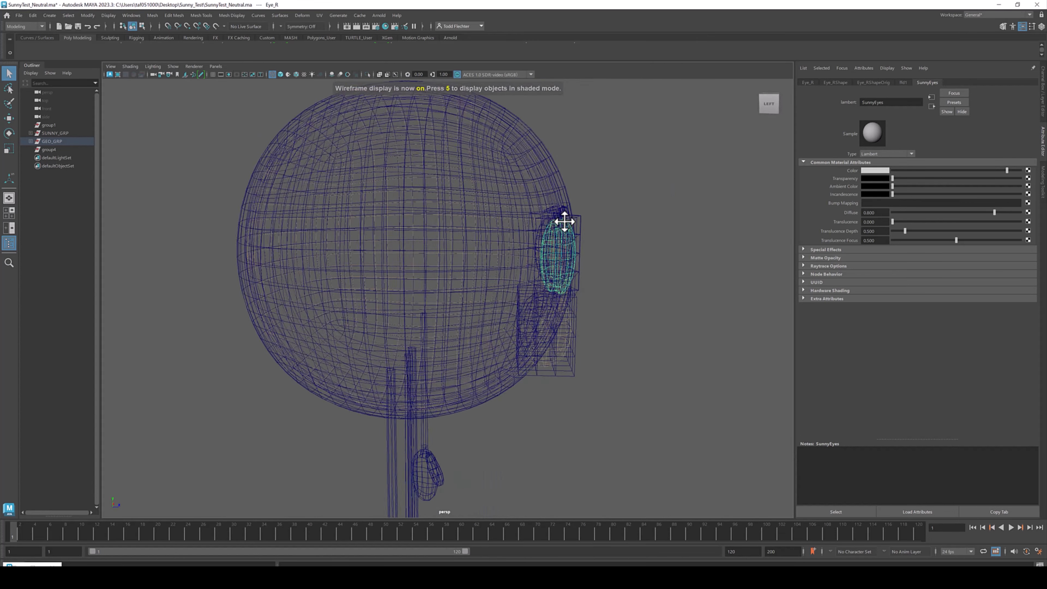
alt+right_drag(564, 221, 639, 252)
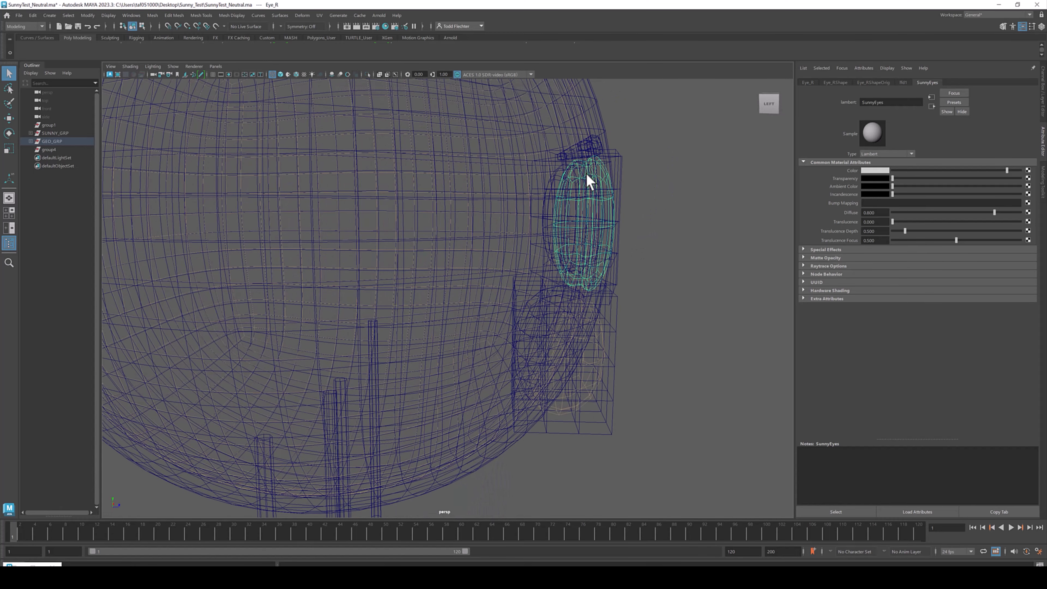
key(5)
mouse_move(608, 176)
alt+right_down()
mouse_move(528, 222)
mouse_move(548, 257)
alt+right_up()
key(alt+h)
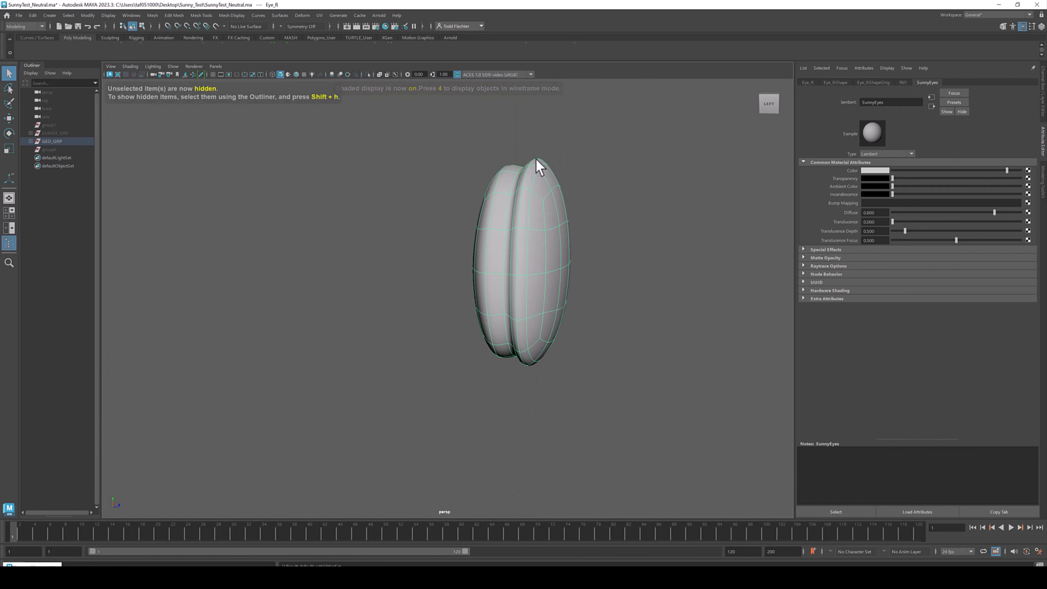
key(ctrl+z)
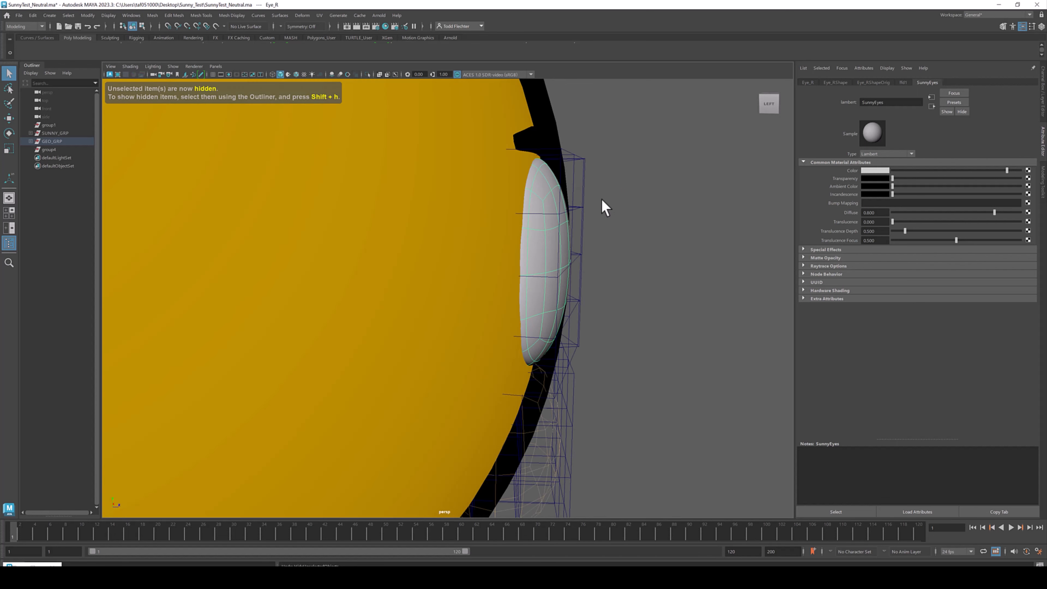
- Select the body's outline shell and hide it
alt+drag(656, 197, 623, 196)
key(F9)
alt+right_drag(646, 200, 437, 198)
click(578, 188)
alt+middle_drag(436, 198, 474, 211)
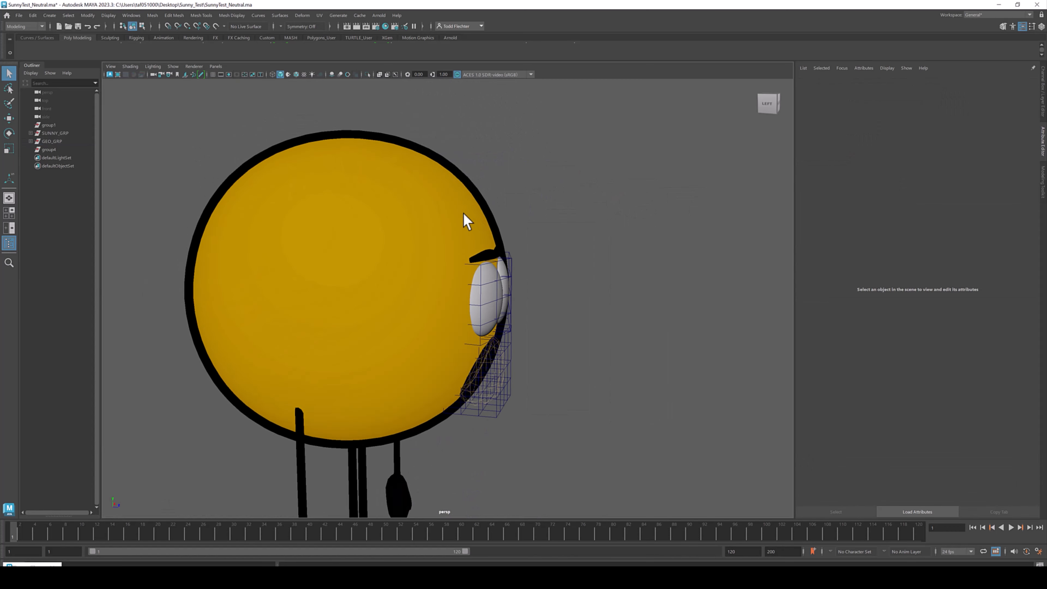
click(469, 260)
alt+drag(469, 260, 486, 258)
alt+drag(548, 274, 413, 275)
click(561, 236)
click(396, 280)
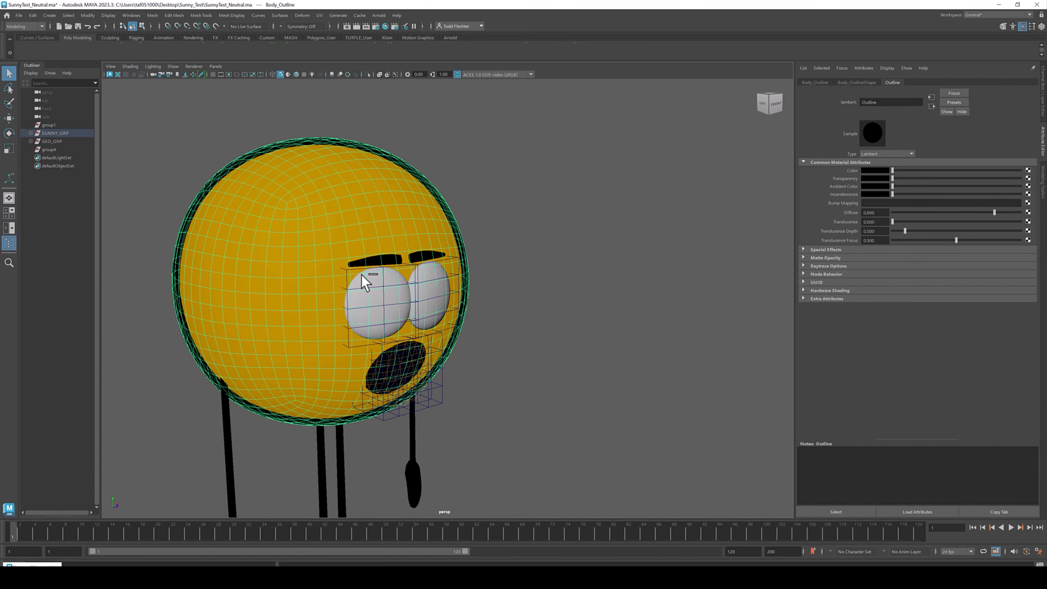
key(ctrl+h)
- Try rotating the right eye with the Rotate tool in the side view
click(399, 286)
alt+drag(433, 297, 458, 285)
key(e)
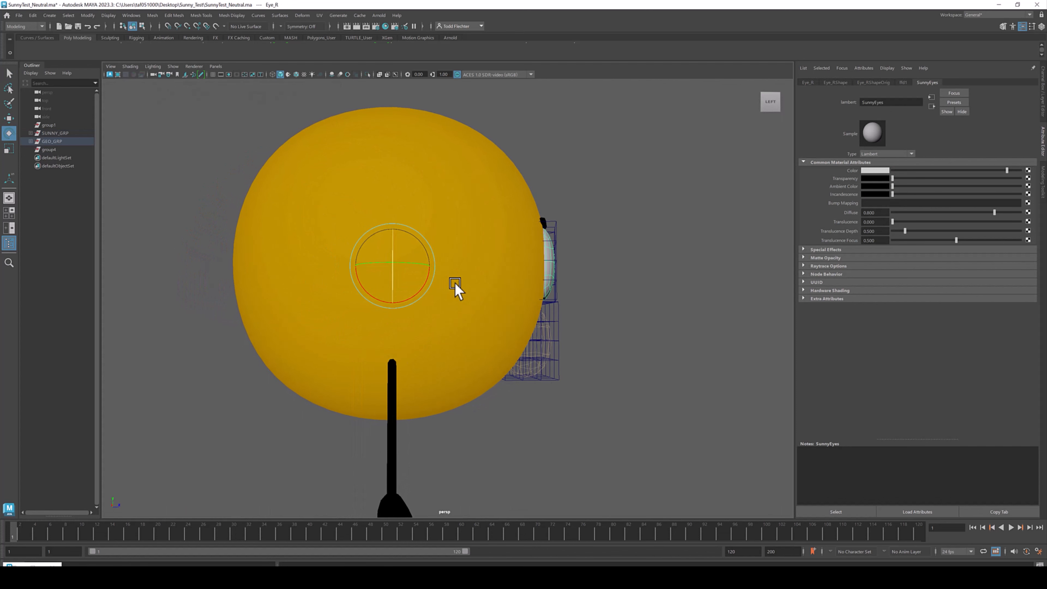
key(space)
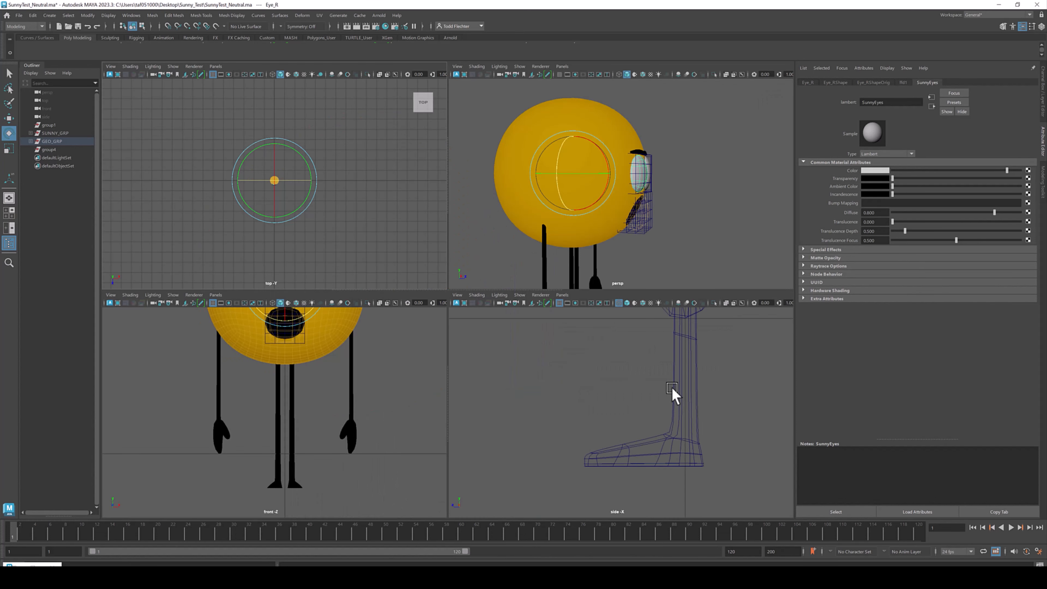
key(space)
key(f)
alt+middle_drag(535, 271, 535, 303)
alt+right_drag(426, 339, 586, 411)
alt+middle_drag(577, 413, 574, 290)
alt+right_drag(325, 296, 734, 441)
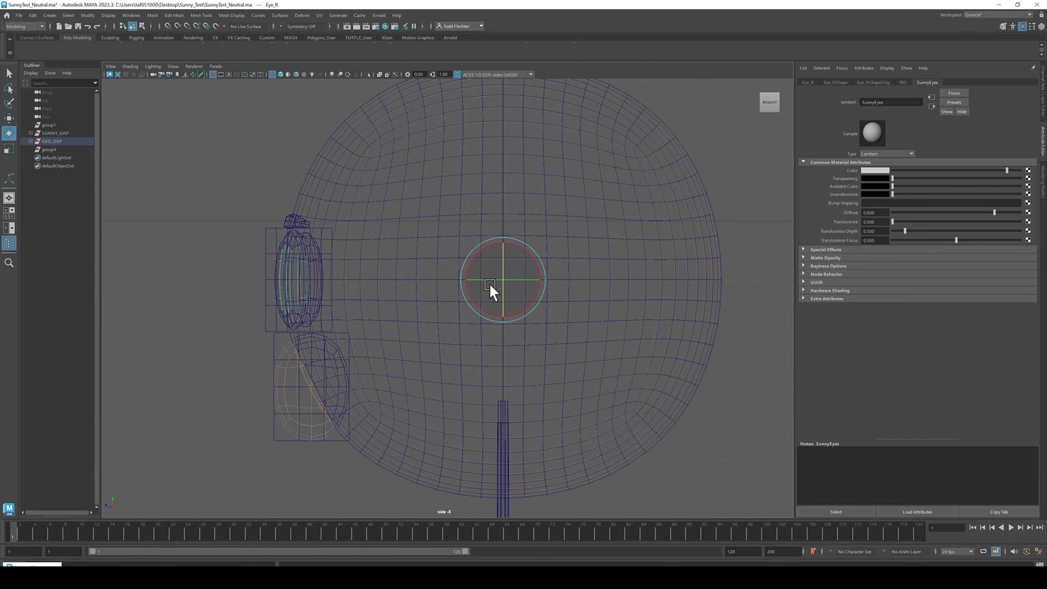
drag(524, 249, 528, 281)
key(ctrl+z)
key(space)
key(space)
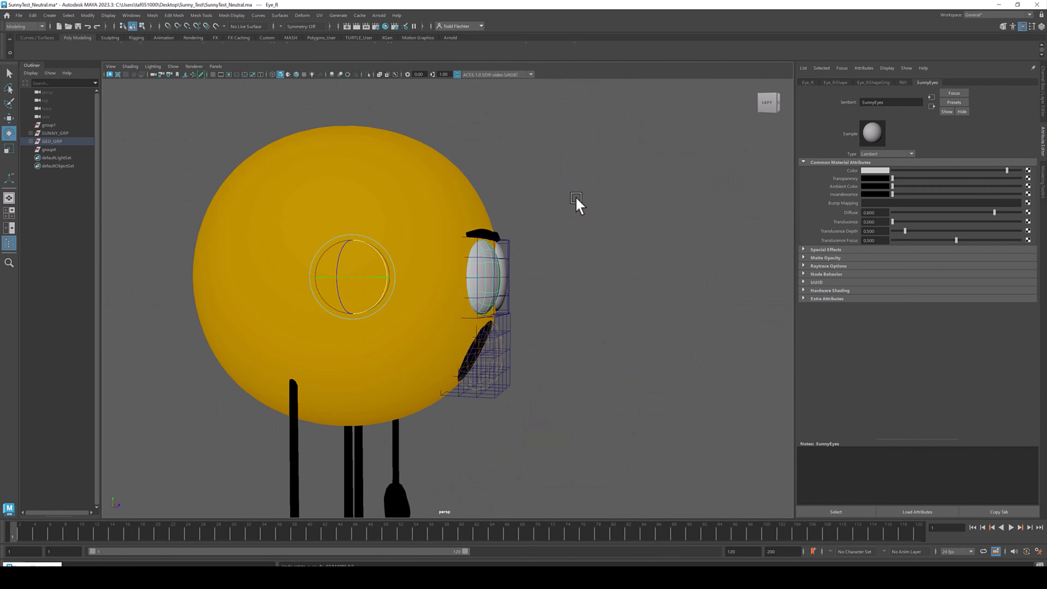
- Orbit around the head to examine the eyes from the side
alt+drag(577, 203, 572, 210)
click(490, 267)
click(429, 277)
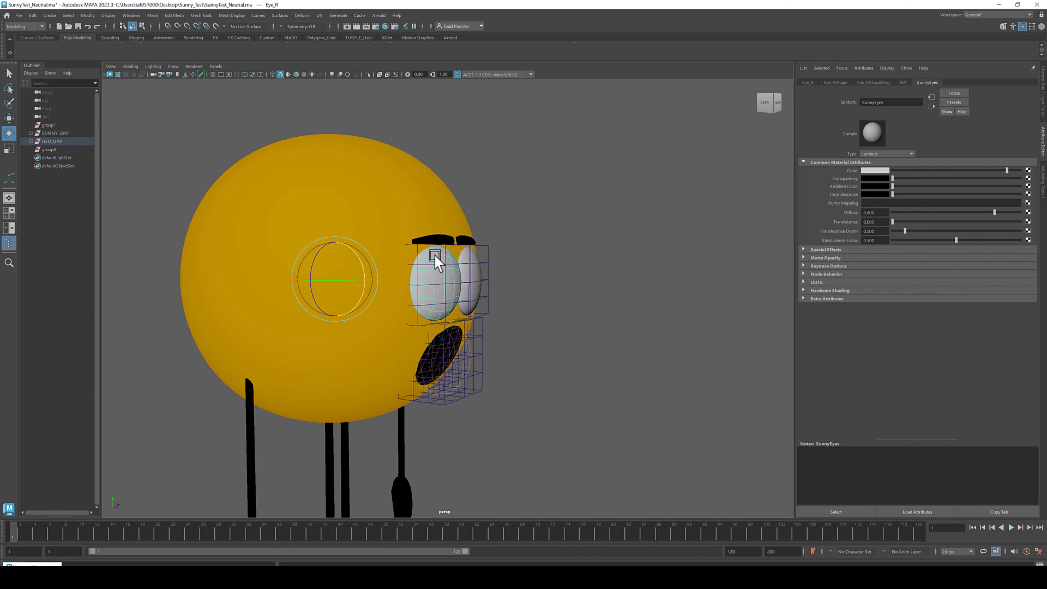
alt+drag(503, 274, 475, 286)
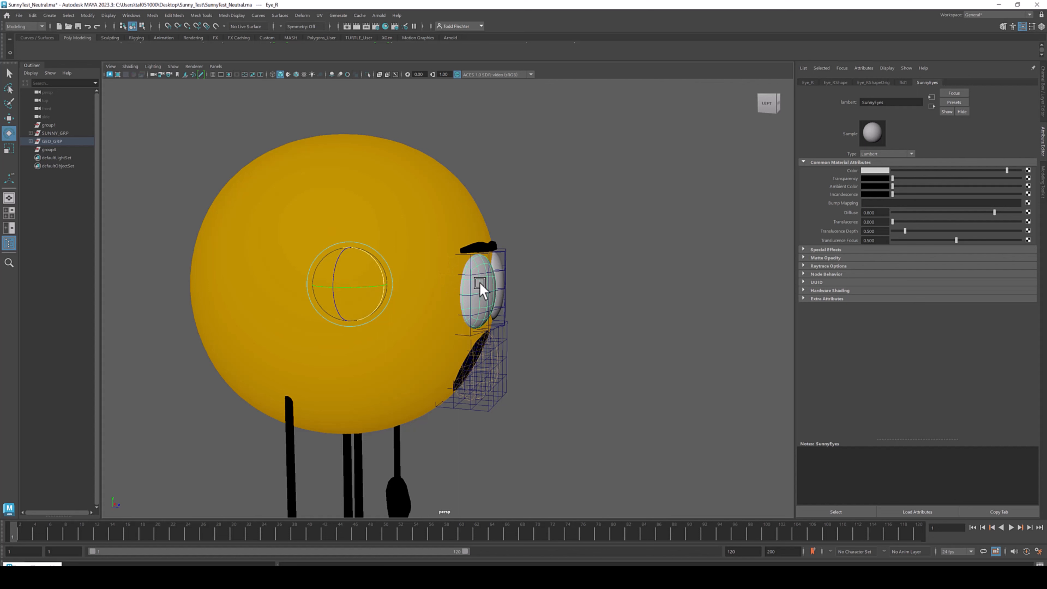
alt+drag(413, 278, 417, 266)
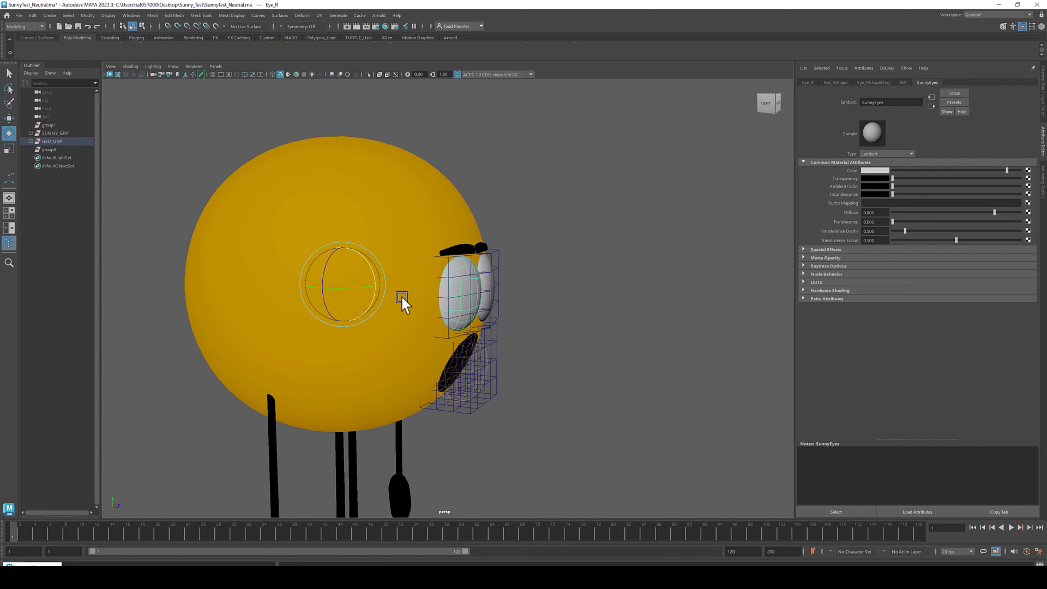
alt+drag(423, 186, 395, 183)
click(446, 211)
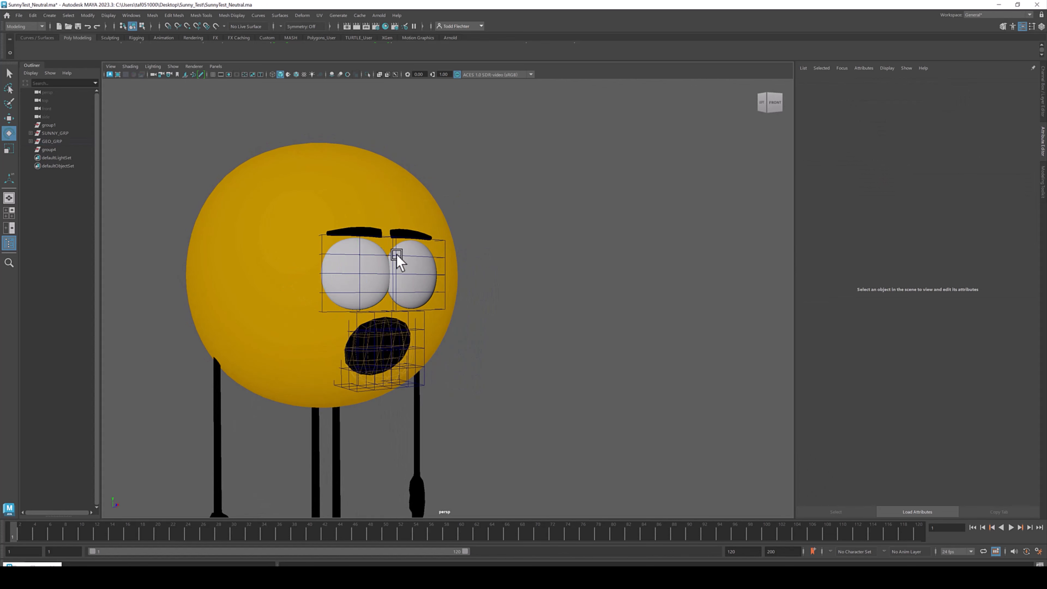
- Zoom in on the face and select the eyes' lattice deformer
scroll(388, 252, up, 2)
alt+right_drag(386, 245, 442, 271)
alt+middle_drag(375, 237, 428, 254)
mouse_move(420, 246)
alt+mouse_down()
mouse_move(466, 255)
mouse_move(454, 266)
mouse_move(544, 262)
mouse_move(554, 243)
mouse_move(429, 254)
mouse_move(423, 227)
alt+mouse_up()
click(461, 259)
click(444, 259)
alt+right_drag(423, 227, 402, 244)
alt+middle_drag(402, 244, 446, 273)
alt+drag(463, 271, 421, 291)
key(r)
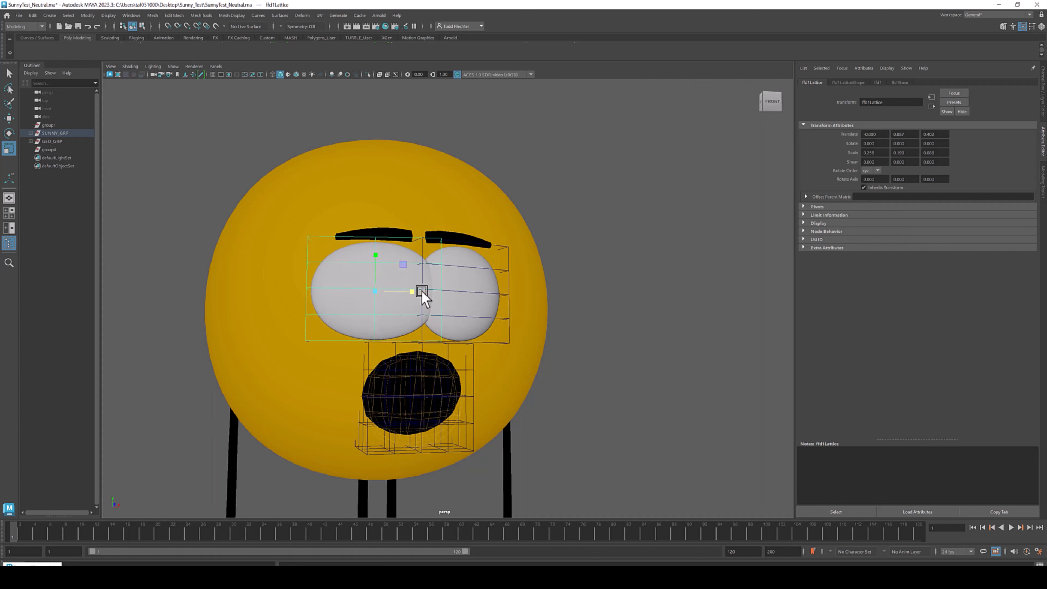
key(ctrl+z)
- Select the lattice's top points in the side view and move them to stretch the right eye
alt+drag(377, 254, 506, 209)
alt+right_drag(507, 209, 577, 264)
alt+drag(538, 231, 553, 222)
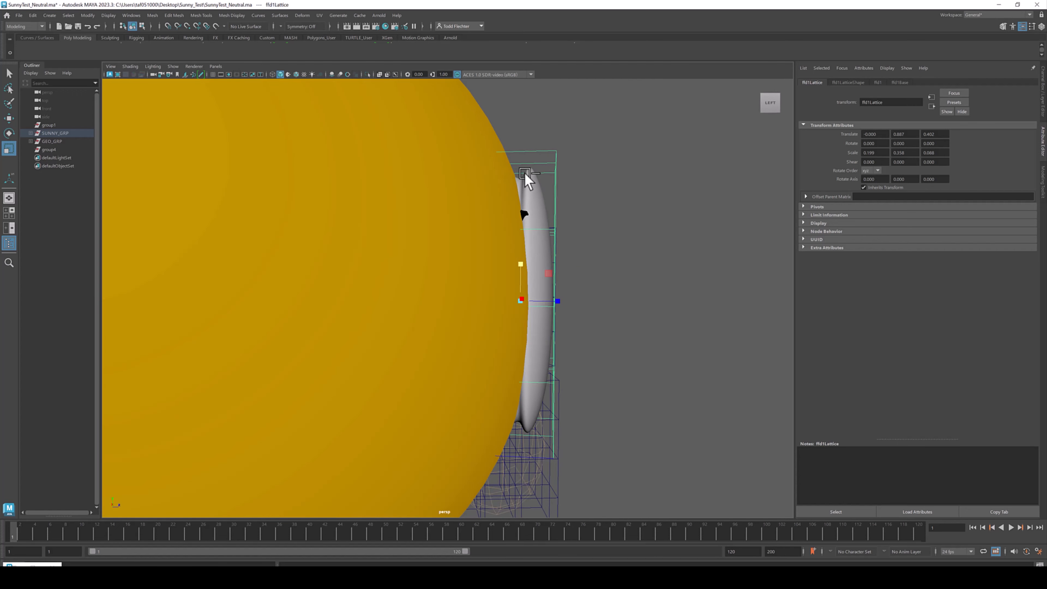
right_drag(587, 130, 577, 100)
drag(425, 102, 616, 202)
key(w)
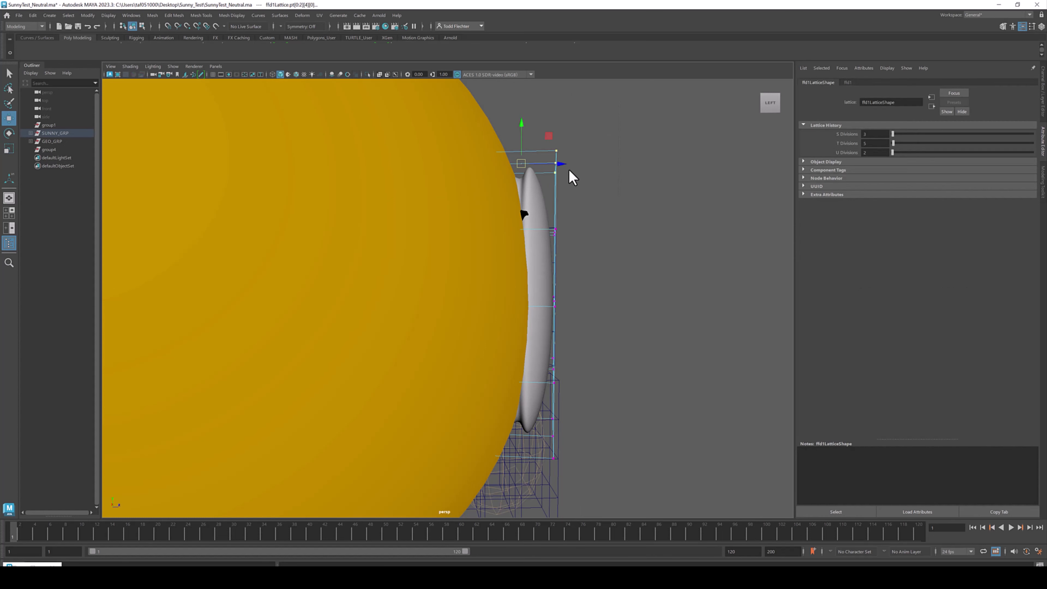
drag(564, 162, 548, 164)
drag(480, 218, 562, 233)
alt+drag(580, 256, 584, 342)
alt+drag(540, 380, 641, 416)
drag(575, 363, 559, 365)
click(624, 277)
alt+drag(623, 276, 592, 276)
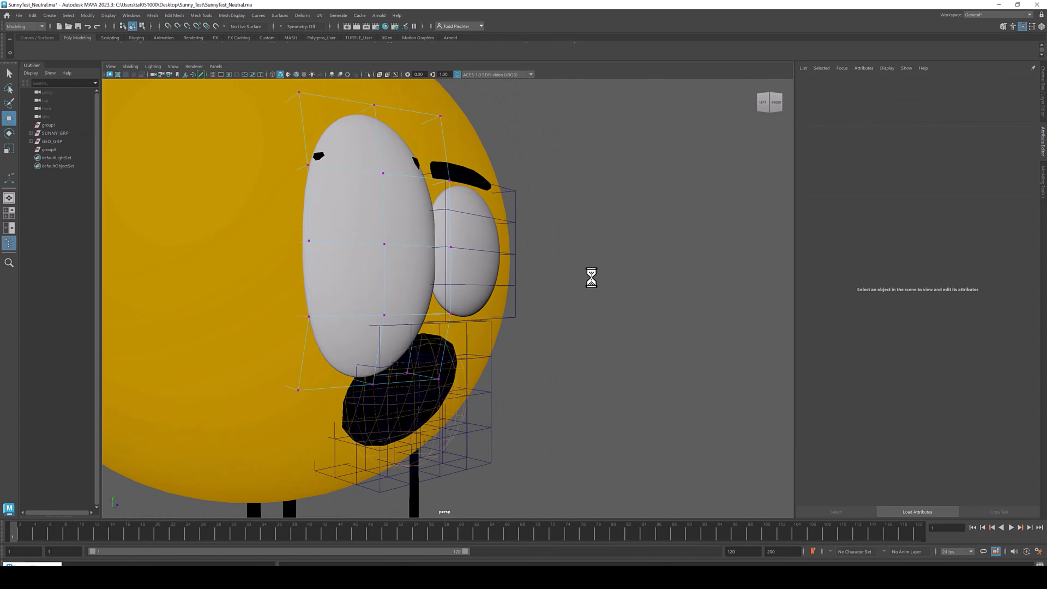
alt+right_drag(592, 276, 512, 276)
alt+middle_drag(512, 275, 569, 326)
alt+drag(532, 288, 508, 283)
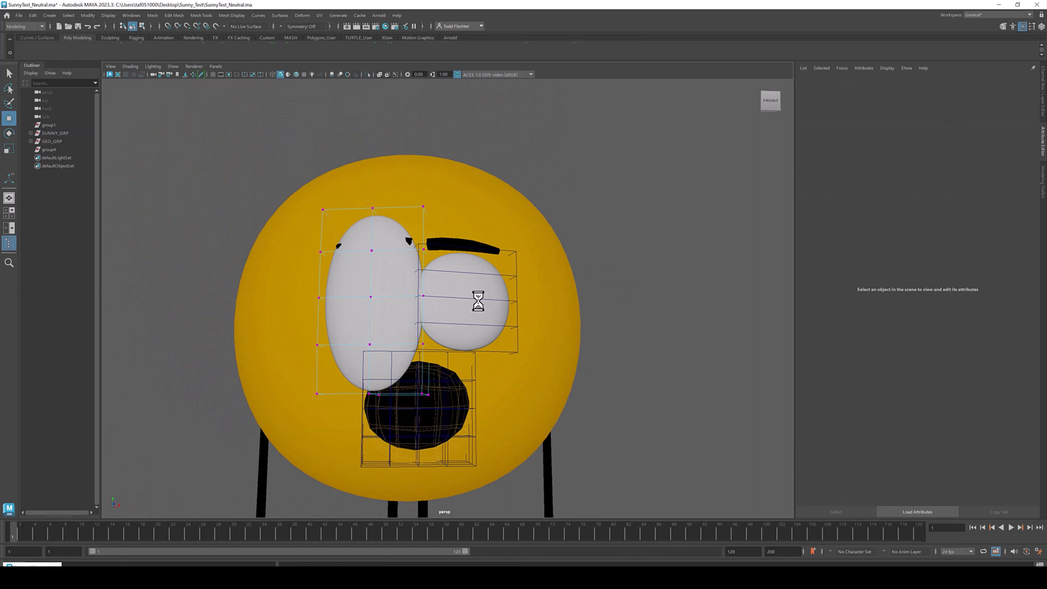
- Orbit to the side and move the top lattice points again
alt+drag(389, 271, 465, 290)
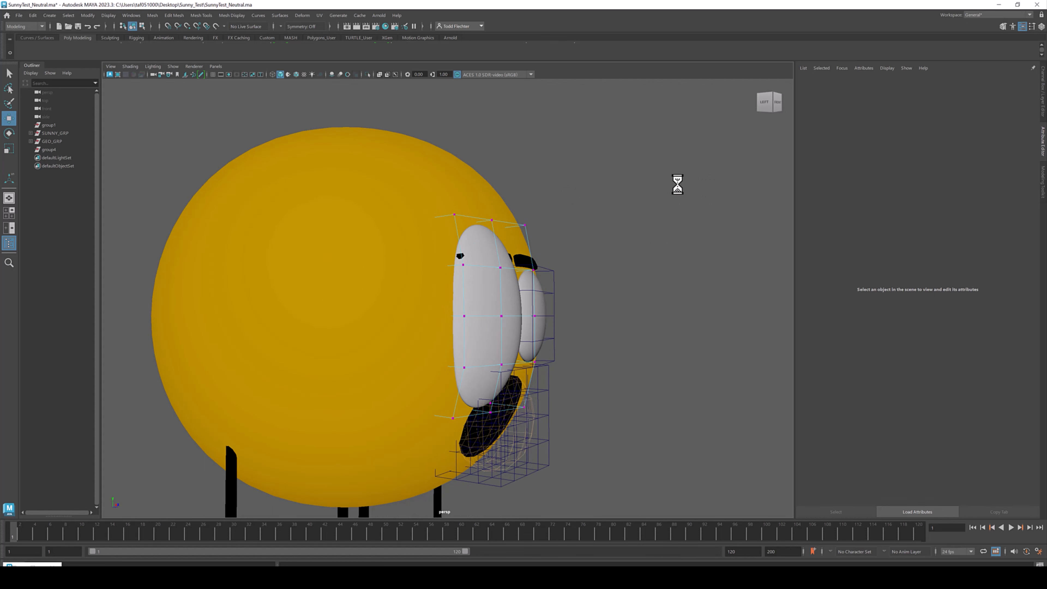
alt+drag(519, 225, 580, 251)
alt+drag(462, 220, 583, 236)
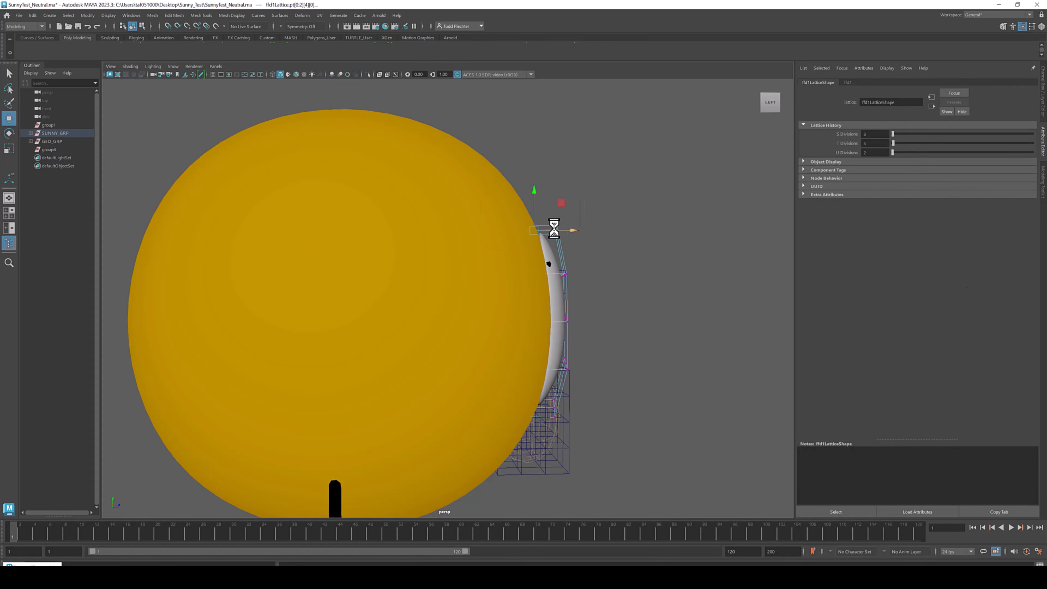
mouse_move(586, 240)
alt+mouse_down()
mouse_move(613, 241)
mouse_move(603, 241)
alt+mouse_up()
mouse_move(605, 222)
right_down()
mouse_move(625, 219)
mouse_move(607, 220)
right_up()
alt+drag(579, 238, 539, 237)
- Undo the last six lattice edits
key(ctrl+z)
key(ctrl+z)
key(ctrl+z)
key(ctrl+z)
key(ctrl+z)
key(ctrl+z)
key(ctrl+z)
key(ctrl+z)
- Open the Channel Box and select the R_Eye control with the Rotate tool active
alt+drag(436, 275, 461, 275)
click(497, 268)
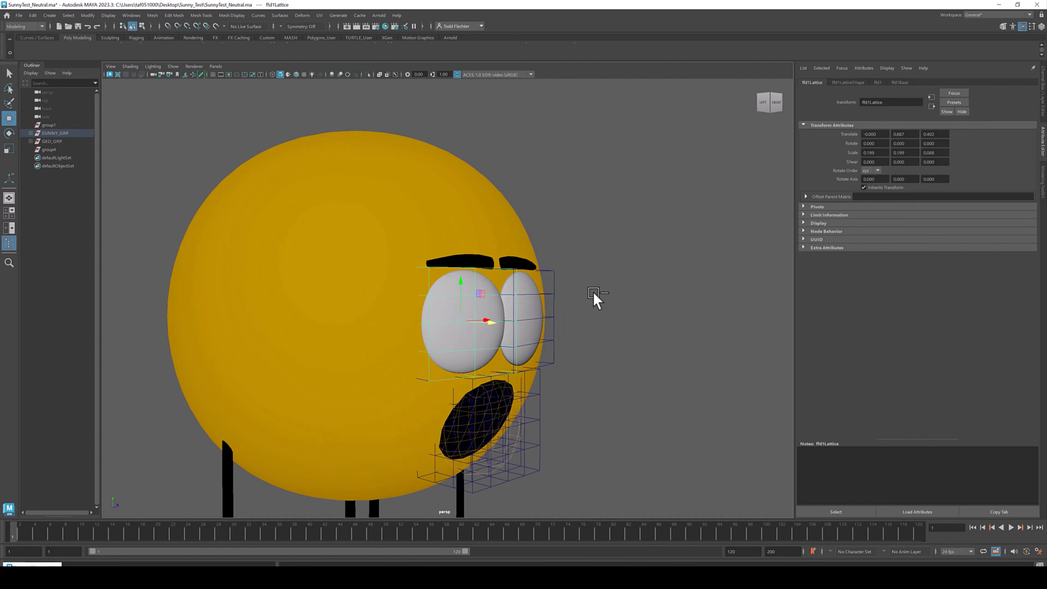
alt+drag(593, 293, 608, 293)
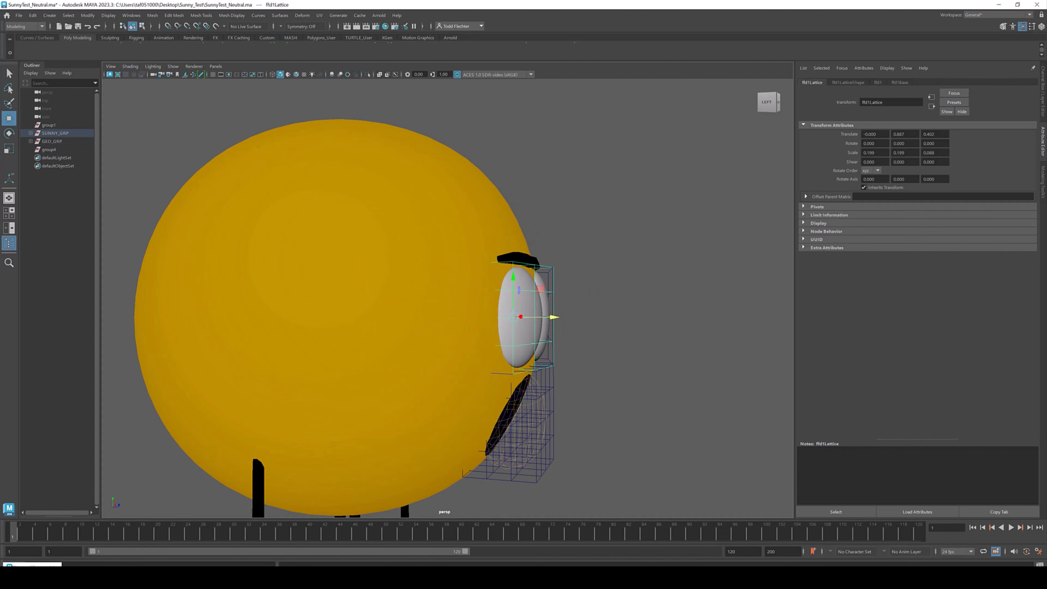
click(1043, 103)
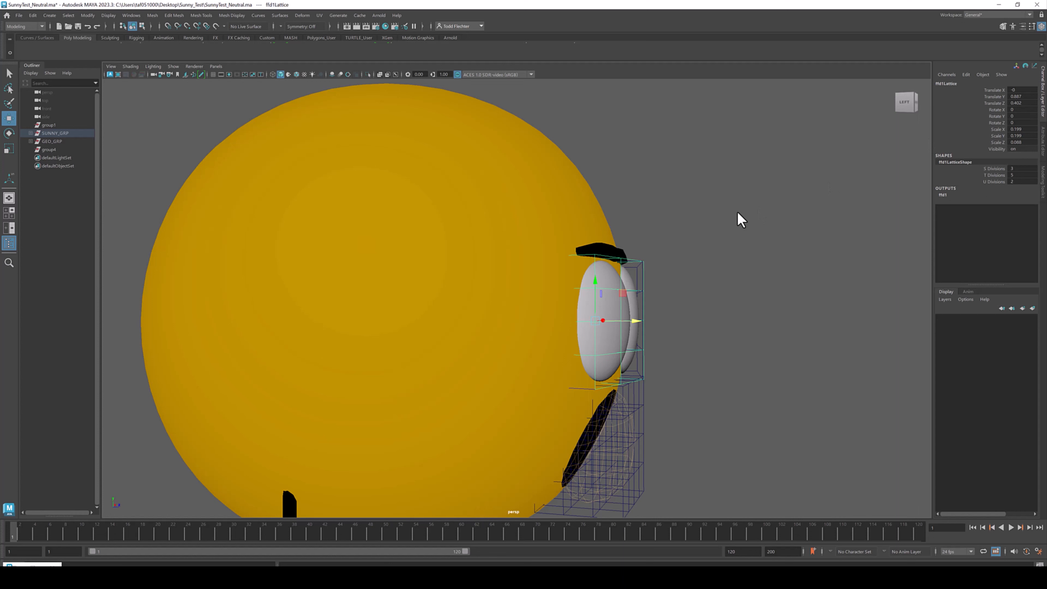
key(Up)
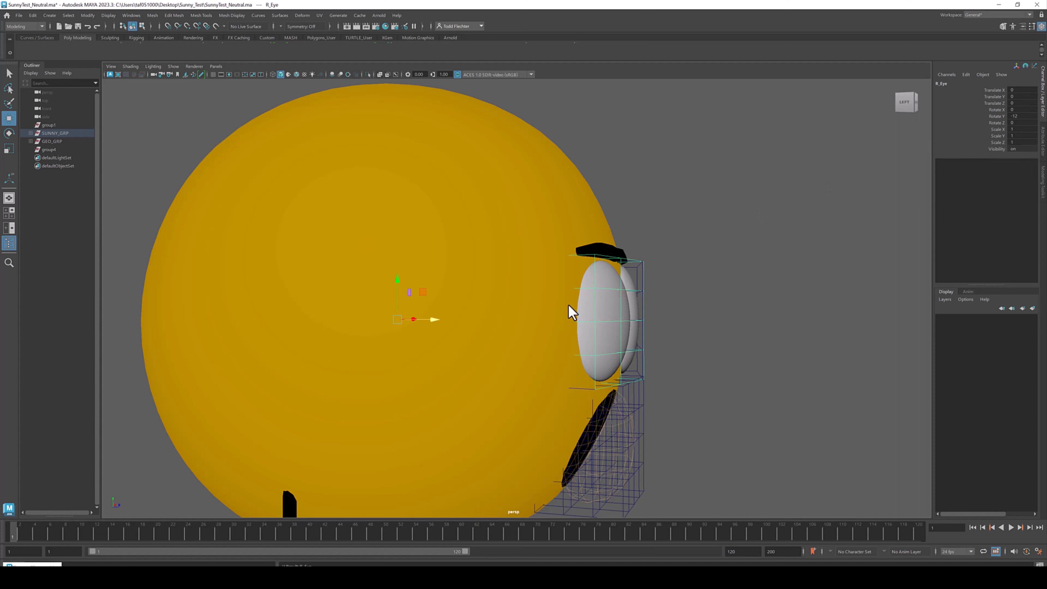
key(e)
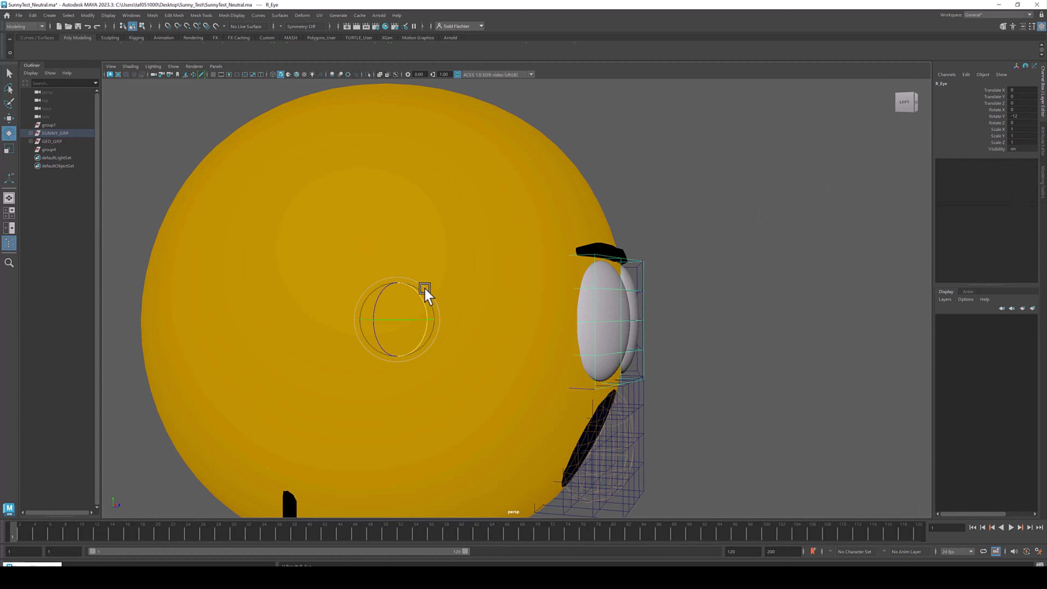
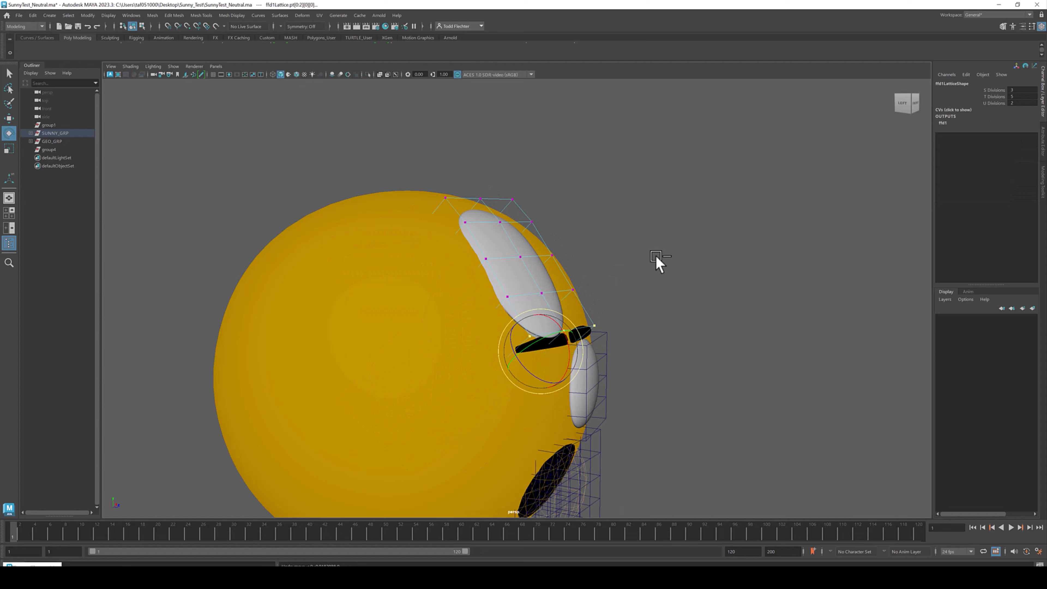
- Undo the last six edits to the eye's rotation and lattice
key(ctrl+z)
key(ctrl+z)
key(ctrl+z)
key(ctrl+z)
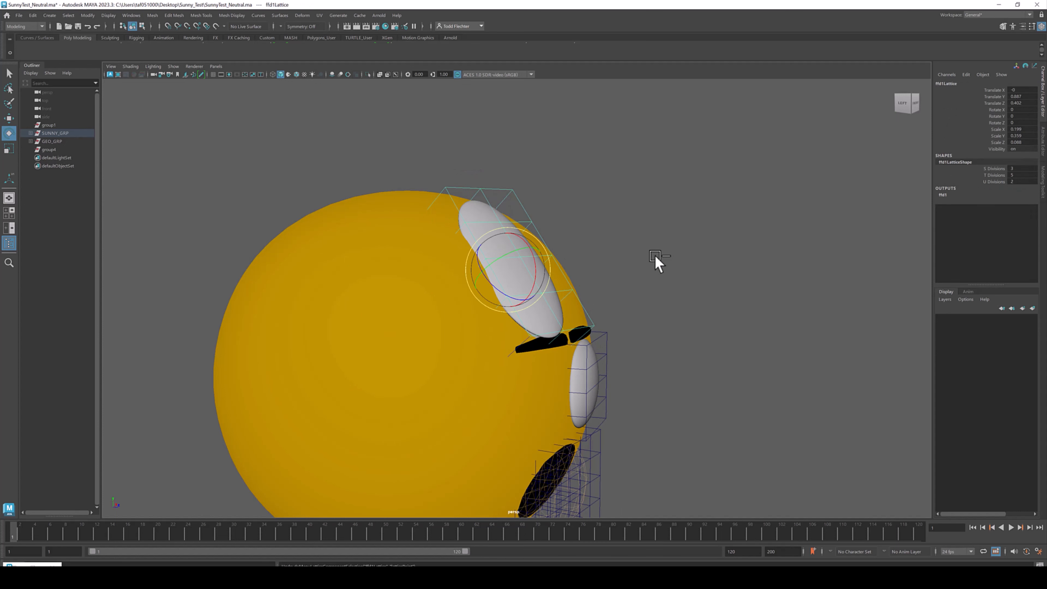
key(ctrl+z)
key(ctrl+z)
key(ctrl+z)
key(ctrl+z)
key(ctrl+z)
key(ctrl+z)
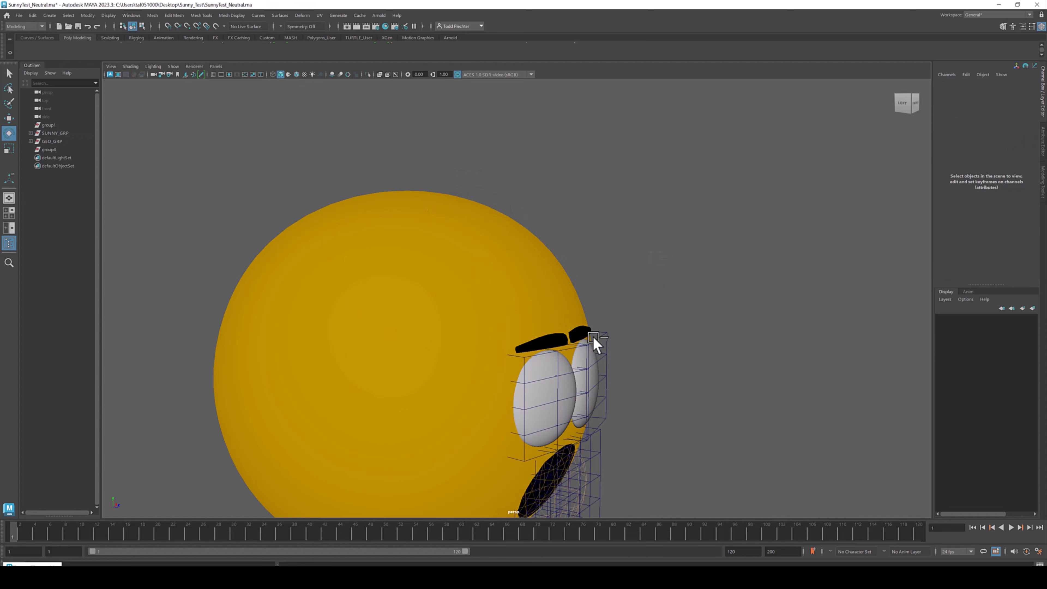
- Try tilting the right brow by rotating its placer, and undo the attempt
click(577, 297)
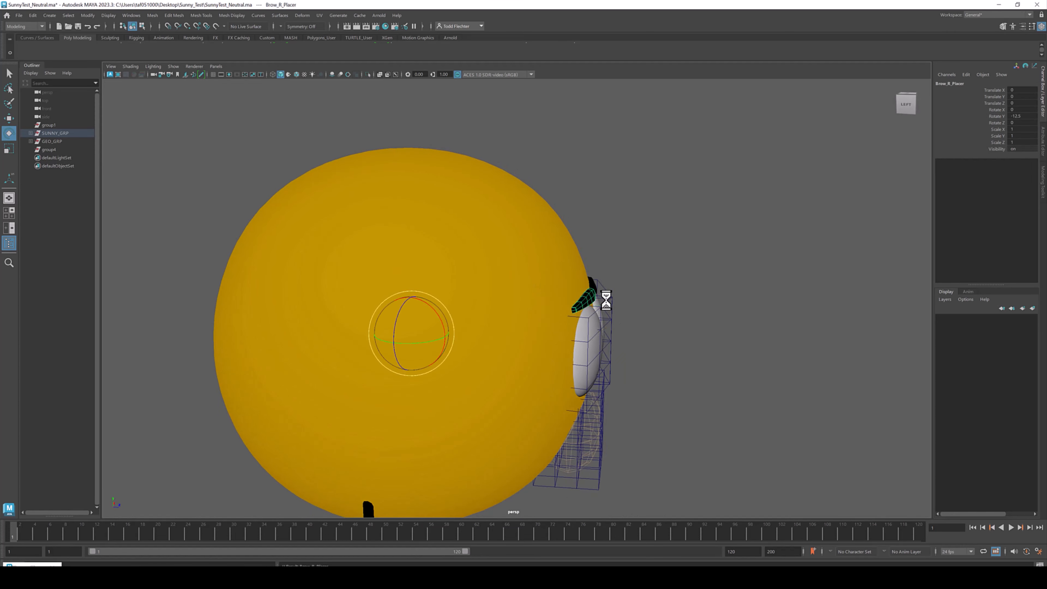
drag(435, 309, 466, 255)
click(561, 203)
alt+drag(561, 203, 528, 218)
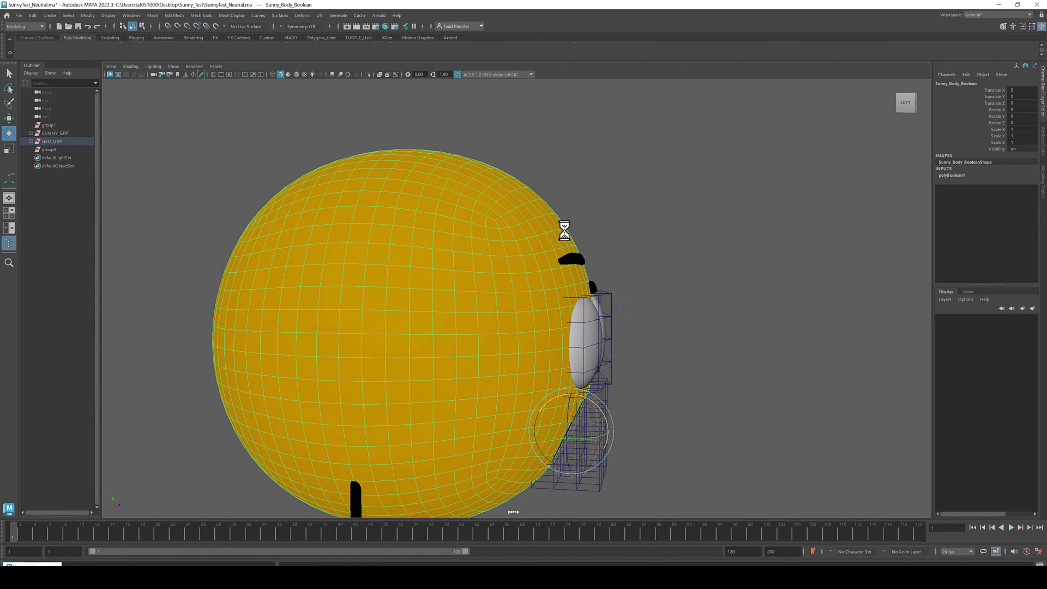
key(ctrl+z)
drag(436, 316, 427, 311)
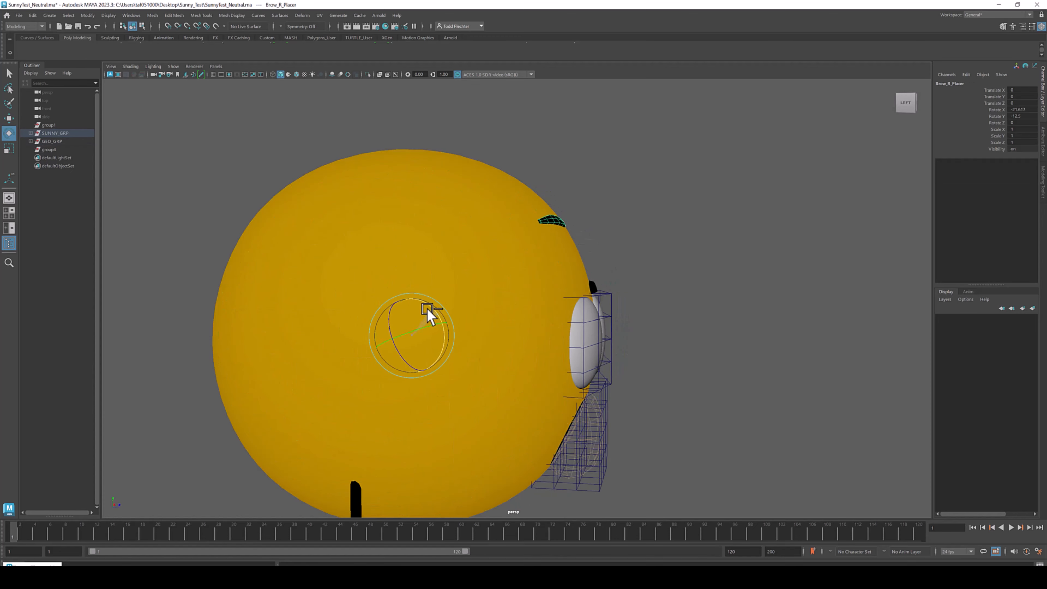
mouse_move(541, 242)
alt+mouse_down()
mouse_move(561, 228)
mouse_move(546, 234)
alt+mouse_up()
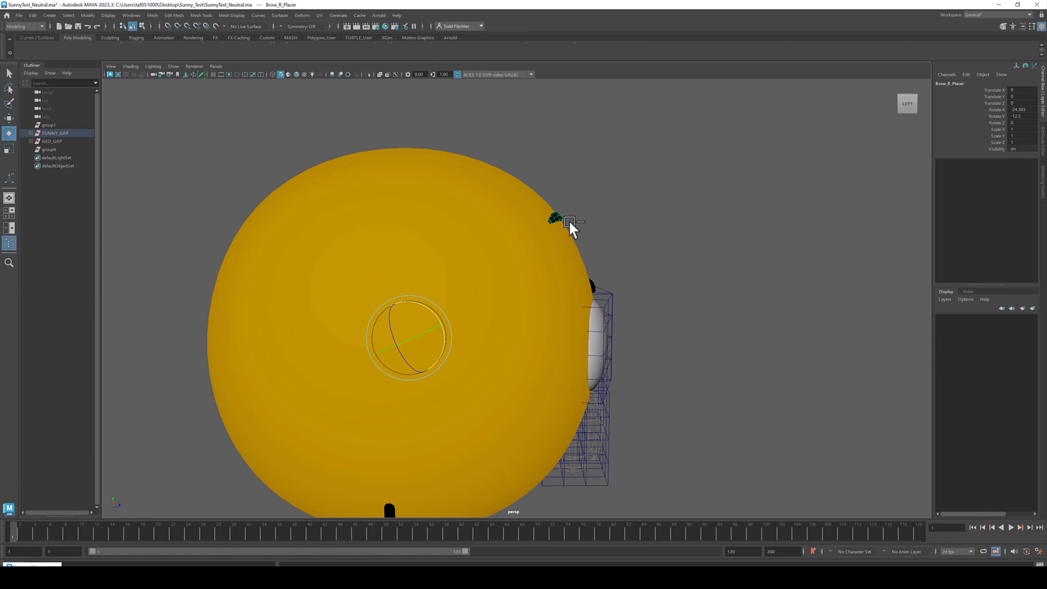
key(Down)
key(w)
drag(599, 216, 600, 216)
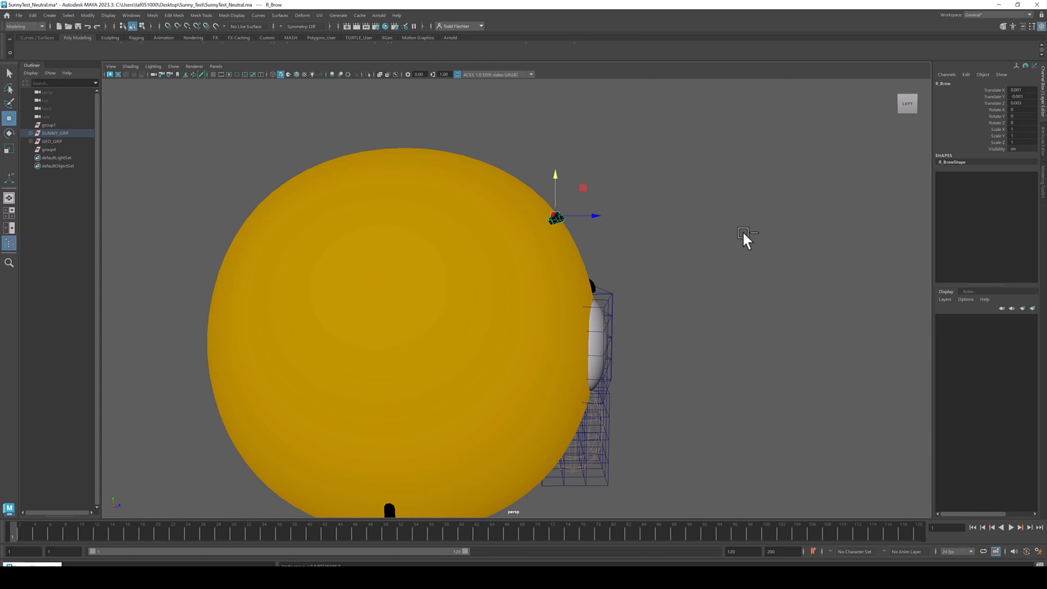
key(ctrl+z)
key(ctrl+z)
- In the front view, scale the right eye's lattice taller and slightly narrower
alt+drag(712, 231, 624, 229)
alt+right_drag(522, 289, 560, 319)
alt+drag(535, 321, 543, 327)
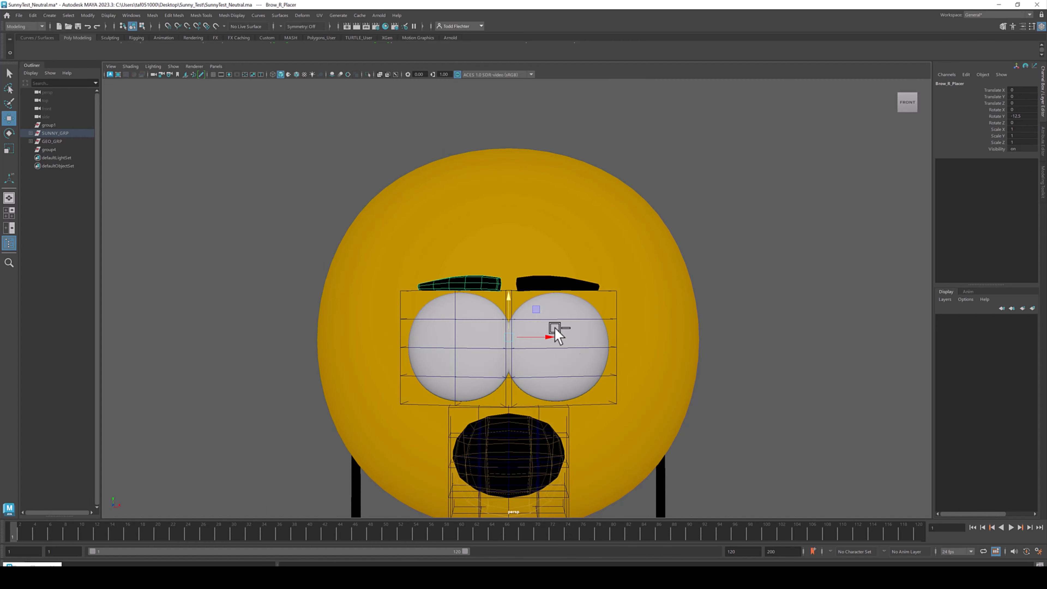
click(477, 334)
click(406, 291)
key(r)
drag(462, 307, 462, 291)
drag(498, 346, 490, 347)
- Scale the left eye's lattice smaller in both width and height
click(564, 350)
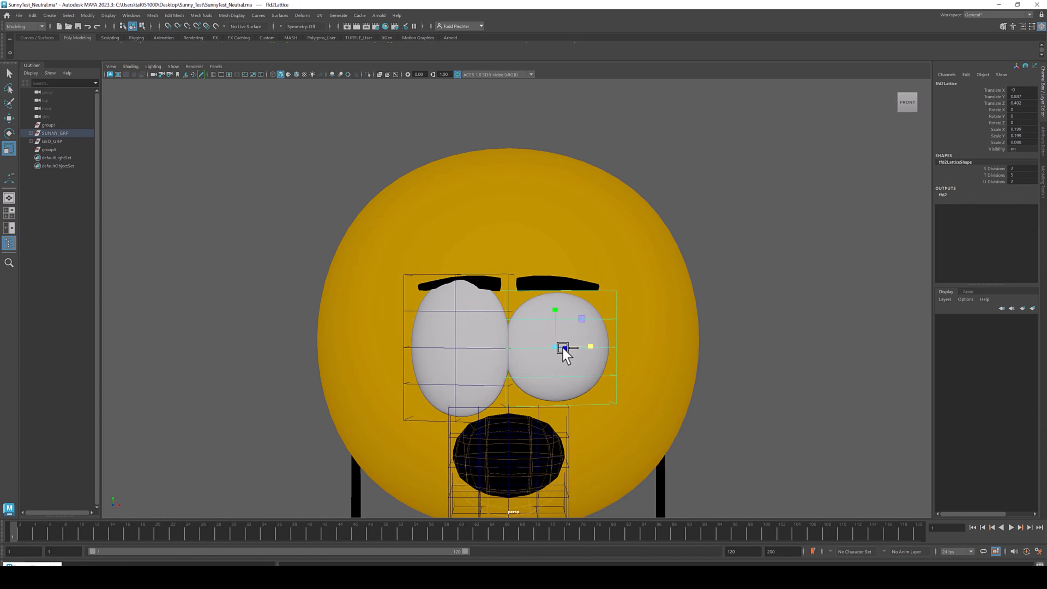
drag(588, 345, 579, 345)
drag(555, 309, 554, 316)
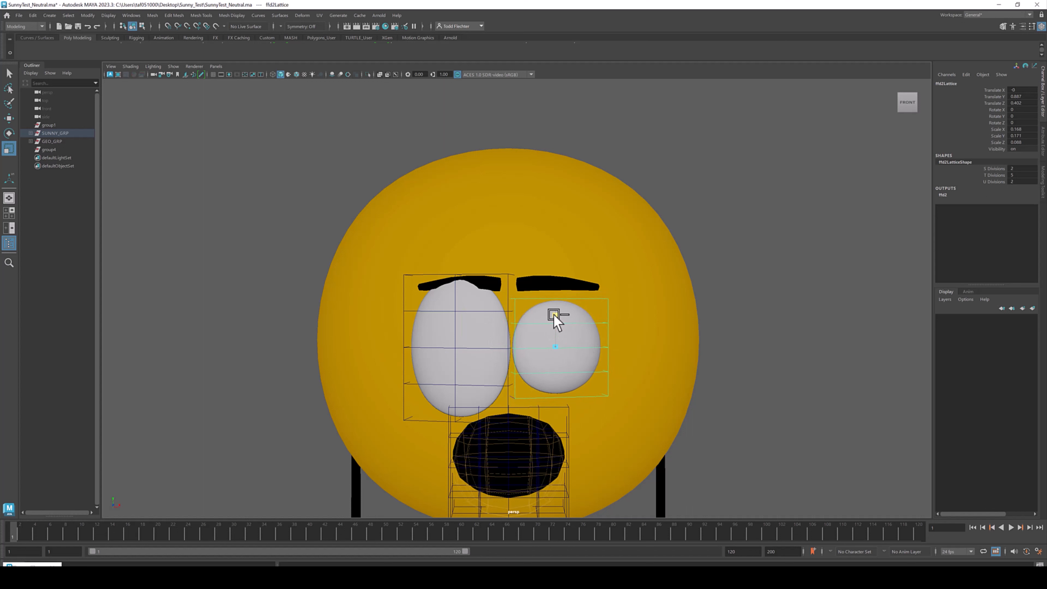
- Rotate the L_Eye control to turn the left eye slightly inward
click(547, 329)
key(e)
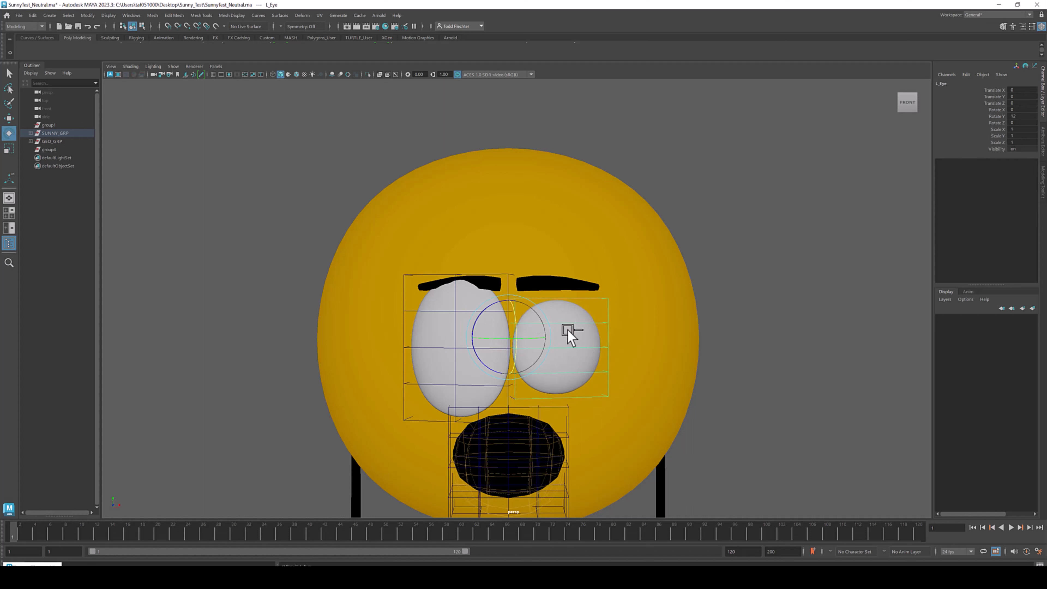
drag(538, 335, 540, 342)
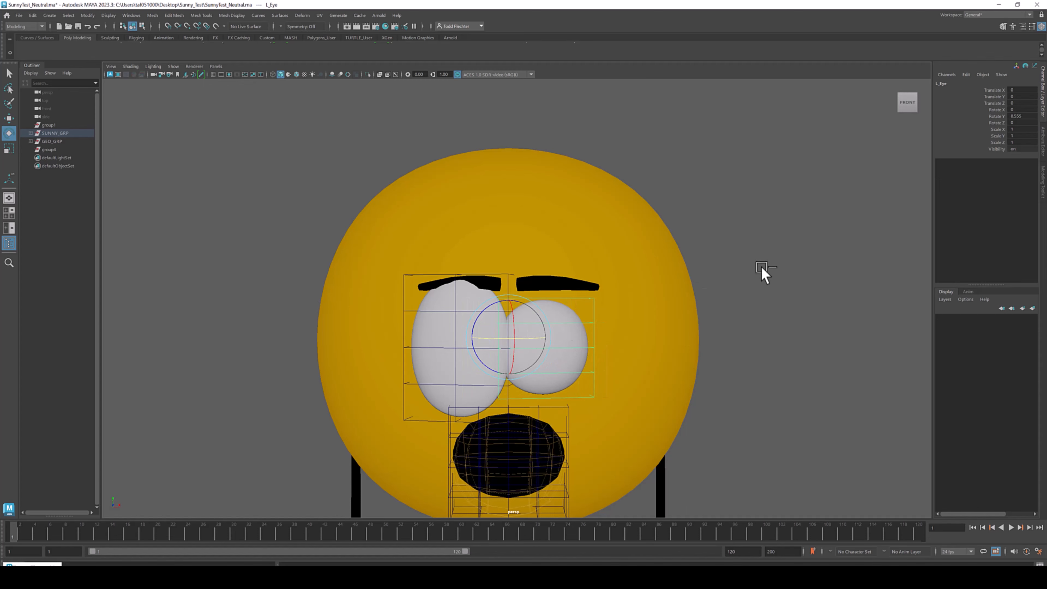
click(762, 275)
- Rotate the right brow placer to raise and tilt the right brow above the eye
mouse_move(603, 315)
alt+mouse_down()
mouse_move(624, 309)
mouse_move(580, 320)
mouse_move(602, 326)
alt+mouse_up()
click(573, 276)
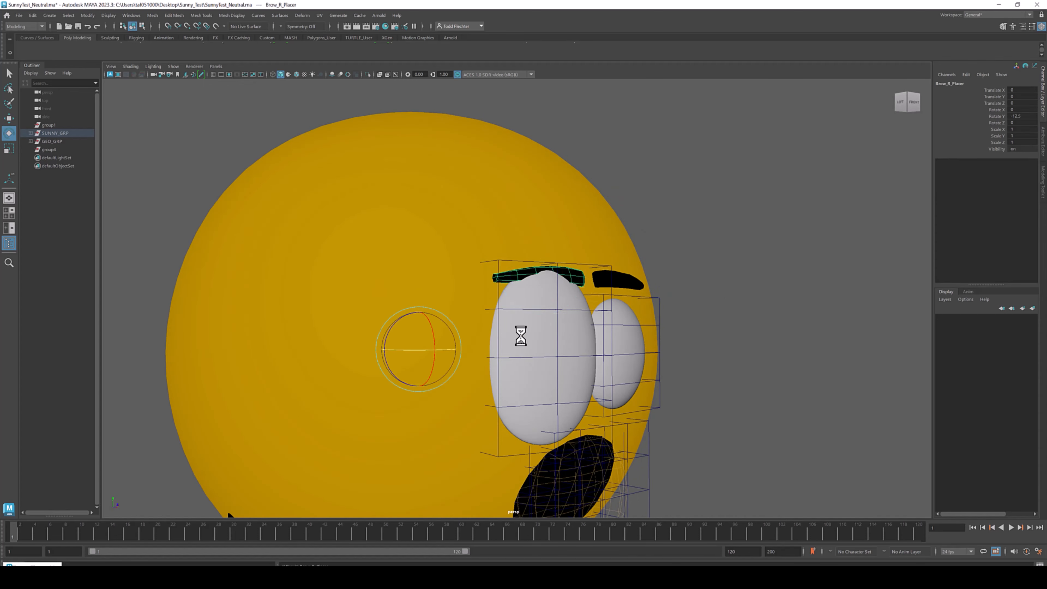
drag(427, 320, 428, 317)
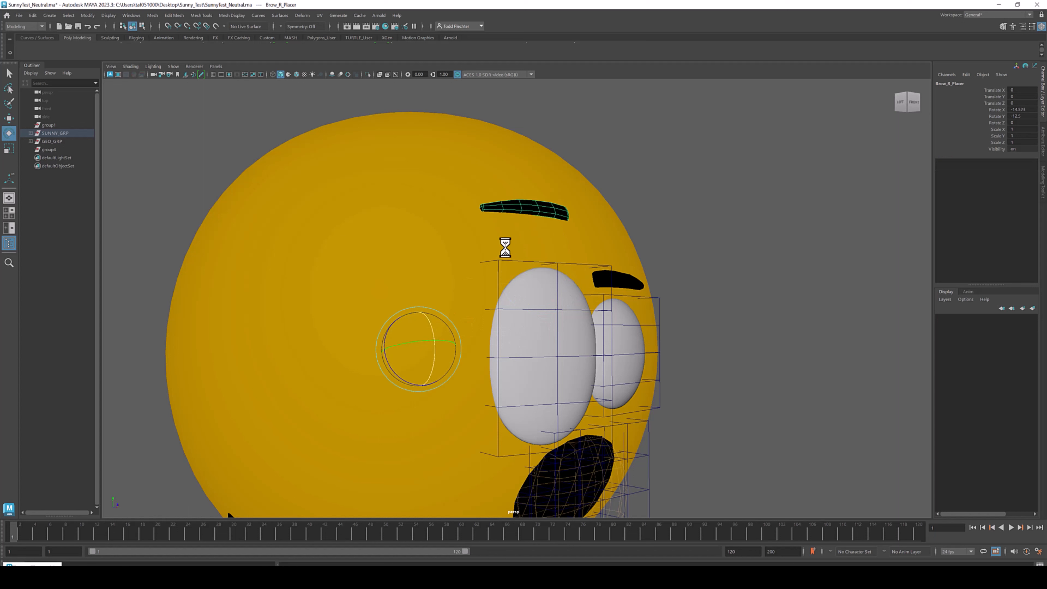
click(525, 206)
drag(520, 210, 518, 234)
key(ctrl+z)
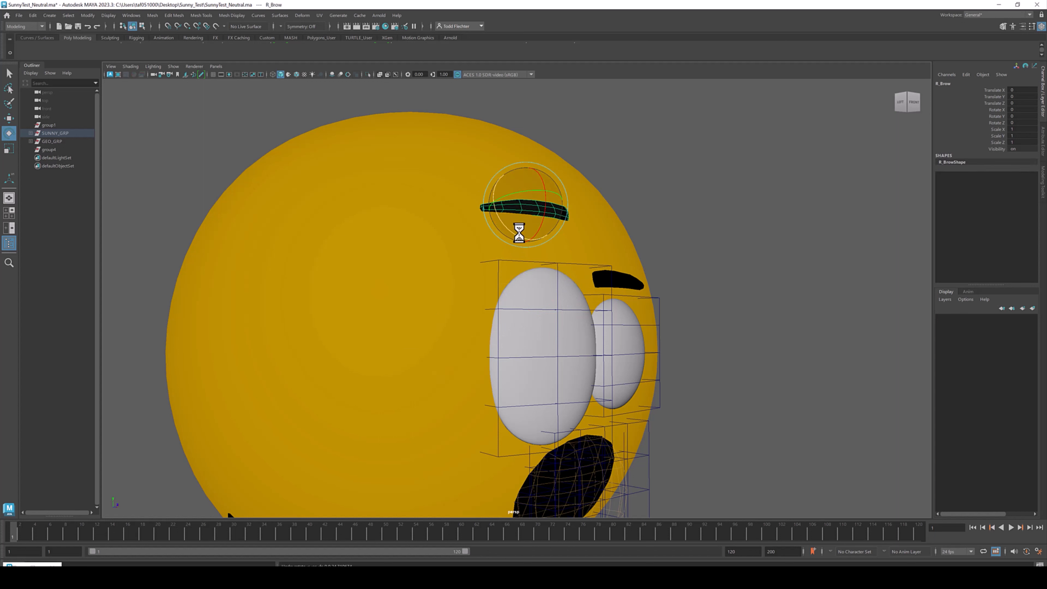
key(ctrl+z)
- Rotate the left brow placer to slant the left brow down toward the eye
drag(396, 374, 515, 289)
click(618, 286)
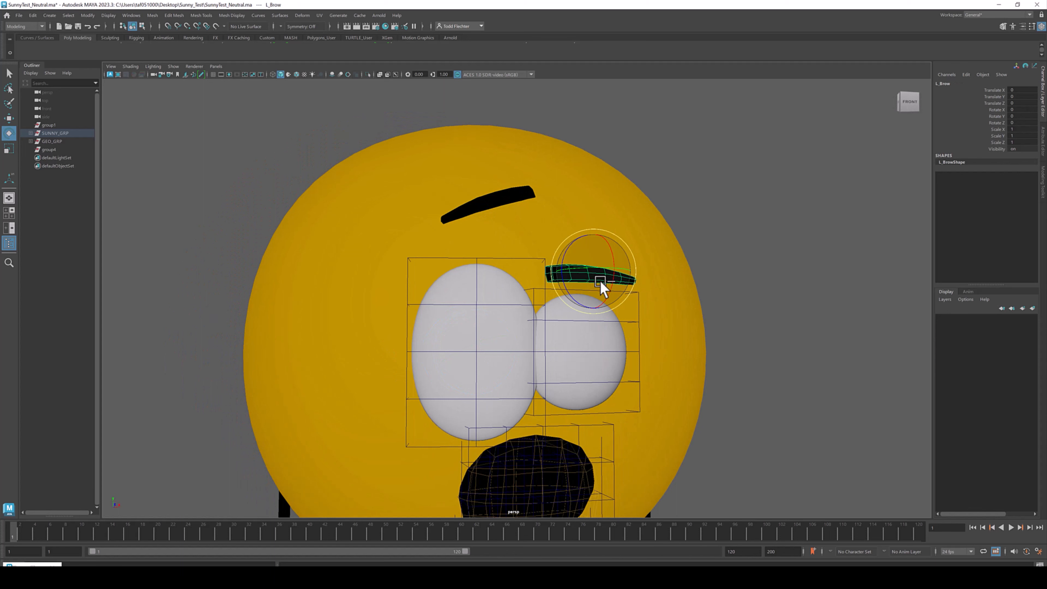
key(Up)
alt+drag(591, 279, 610, 306)
click(705, 261)
- Select the body and apply a Boolean Difference (B - A) operation
alt+middle_drag(687, 279, 684, 260)
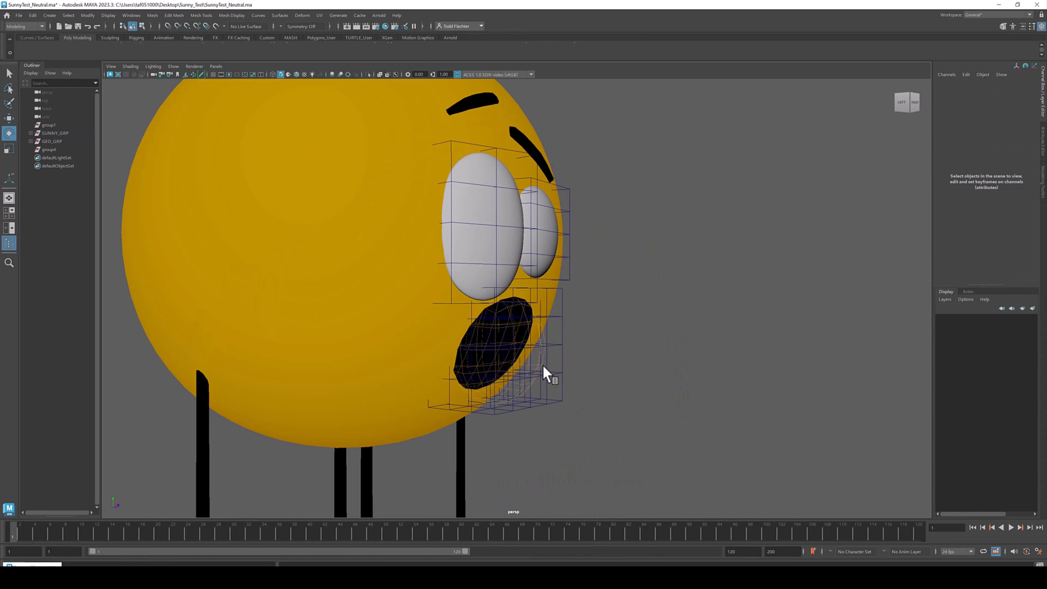
alt+drag(543, 366, 569, 354)
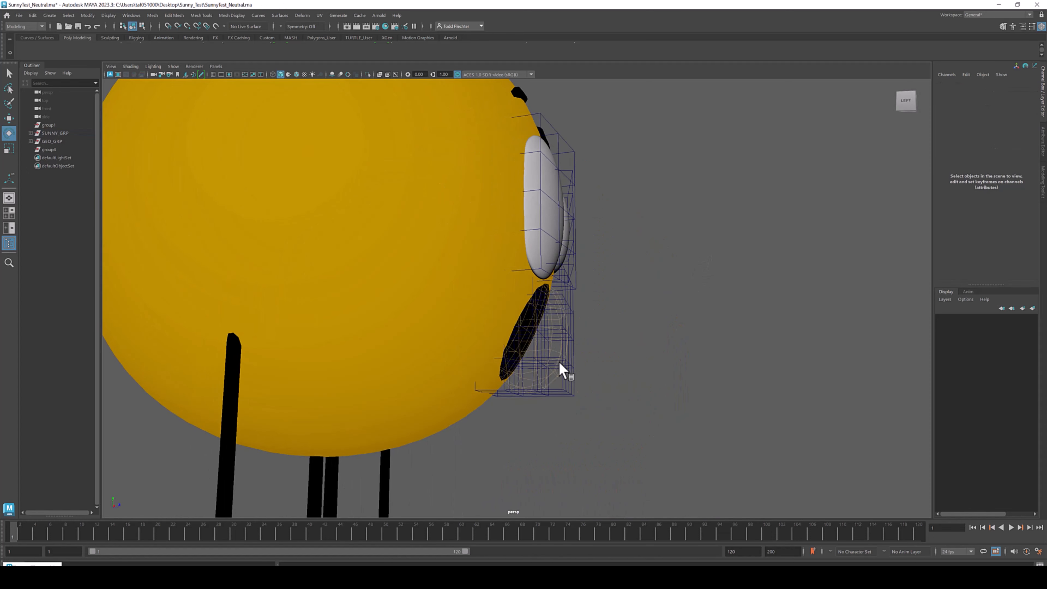
alt+drag(553, 342, 534, 304)
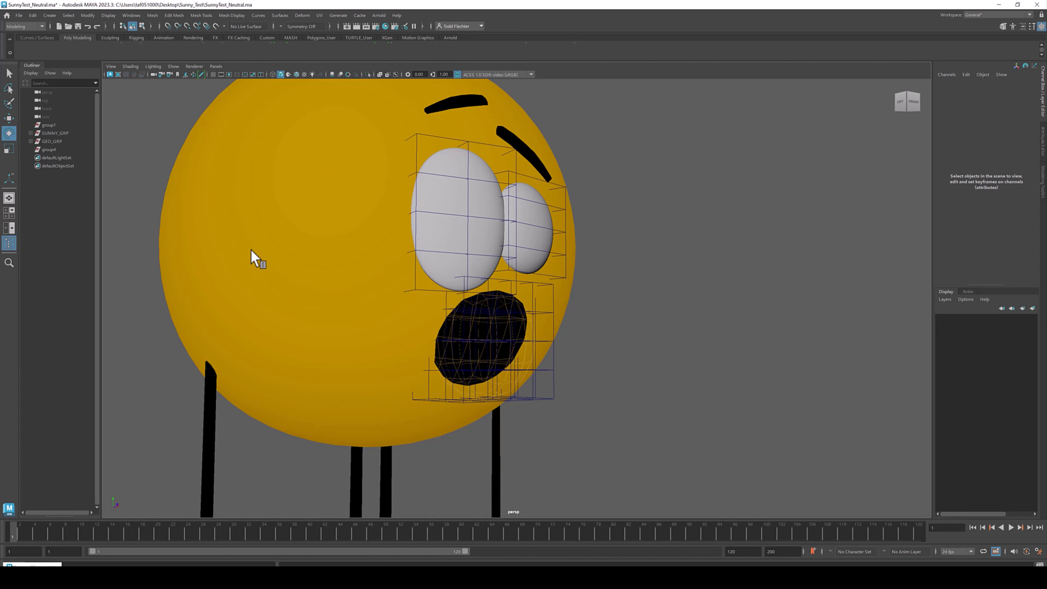
click(289, 168)
alt+drag(420, 173, 512, 247)
click(174, 15)
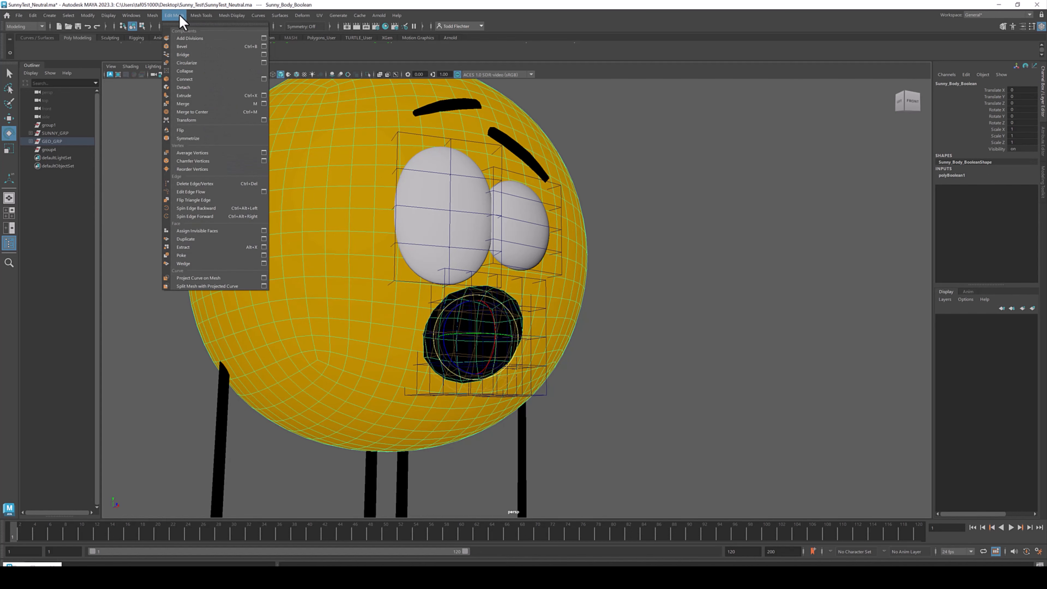
mouse_move(200, 12)
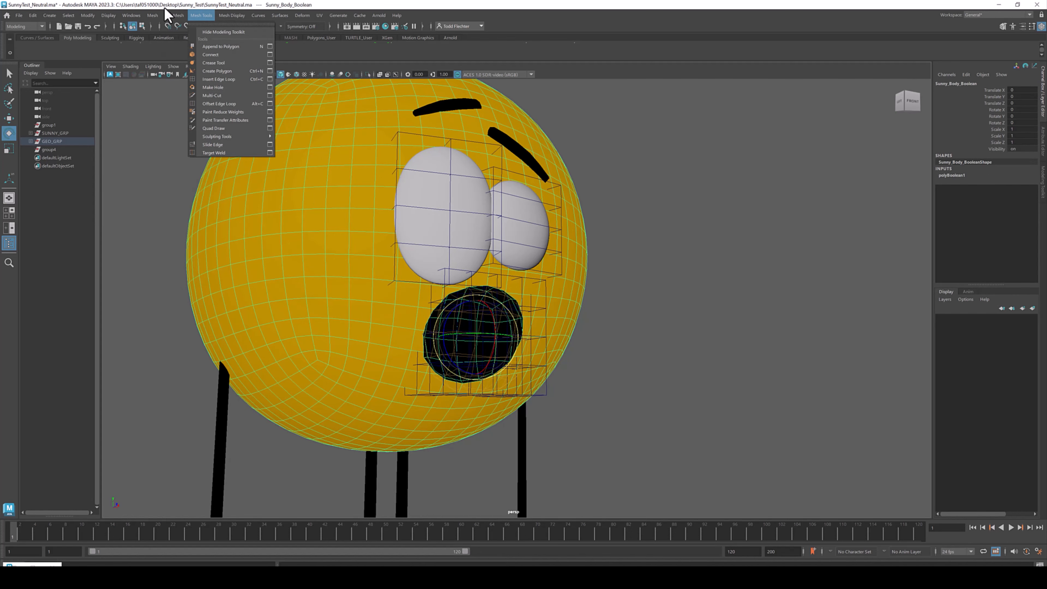
mouse_move(153, 15)
mouse_move(213, 38)
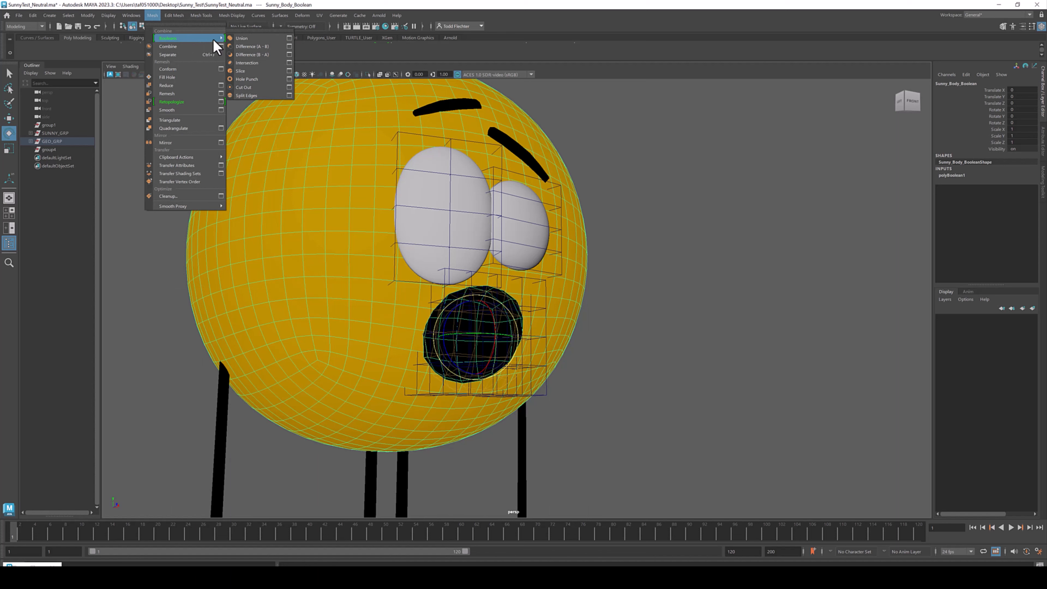
click(252, 54)
click(668, 215)
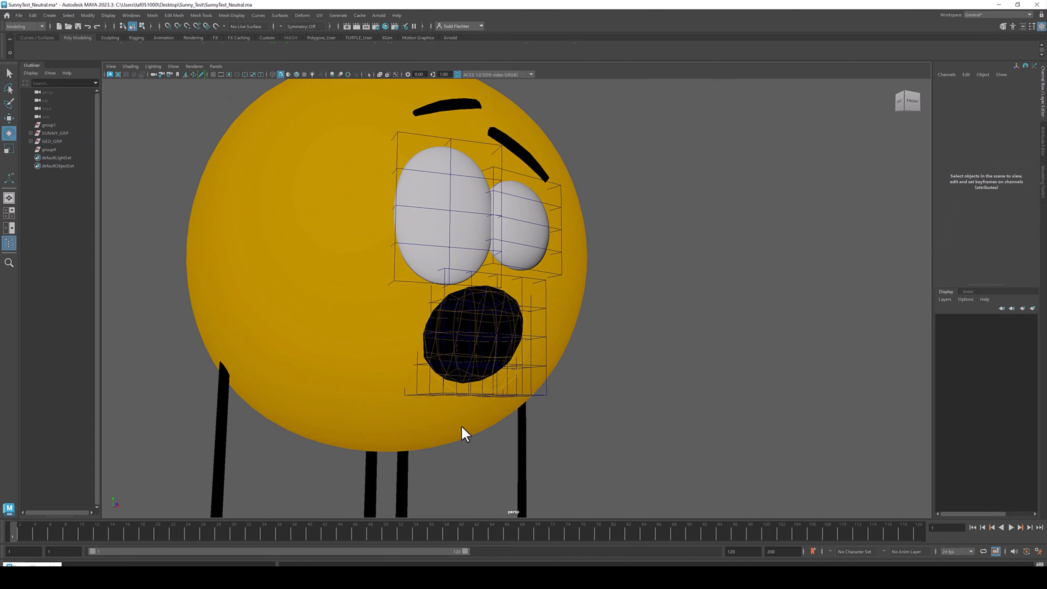
- Inspect the mouth lattice from the front and side views
scroll(460, 432, up, 5)
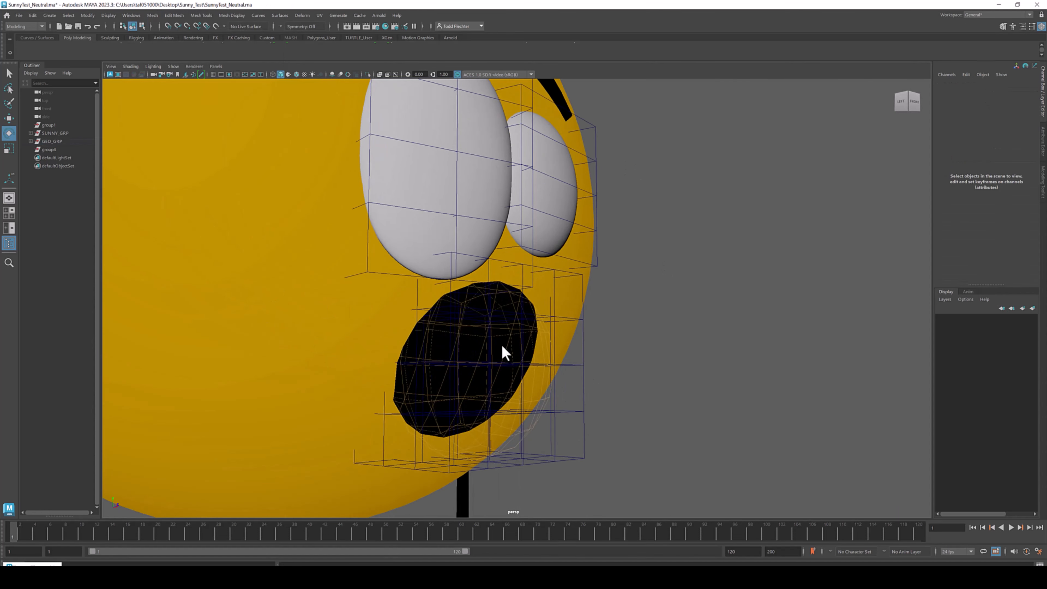
scroll(581, 289, down, 4)
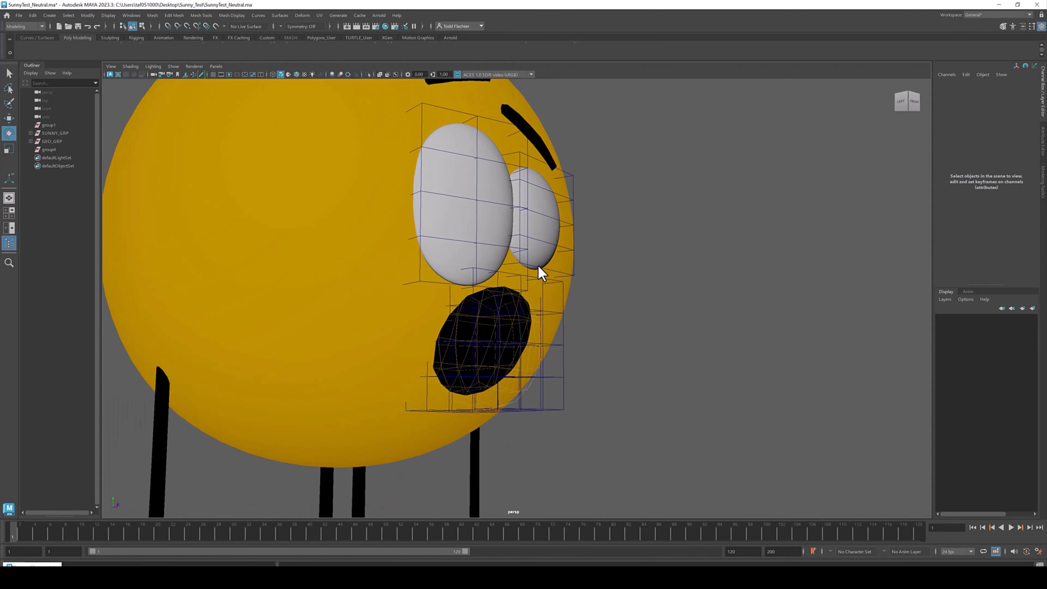
alt+drag(539, 270, 503, 267)
alt+right_drag(431, 288, 521, 338)
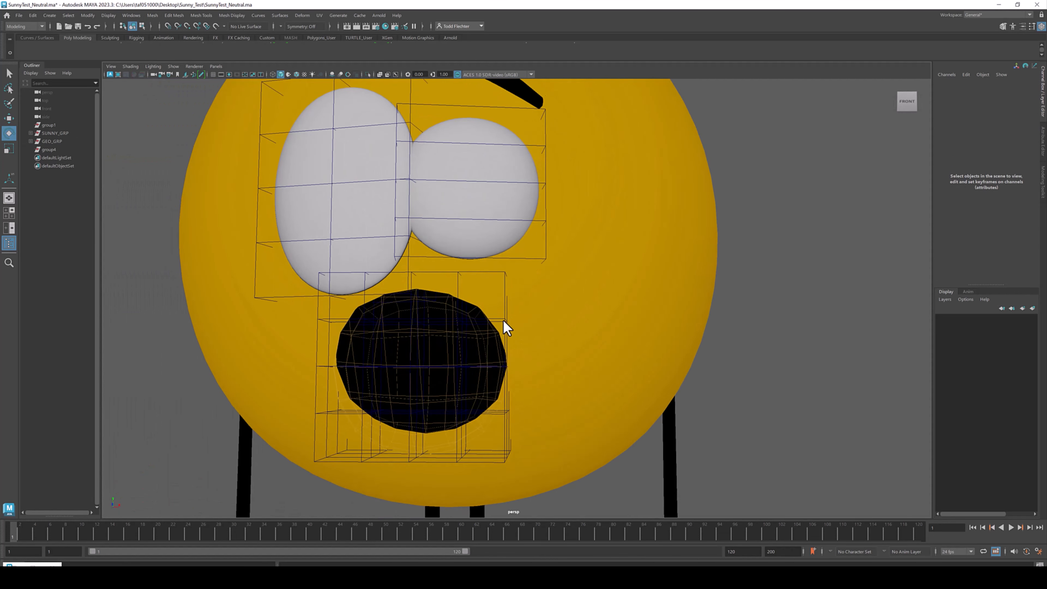
alt+middle_drag(504, 321, 536, 293)
click(532, 244)
alt+right_drag(572, 262, 514, 280)
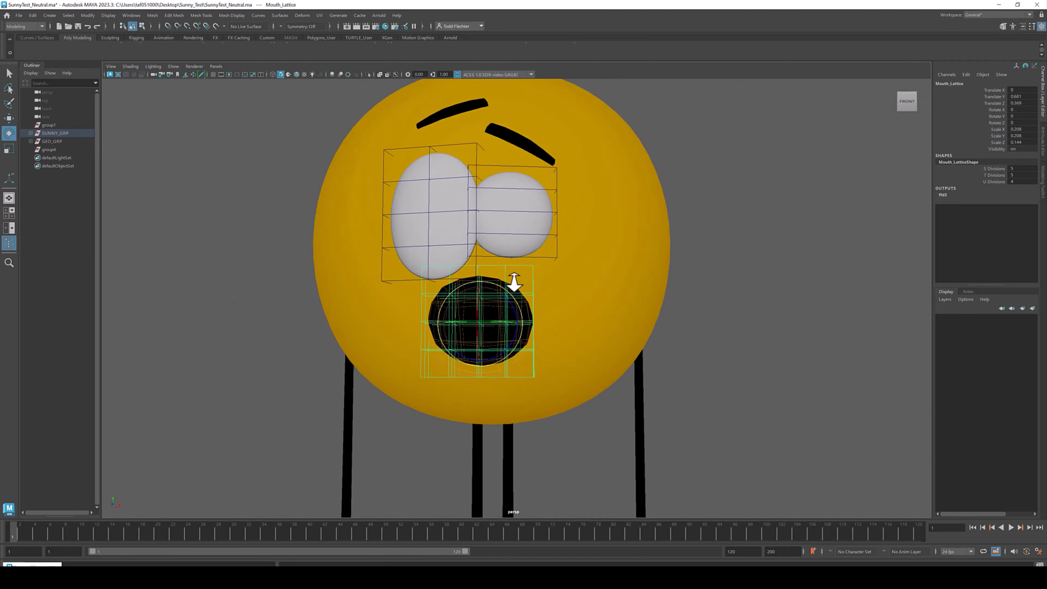
alt+drag(514, 281, 561, 276)
alt+right_drag(561, 276, 828, 429)
alt+middle_drag(594, 454, 610, 348)
mouse_move(610, 349)
alt+mouse_down()
mouse_move(584, 322)
mouse_move(547, 318)
mouse_move(493, 343)
mouse_move(598, 349)
alt+mouse_up()
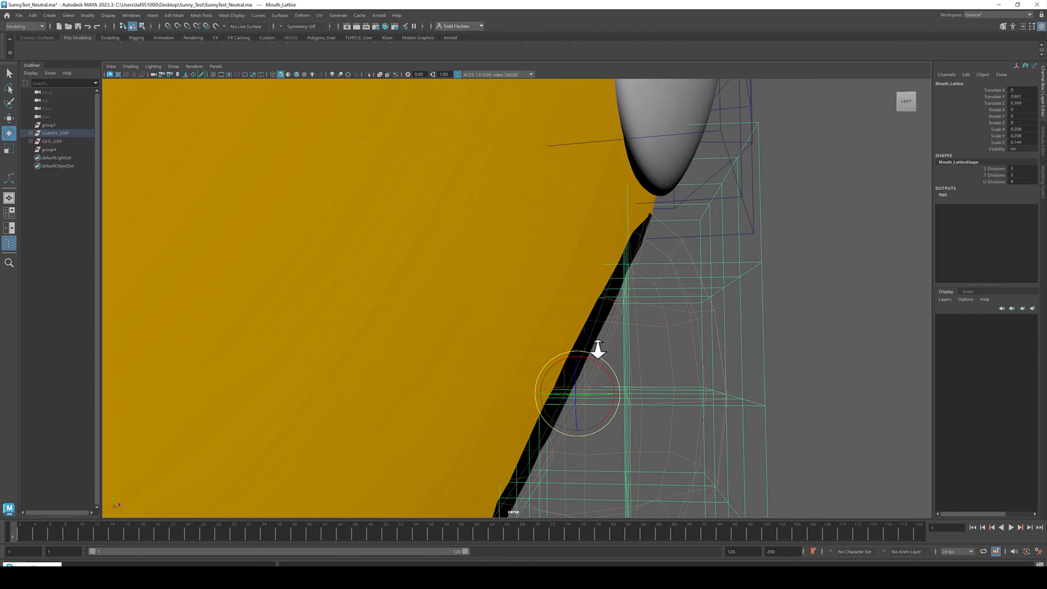
- Rotate the Mouth_Lattice_Placer to angle the mouth on the face
alt+drag(571, 248, 489, 304)
click(514, 305)
key(Up)
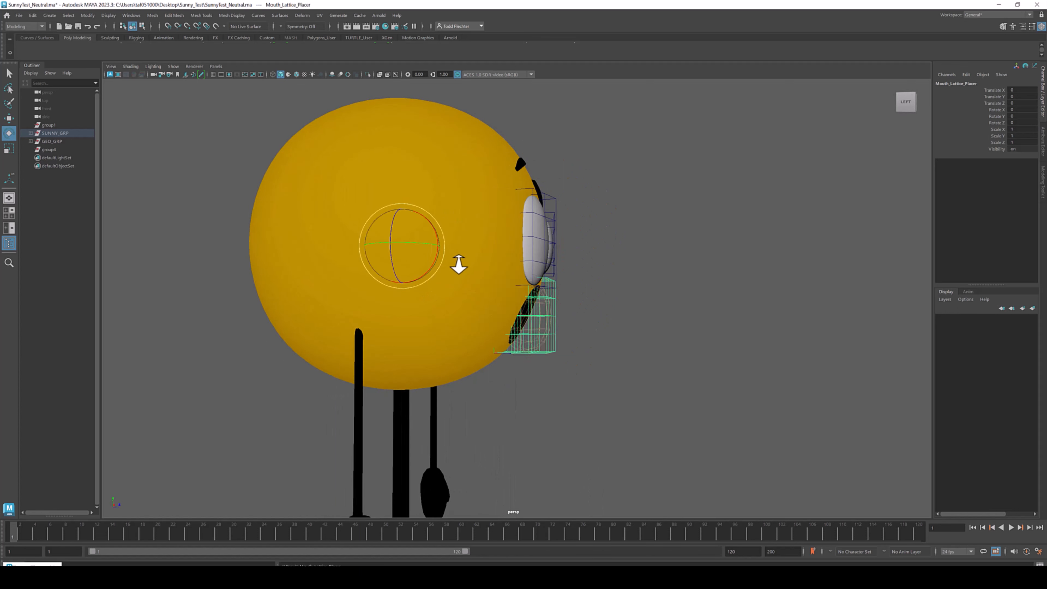
drag(423, 245, 420, 286)
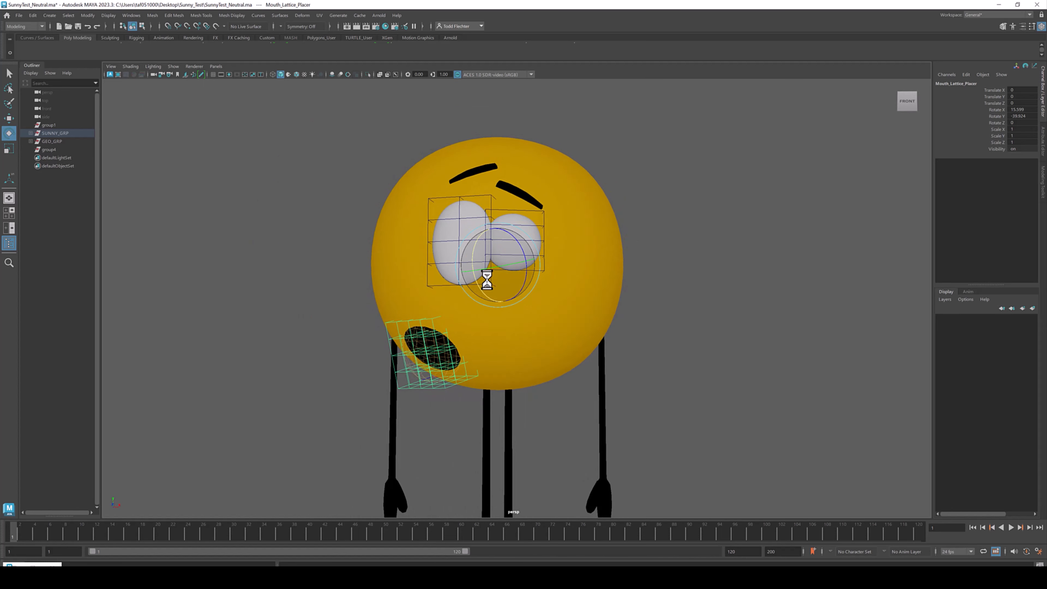
drag(476, 281, 451, 324)
alt+right_drag(425, 307, 493, 304)
alt+drag(493, 304, 528, 308)
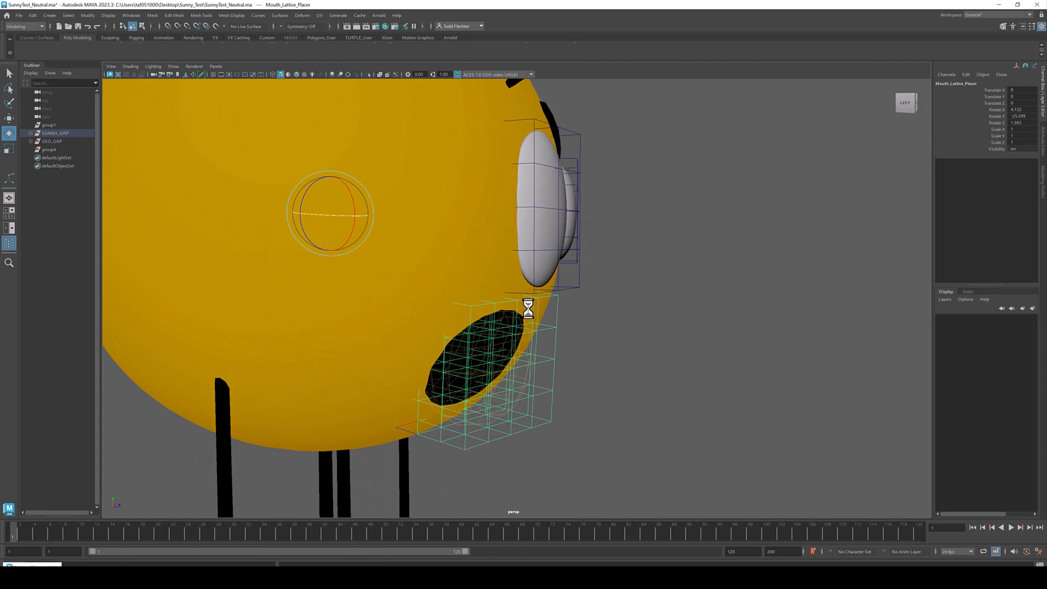
right_click(598, 291)
click(572, 311)
click(560, 321)
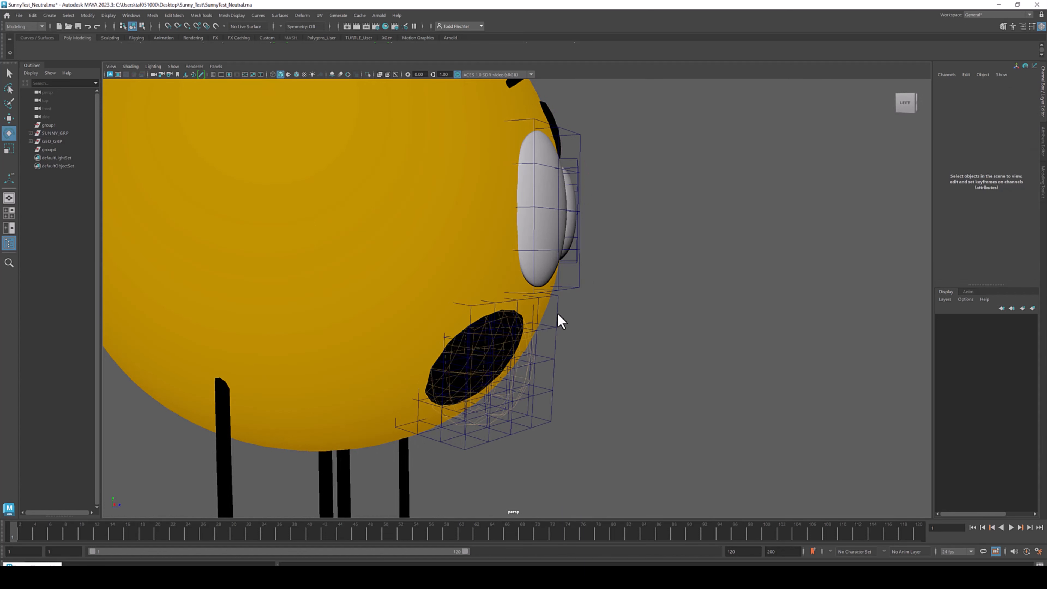
- Scale the mouth lattice wider across the face in the front view
click(557, 316)
alt+drag(563, 325, 502, 308)
mouse_move(453, 339)
alt+mouse_down()
mouse_move(486, 342)
mouse_move(462, 341)
alt+mouse_up()
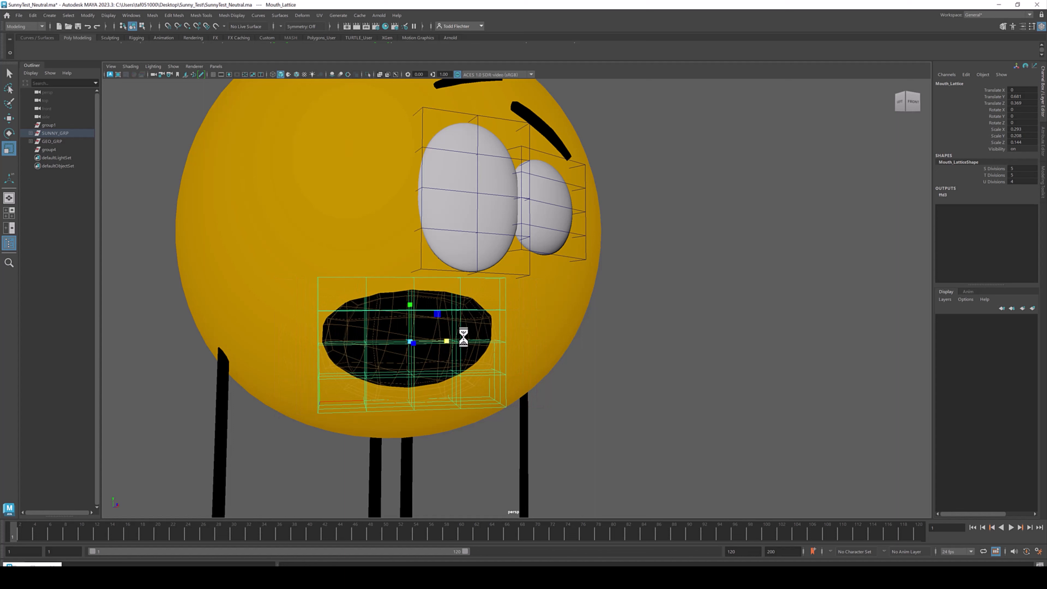
drag(424, 308, 415, 306)
key(ctrl+z)
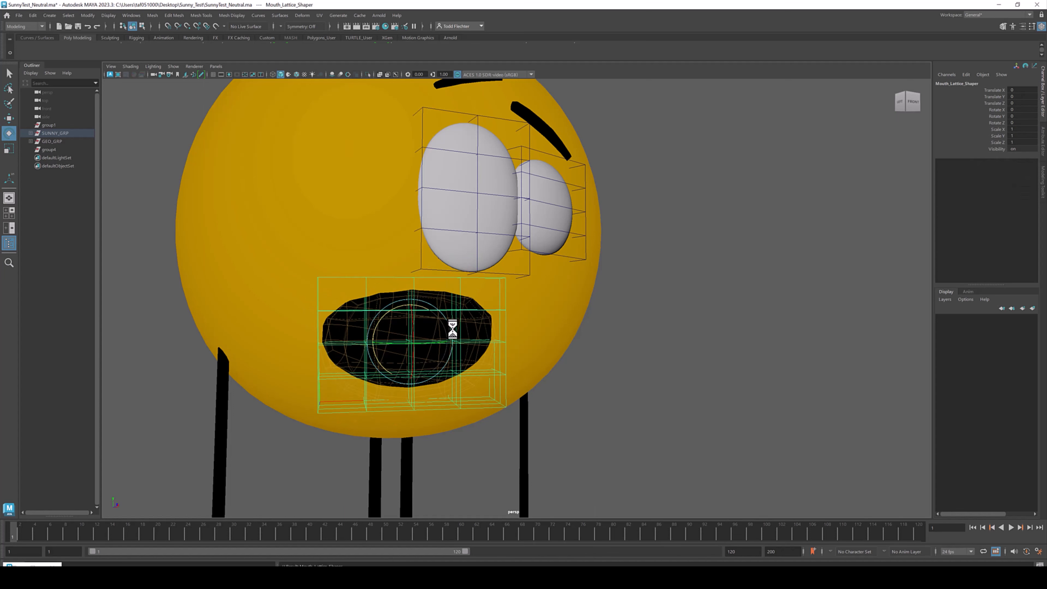
alt+drag(446, 314, 502, 323)
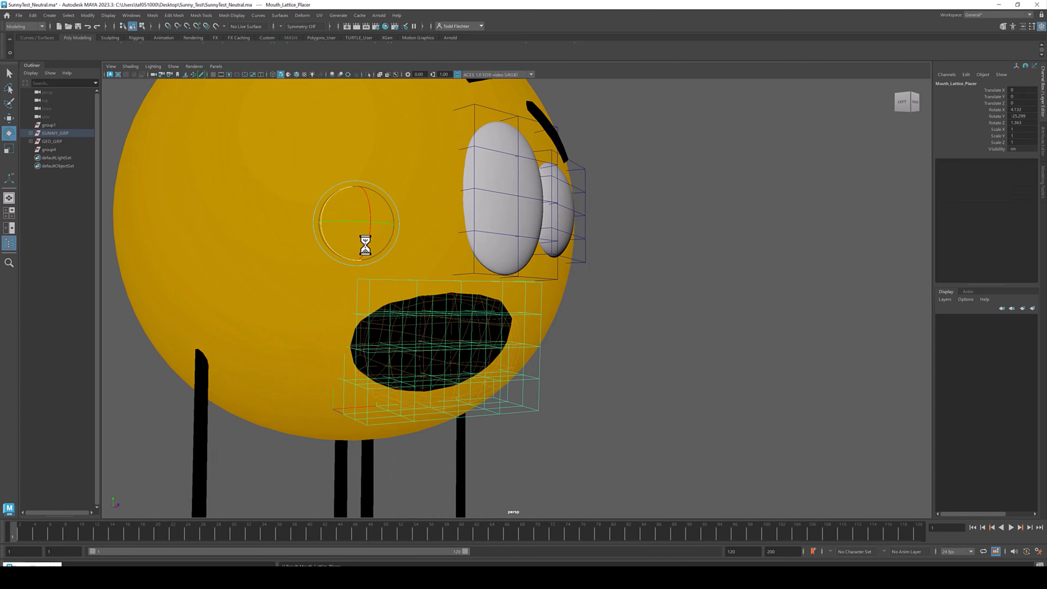
- Try tilting the mouth further by rotating the Mouth_Lattice_Placer while orbiting around the face
drag(320, 208, 338, 223)
alt+drag(474, 237, 428, 234)
click(745, 241)
alt+right_drag(700, 259, 513, 279)
alt+drag(513, 280, 458, 323)
alt+right_drag(458, 323, 560, 324)
alt+drag(580, 332, 465, 317)
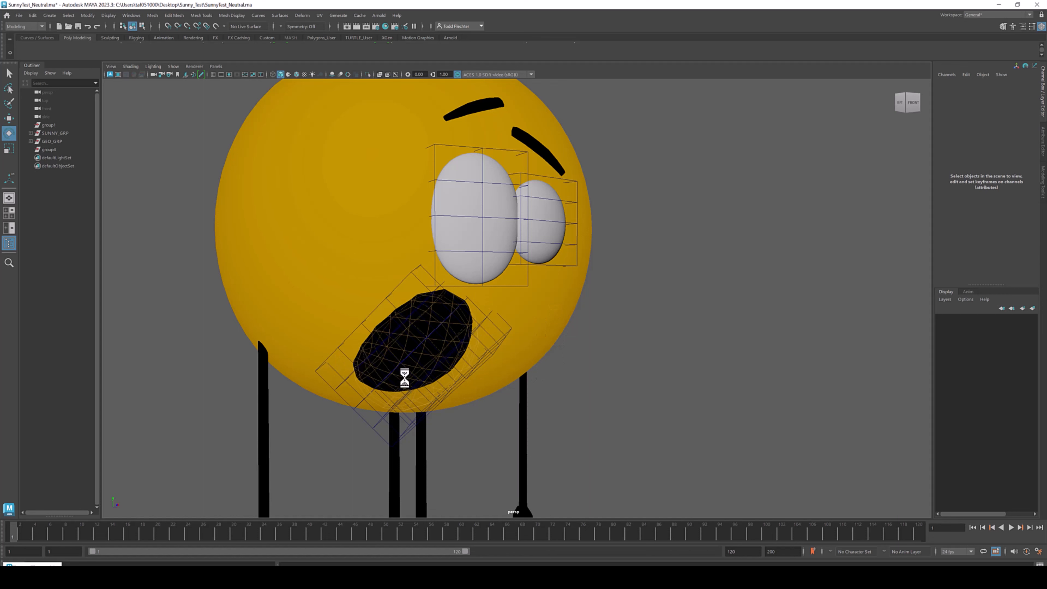
alt+drag(410, 380, 478, 323)
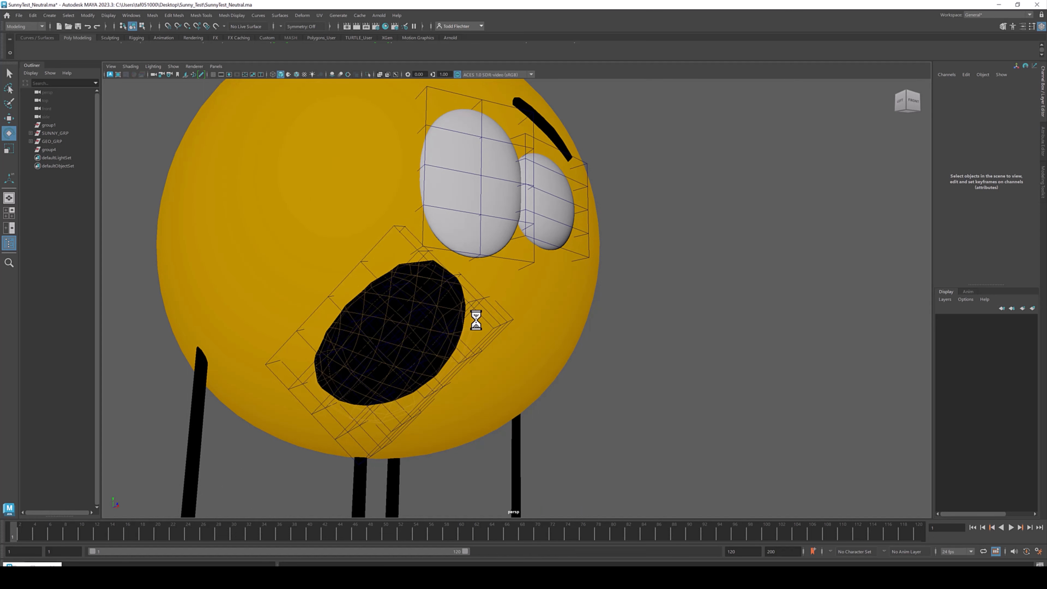
alt+drag(476, 320, 491, 290)
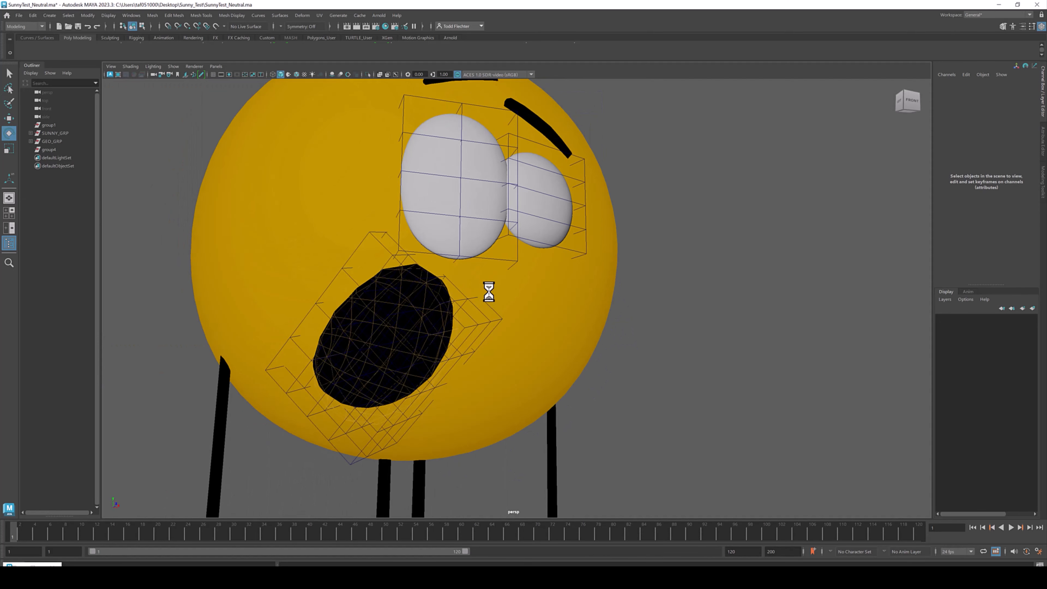
click(484, 290)
- Undo the mouth placer rotations and lattice scaling to restore the round mouth
key(ctrl+z)
key(ctrl+z)
key(ctrl+z)
key(ctrl+z)
key(ctrl+z)
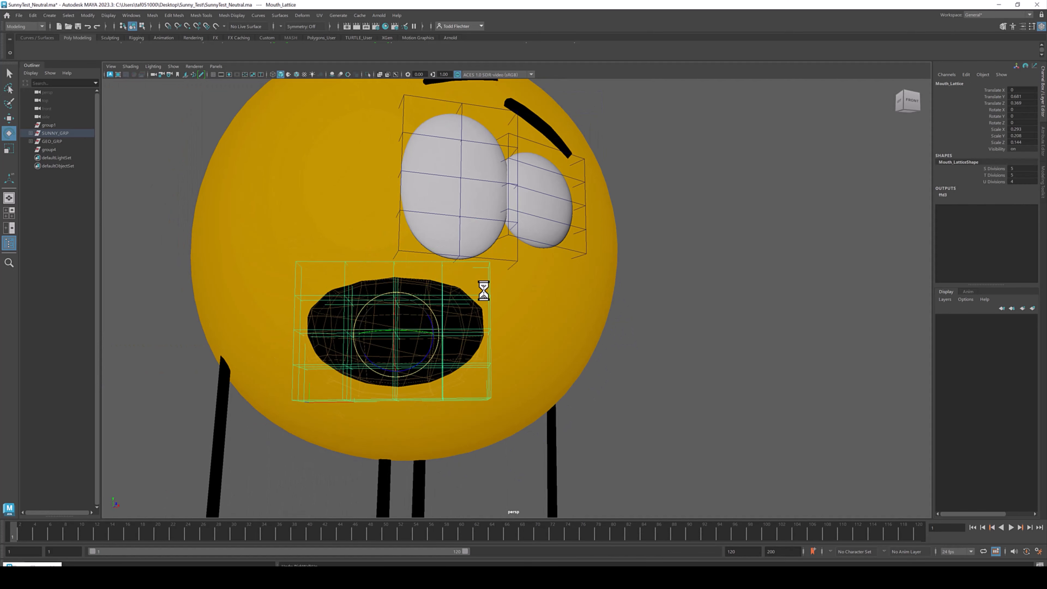
key(ctrl+z)
key(ctrl+z)
key(ctrl+z)
key(ctrl+z)
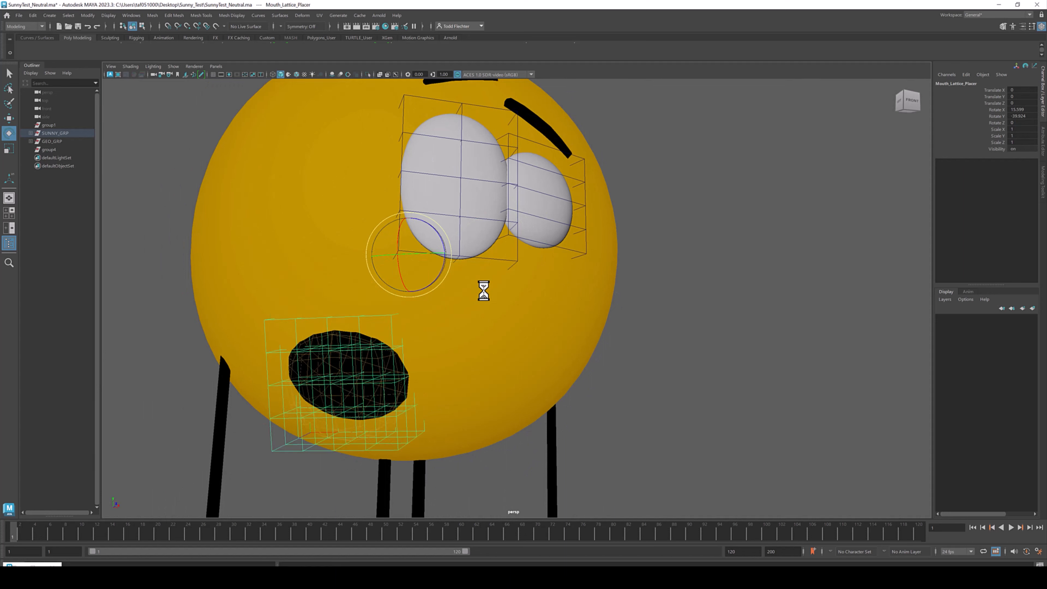
key(ctrl+z)
key(ctrl+z)
key(ctrl+z)
key(ctrl+z)
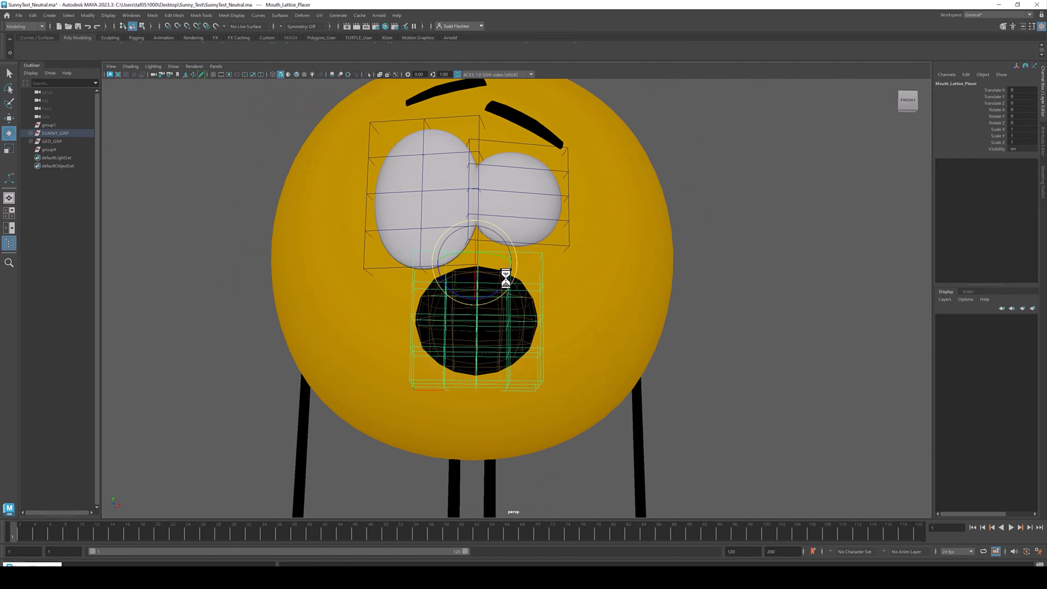
key(ctrl+z)
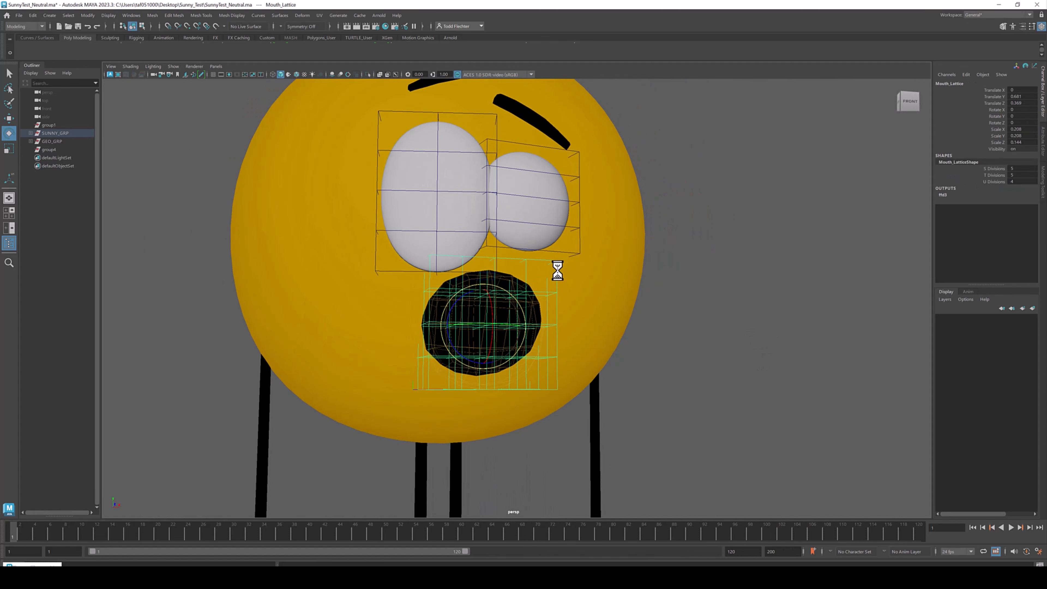
- Scale the mouth lattice wide across the face in the front view
key(r)
drag(519, 326, 680, 334)
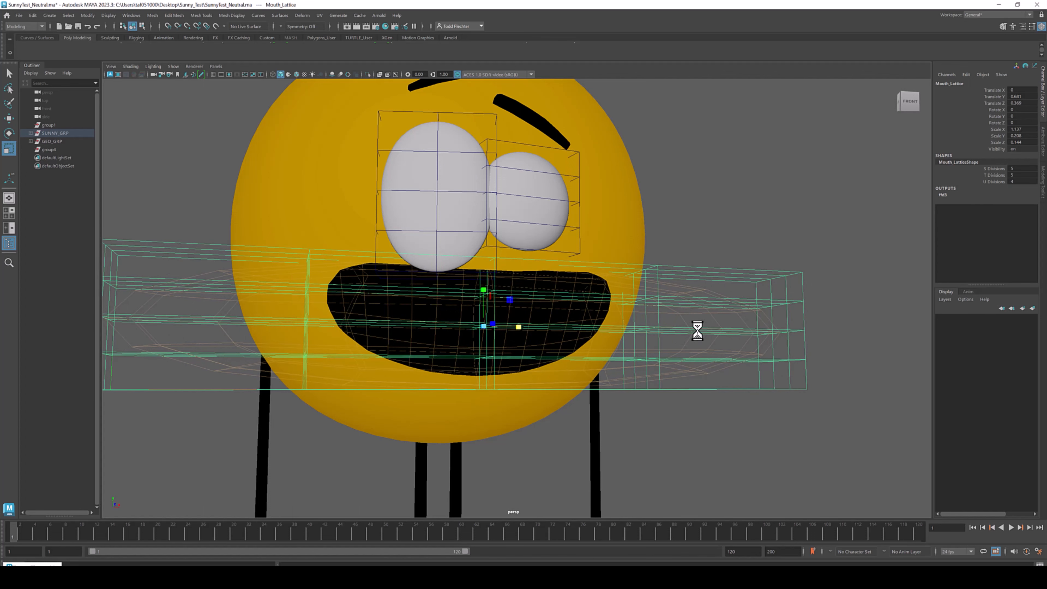
alt+drag(714, 293, 565, 321)
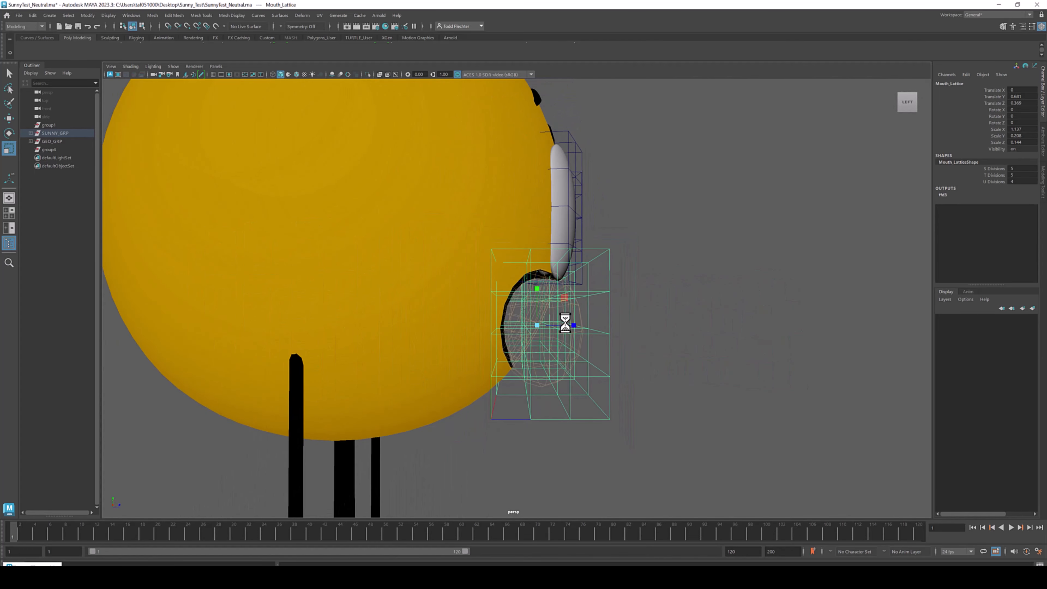
- Tilt the mouth in the side view by rotating the mouth shaper and the Mouth_Lattice_Placer
key(e)
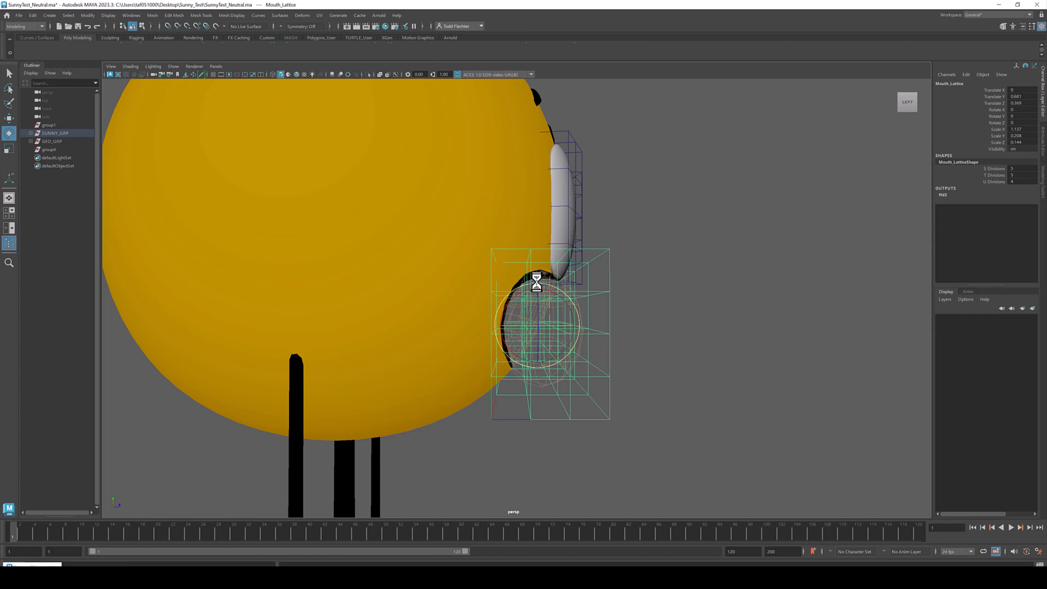
drag(537, 288, 531, 268)
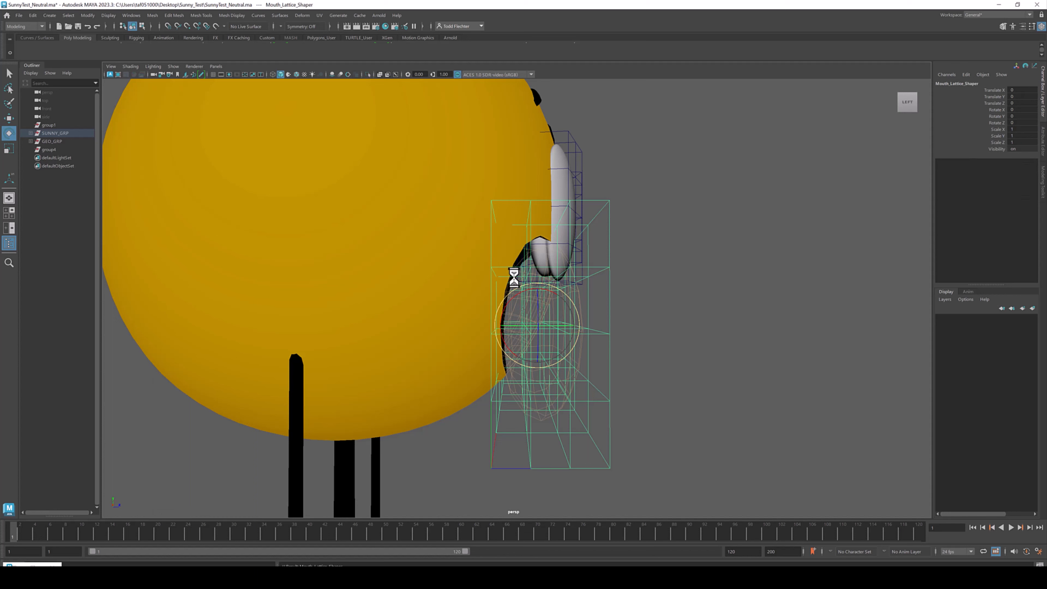
drag(379, 203, 378, 210)
mouse_move(571, 276)
alt+mouse_down()
mouse_move(524, 229)
mouse_move(568, 238)
mouse_move(576, 259)
mouse_move(567, 277)
alt+mouse_up()
alt+right_drag(637, 275, 629, 274)
right_click(629, 275)
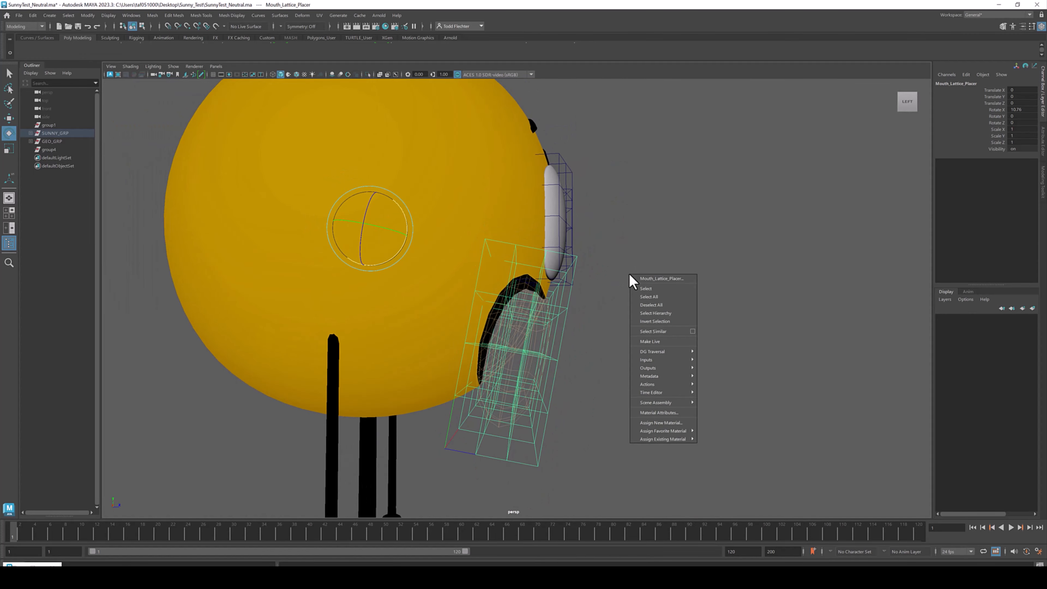
- Try raising a mouth corner by moving the lattice's corner points, then undo the point moves
click(574, 276)
alt+drag(573, 275, 502, 259)
right_drag(690, 232, 678, 209)
drag(630, 321, 615, 289)
key(w)
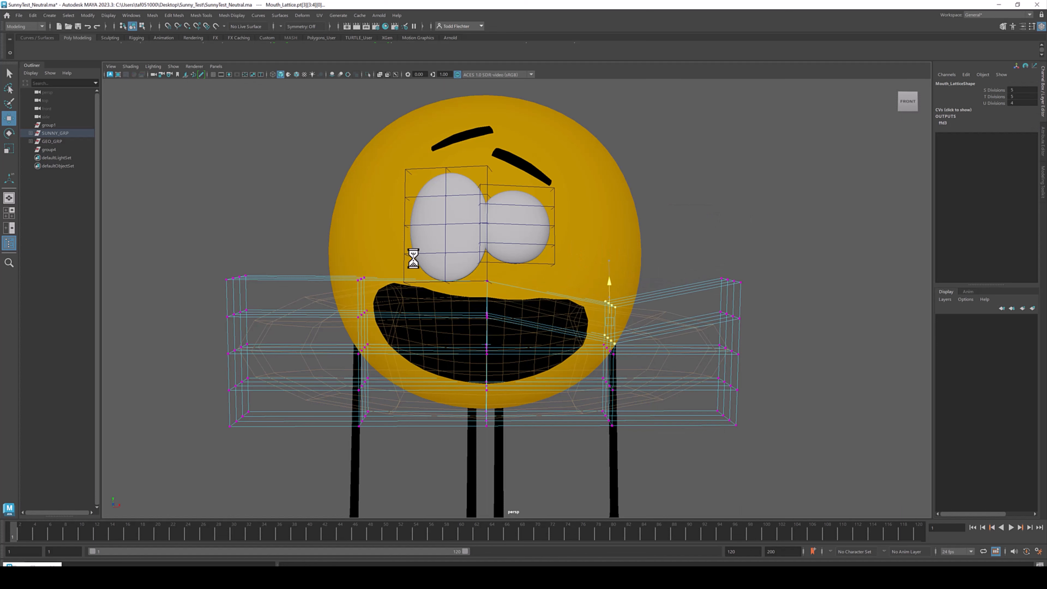
drag(355, 272, 368, 198)
alt+drag(408, 266, 419, 261)
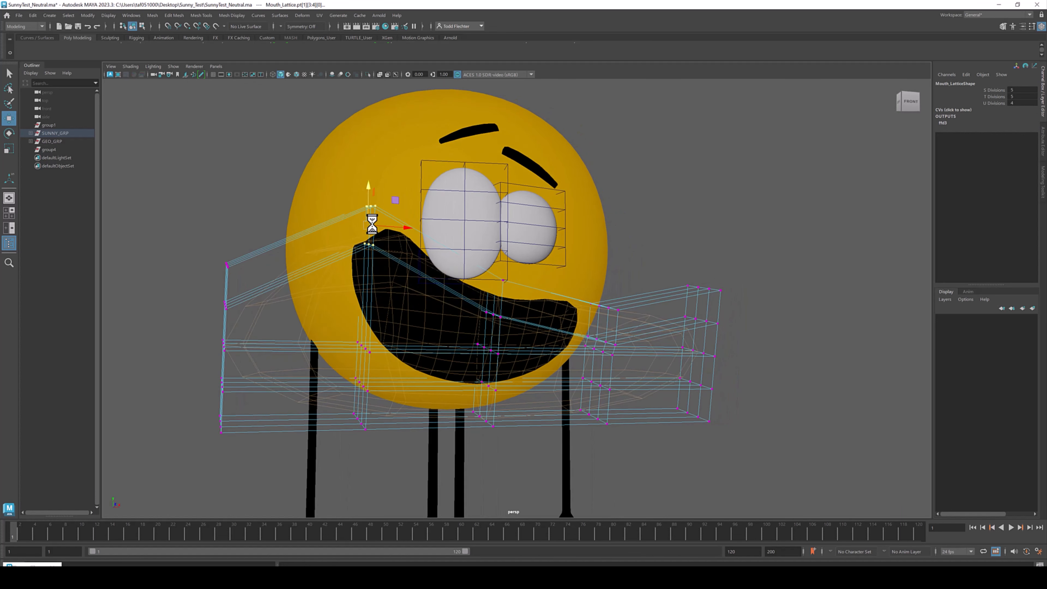
drag(335, 167, 379, 212)
drag(370, 160, 370, 134)
drag(408, 178, 390, 177)
key(ctrl+z)
key(ctrl+z)
key(ctrl+z)
key(ctrl+z)
- Scale the mouth lattice deeper in the side view
alt+drag(473, 264, 519, 263)
right_drag(611, 271, 626, 246)
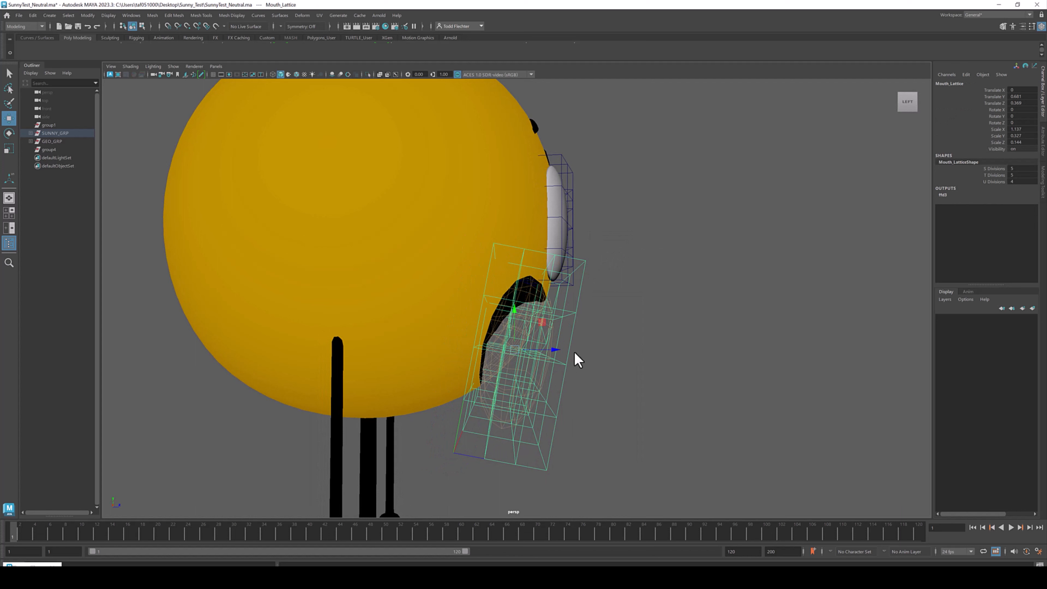
drag(551, 359, 610, 374)
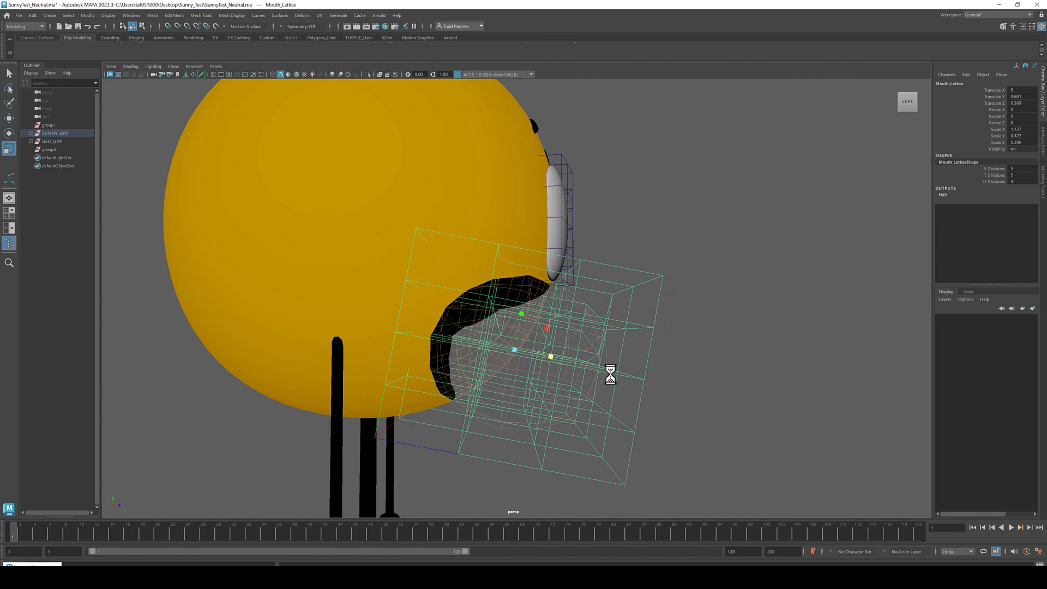
- Try rotating and moving the mouth lattice, then undo both changes
key(e)
drag(536, 324, 514, 320)
key(w)
alt+drag(514, 320, 477, 299)
key(ctrl+z)
key(ctrl+z)
key(ctrl+z)
key(ctrl+z)
key(ctrl+z)
key(ctrl+z)
key(ctrl+z)
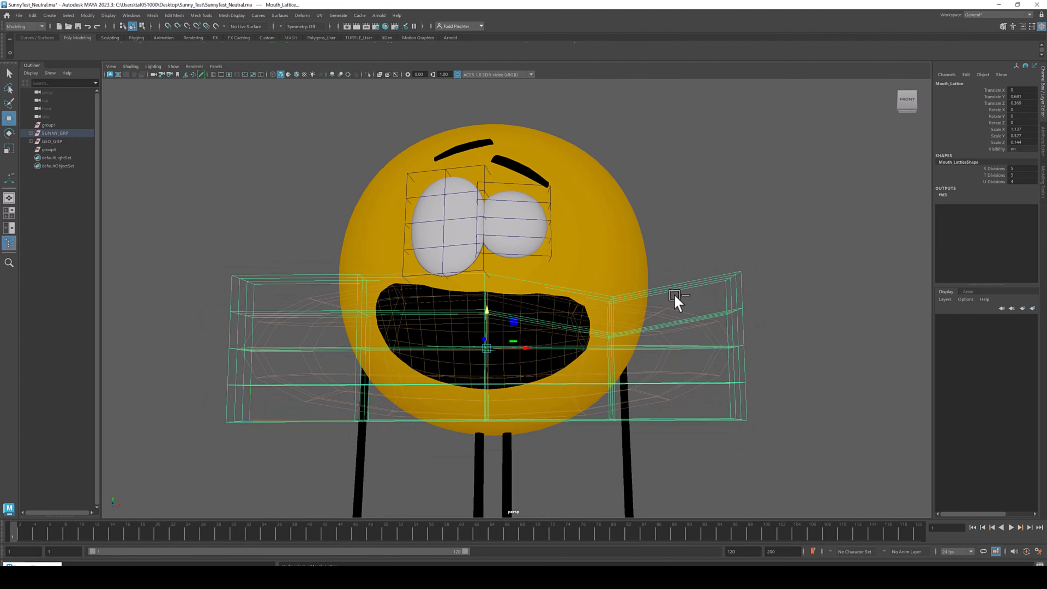
- Scale the Mouth_Lattice_Shaper larger in the side view
mouse_move(620, 307)
alt+mouse_down()
mouse_move(571, 311)
mouse_move(612, 321)
mouse_move(608, 298)
alt+mouse_up()
right_drag(609, 301, 637, 284)
key(r)
drag(554, 355, 650, 367)
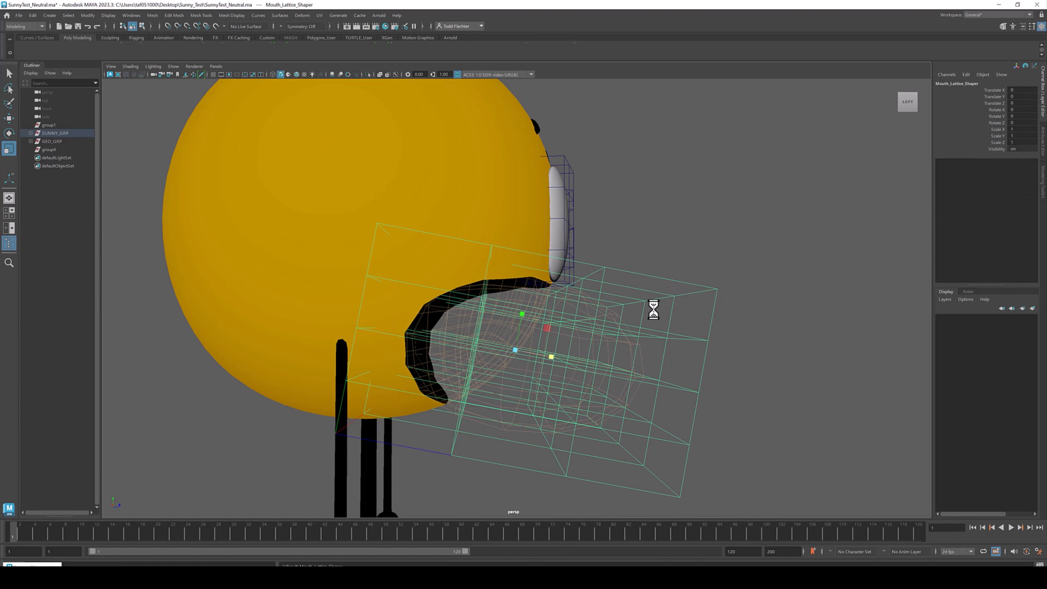
- Rotate the Mouth_Lattice_Shaper about 17° on X to tilt the mouth
key(e)
drag(538, 322, 608, 297)
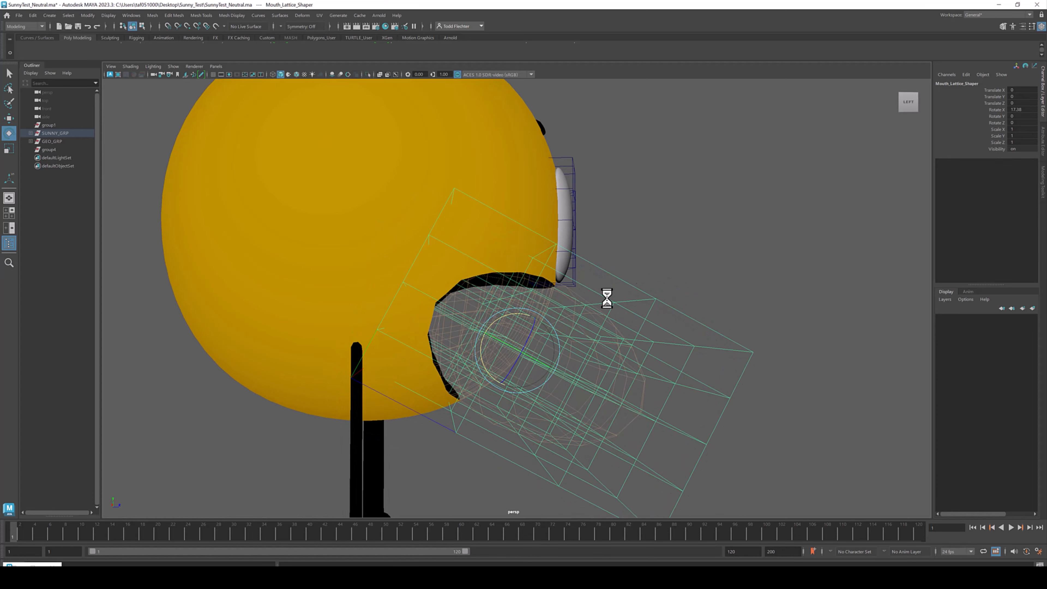
alt+right_drag(608, 297, 425, 286)
alt+drag(602, 275, 575, 283)
alt+right_drag(575, 282, 461, 350)
click(762, 365)
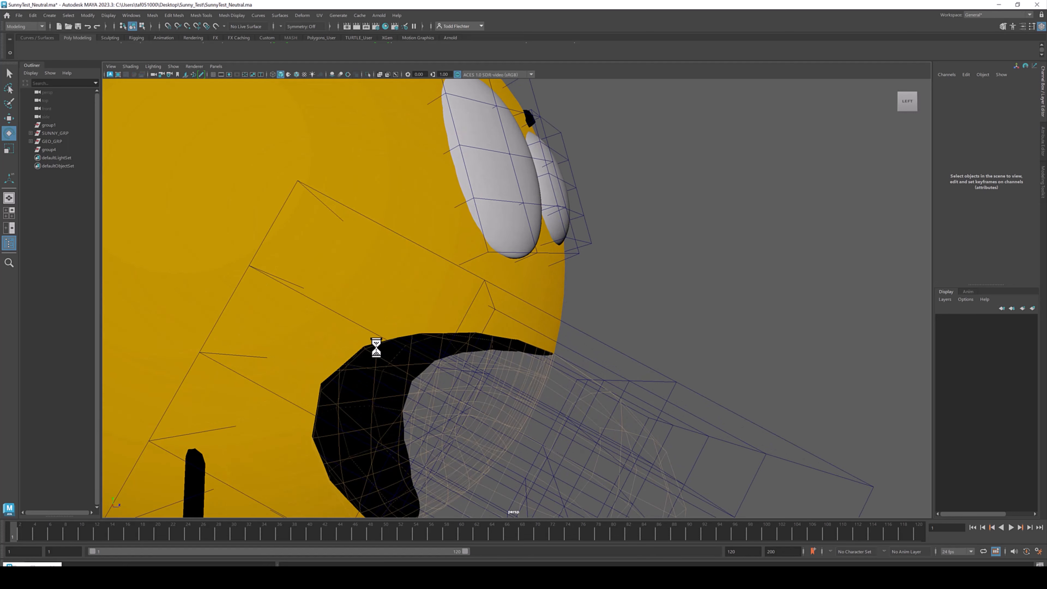
- Smooth the Mouth_Boolean mesh and set the smoothing divisions to 4
click(388, 320)
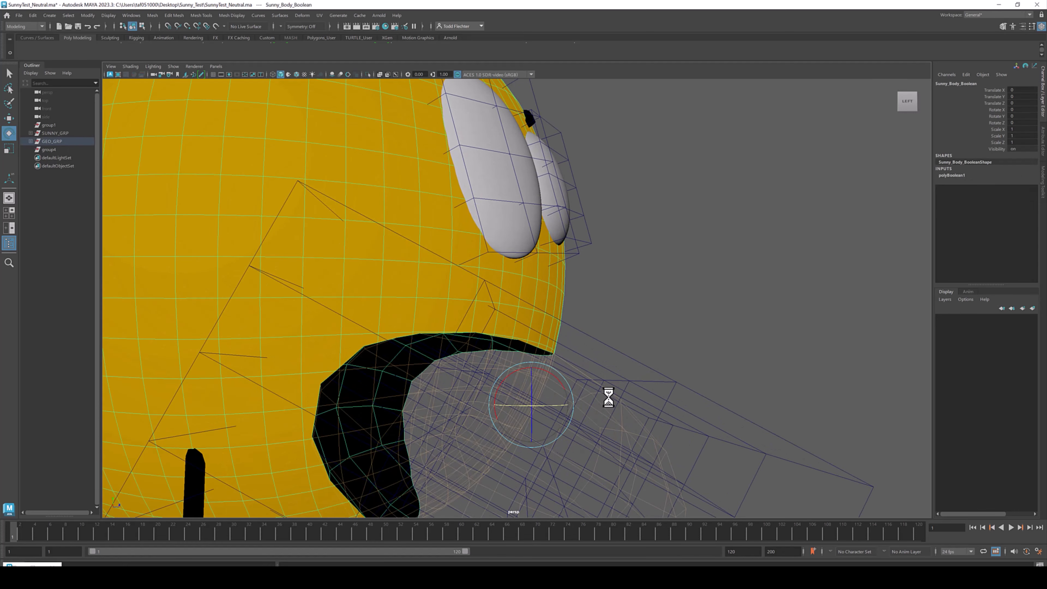
alt+drag(609, 396, 612, 310)
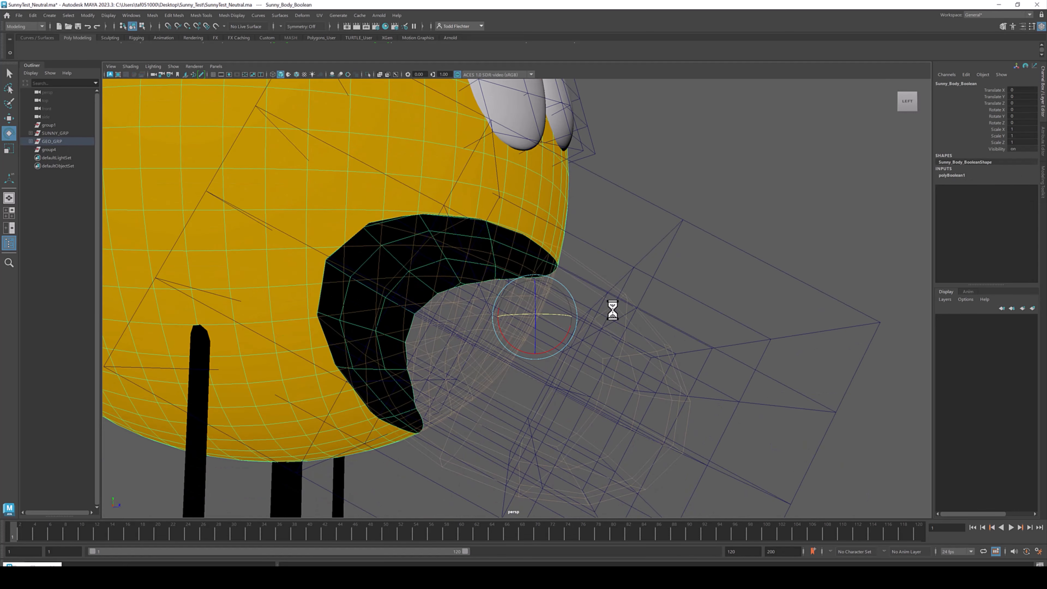
click(656, 333)
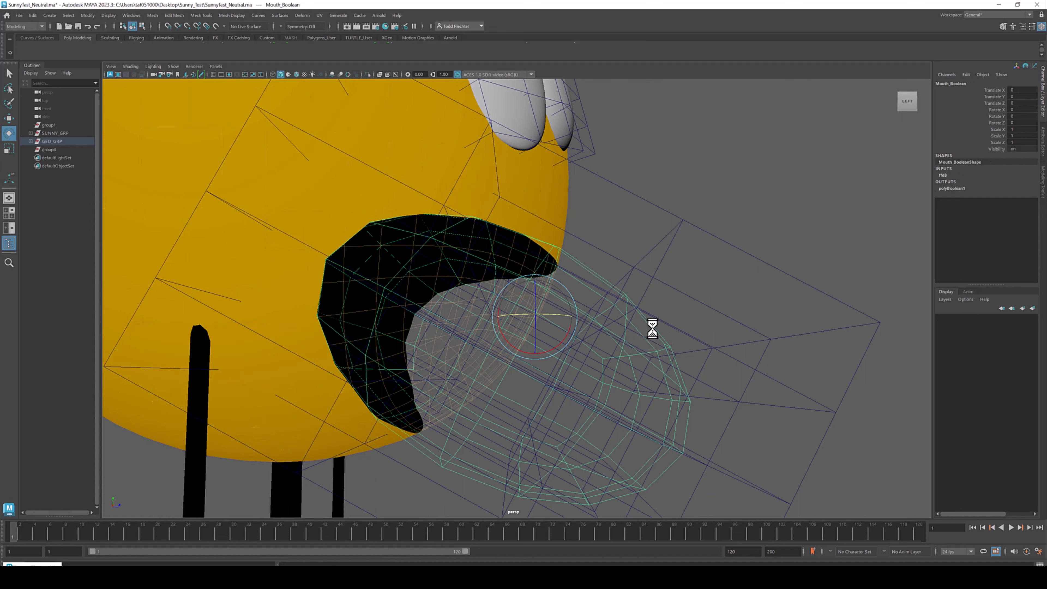
click(977, 189)
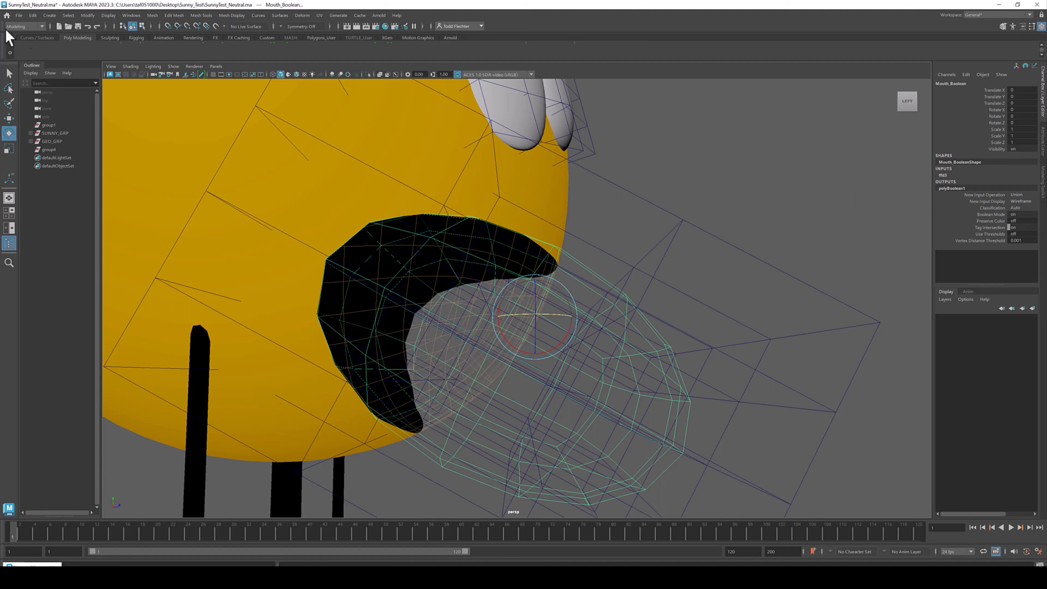
click(152, 15)
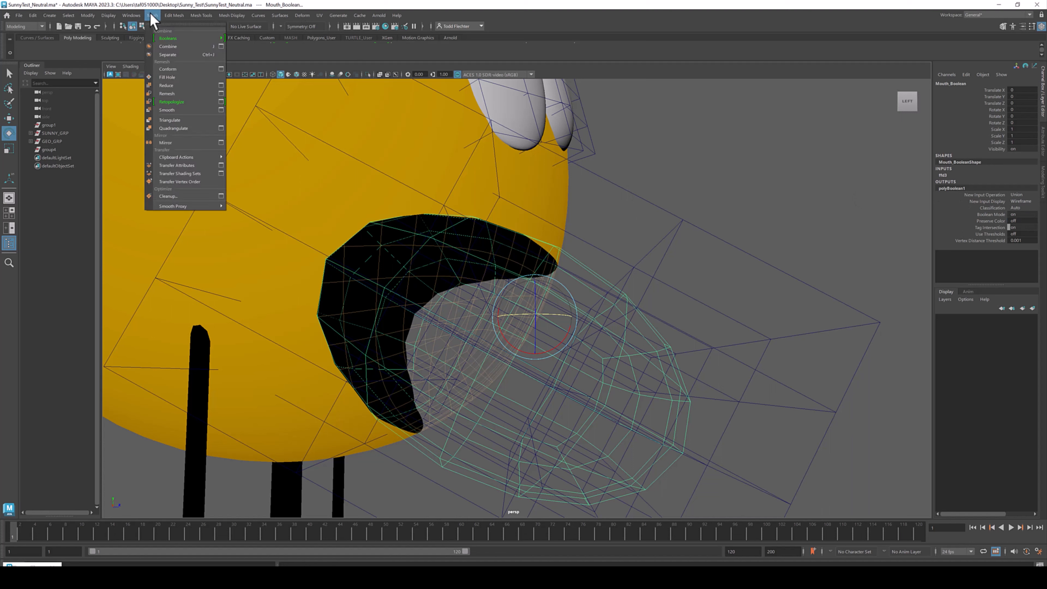
click(172, 109)
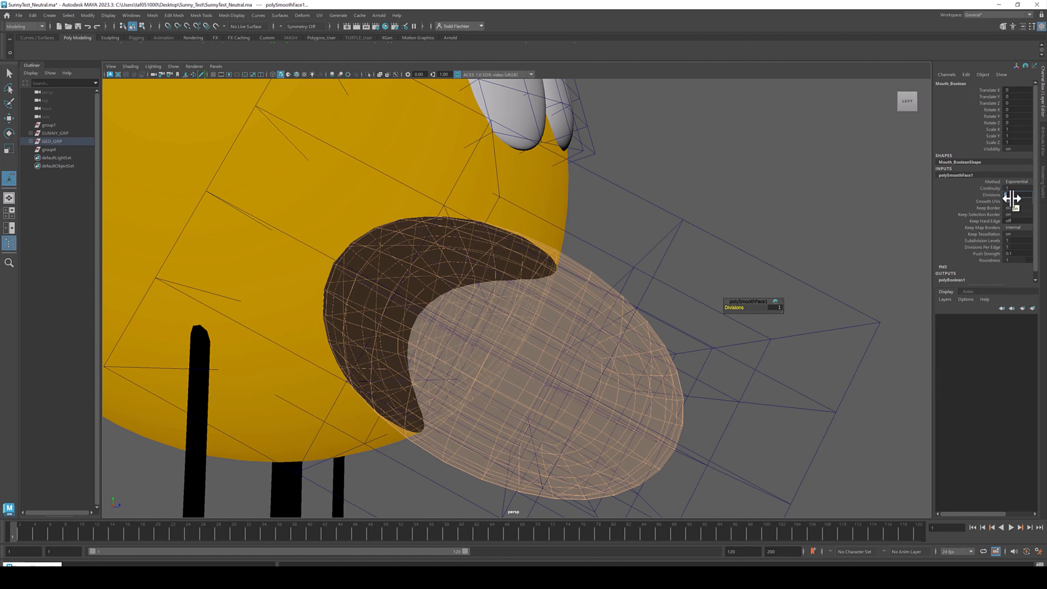
ctrl+drag(1012, 198, 1014, 214)
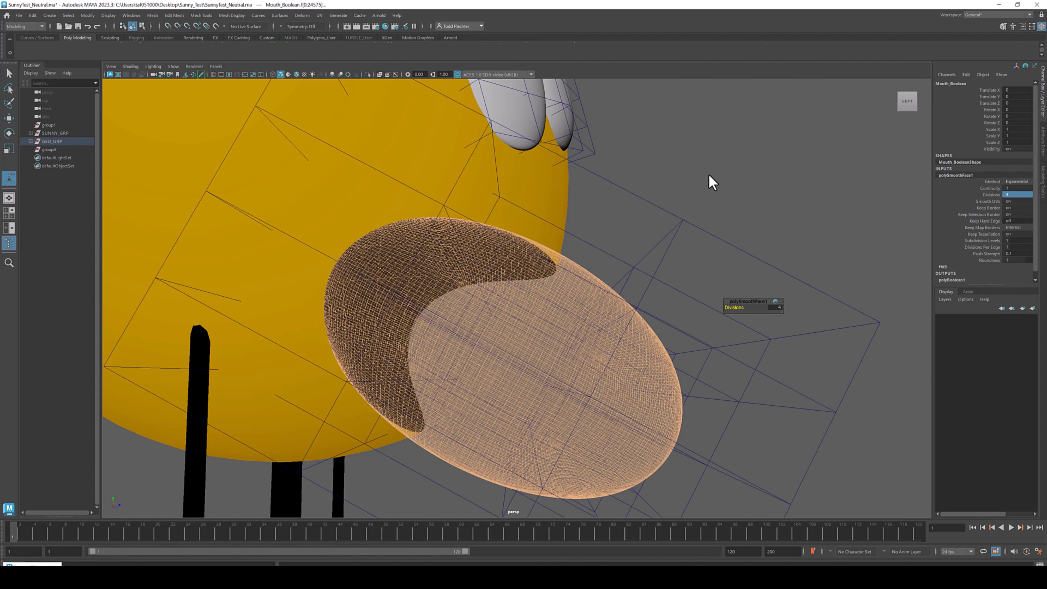
- Orbit around the face to examine the smoothed mouth from several angles
click(712, 182)
alt+drag(528, 276, 453, 222)
mouse_move(571, 342)
alt+mouse_down()
mouse_move(554, 341)
mouse_move(575, 329)
alt+mouse_up()
alt+right_drag(575, 329, 551, 350)
alt+middle_drag(547, 340, 619, 373)
mouse_move(618, 374)
alt+right_down()
mouse_move(594, 350)
mouse_move(748, 410)
mouse_move(624, 381)
alt+right_up()
alt+drag(625, 381, 587, 236)
click(536, 231)
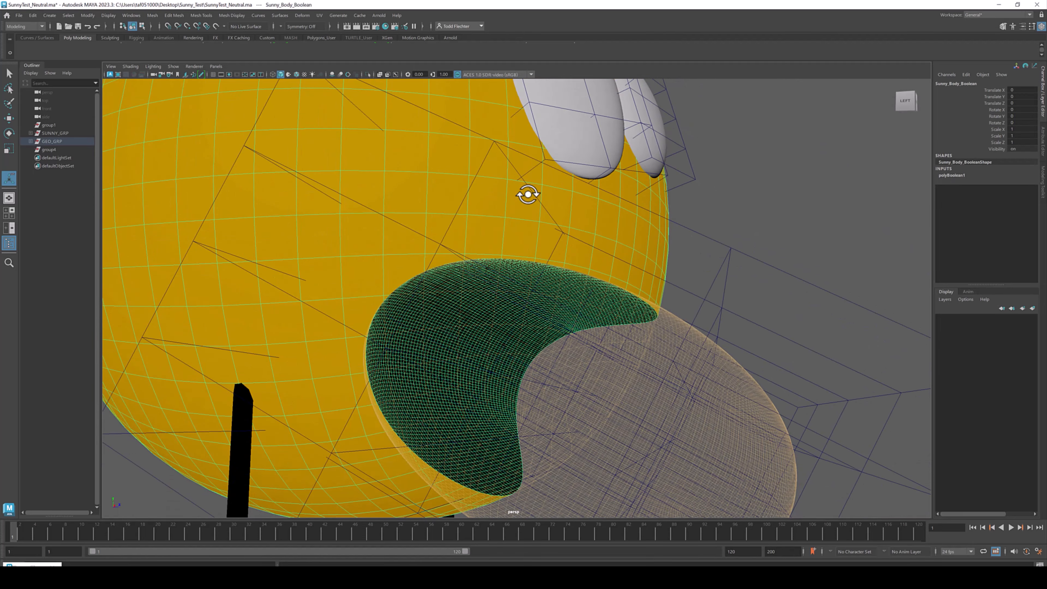
alt+drag(800, 253, 729, 234)
click(699, 226)
alt+right_drag(729, 234, 603, 246)
alt+drag(603, 246, 704, 358)
mouse_move(553, 352)
alt+mouse_down()
mouse_move(578, 330)
mouse_move(599, 330)
mouse_move(542, 334)
alt+mouse_up()
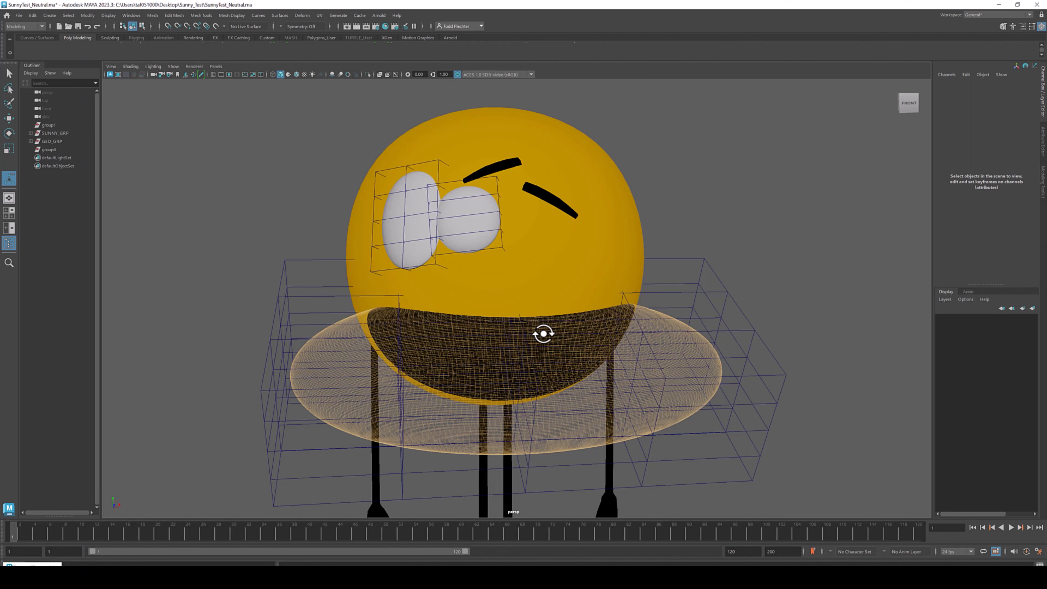
- Undo the recent mouth changes and check the mouth from the side and front views
alt+drag(544, 333, 568, 325)
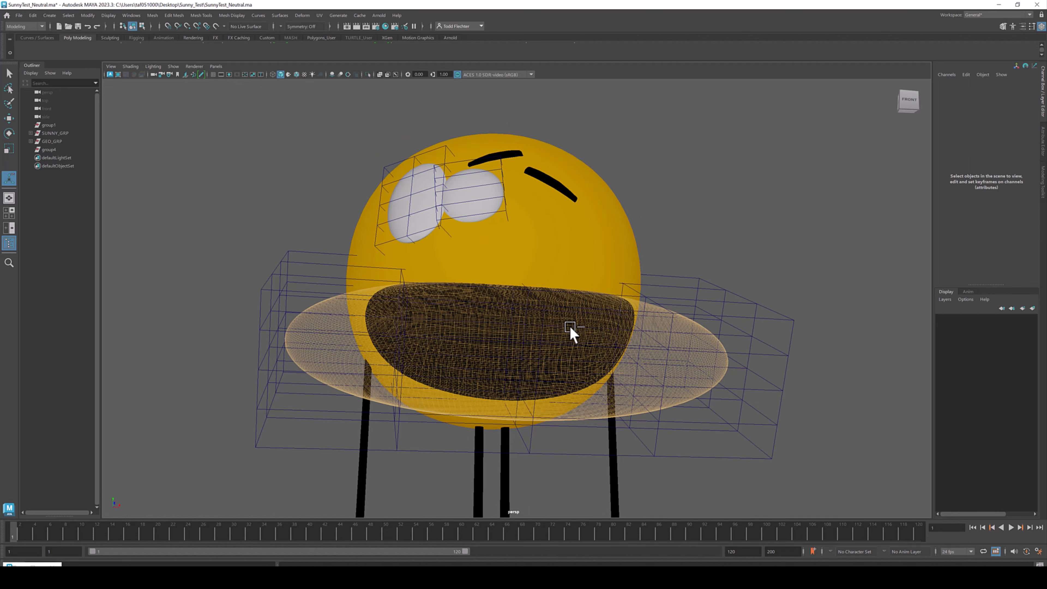
click(604, 350)
click(606, 347)
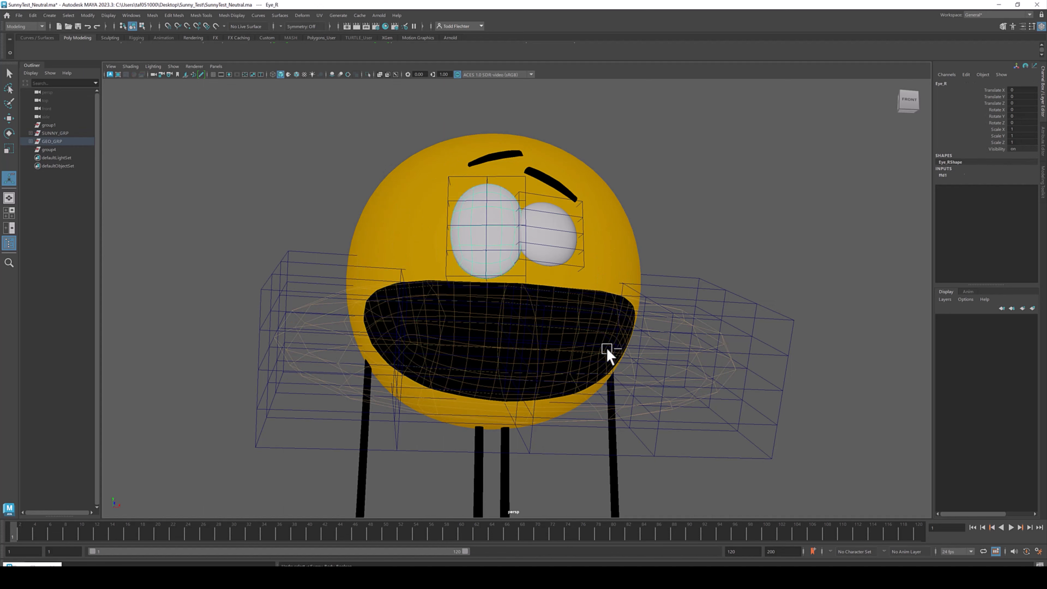
key(ctrl+z)
key(ctrl+z)
key(ctrl+z)
key(ctrl+z)
key(ctrl+z)
alt+drag(579, 337, 611, 338)
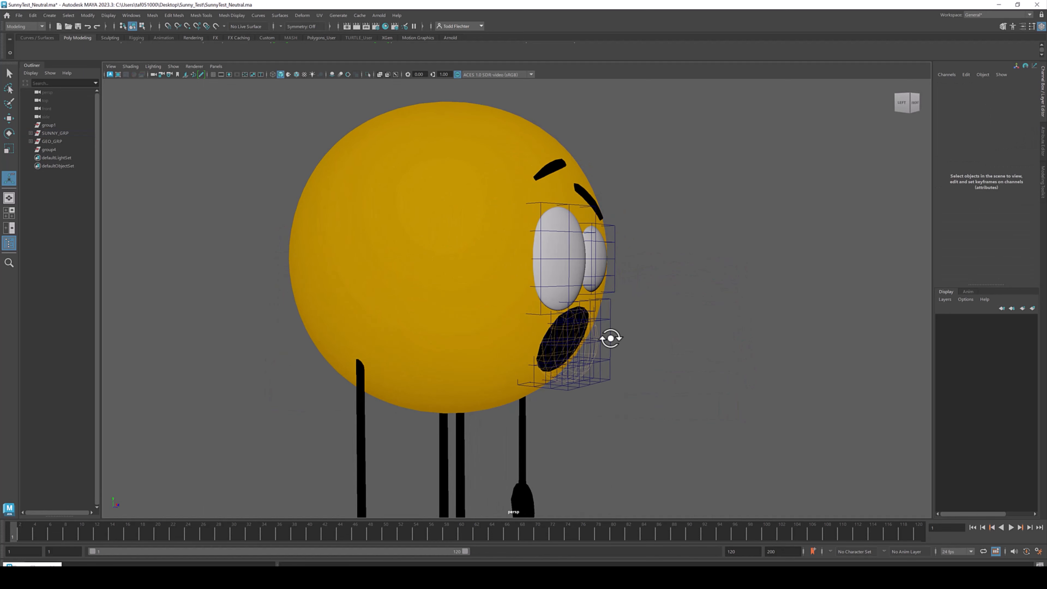
alt+right_drag(591, 353, 683, 399)
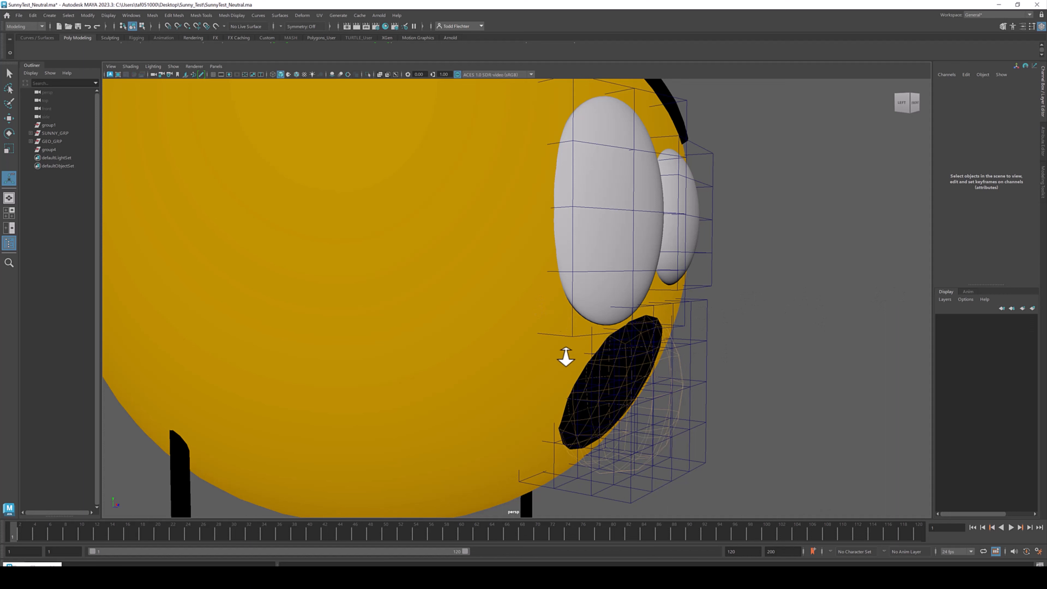
alt+drag(708, 361, 664, 326)
alt+right_drag(643, 325, 509, 323)
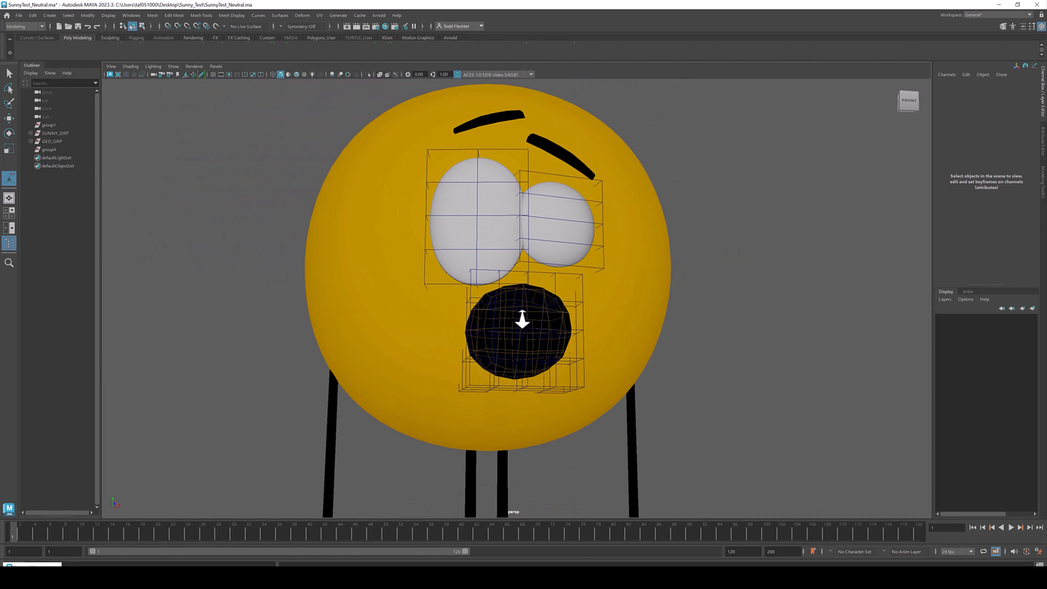
mouse_move(521, 274)
alt+right_down()
mouse_move(512, 269)
mouse_move(572, 330)
mouse_move(515, 264)
alt+right_up()
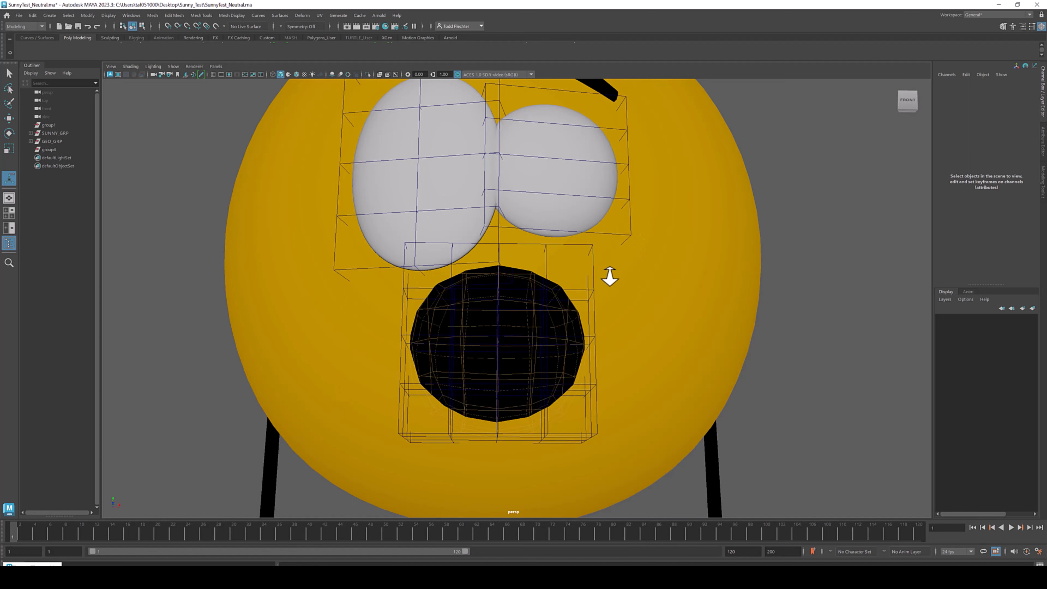
- Orbit and zoom around Sunny's face to inspect the lattice-deformed eyes and mouth
alt+drag(560, 279, 584, 276)
alt+right_drag(708, 248, 562, 335)
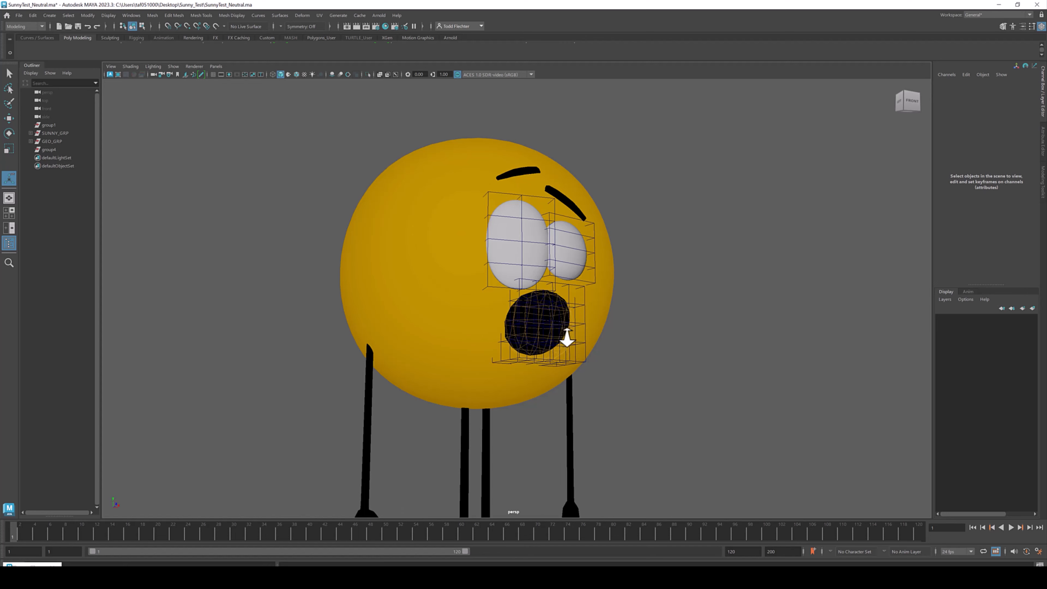
alt+middle_drag(562, 335, 562, 245)
alt+drag(537, 281, 552, 283)
alt+right_drag(644, 281, 615, 231)
alt+drag(616, 232, 635, 224)
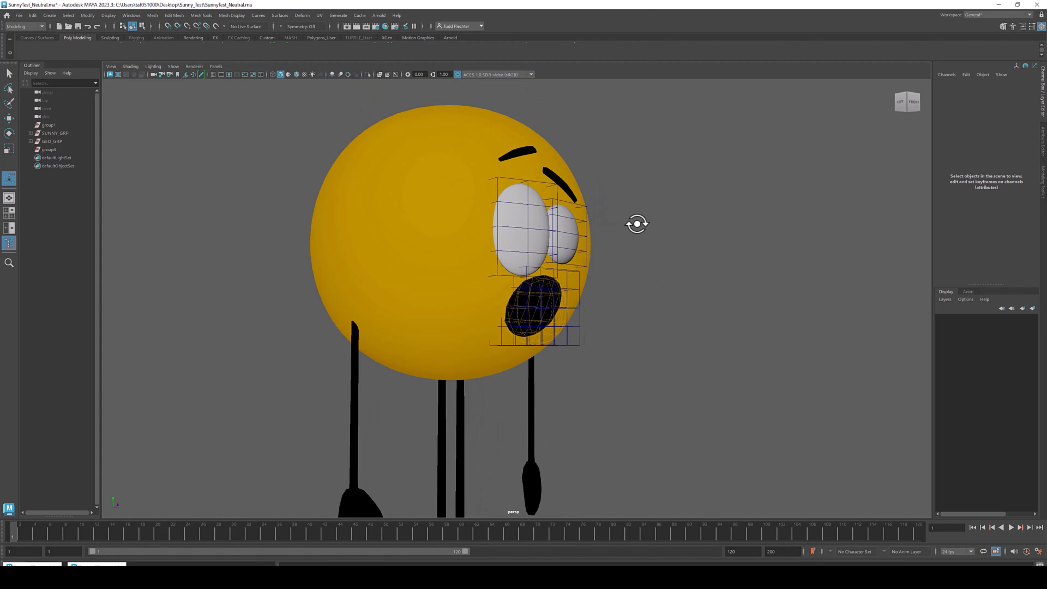
- Open the Hypershade and Hypergraph Hierarchy to inspect the rig's nodes, selecting Sunny_Body_Boolean and Sunny_Controls
click(33, 568)
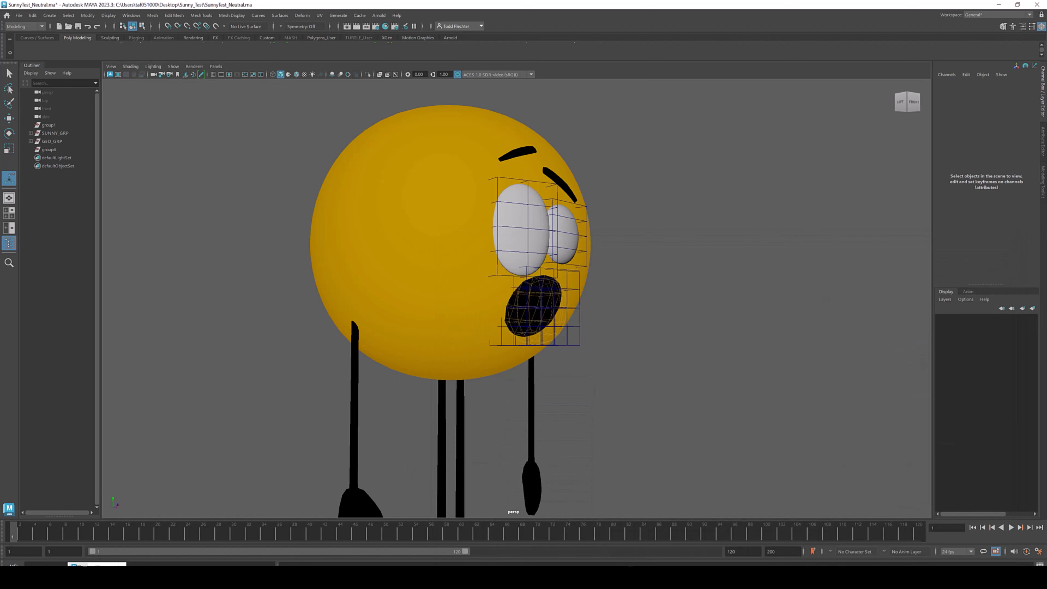
click(98, 566)
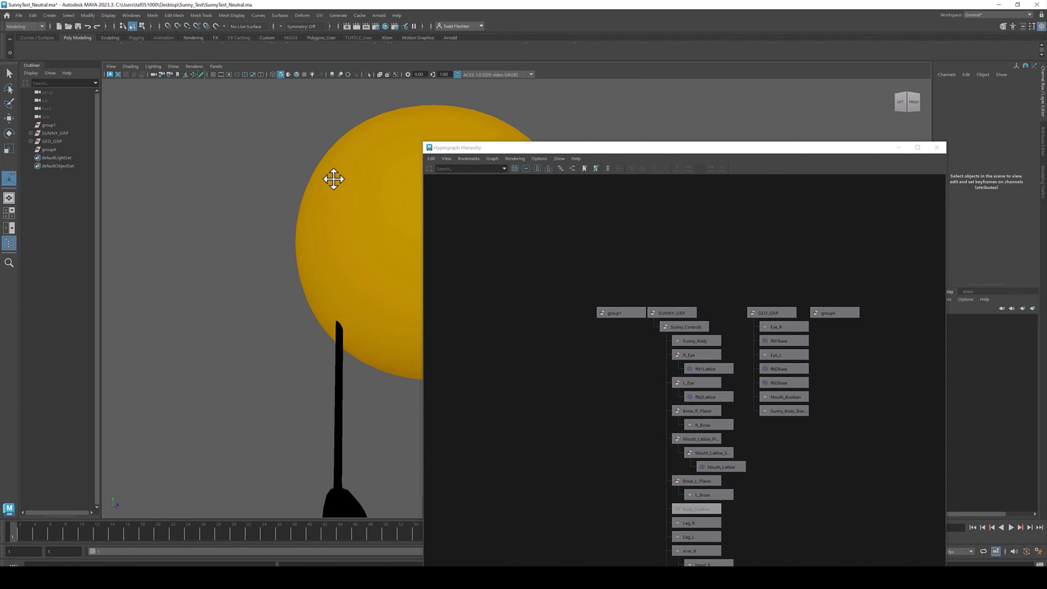
alt+middle_drag(339, 179, 168, 158)
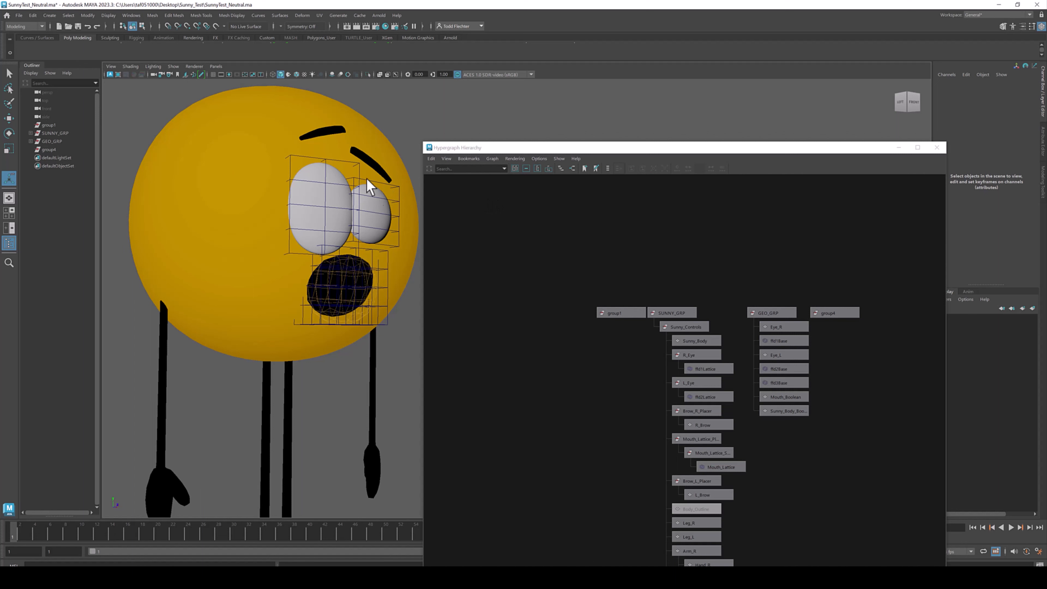
click(335, 161)
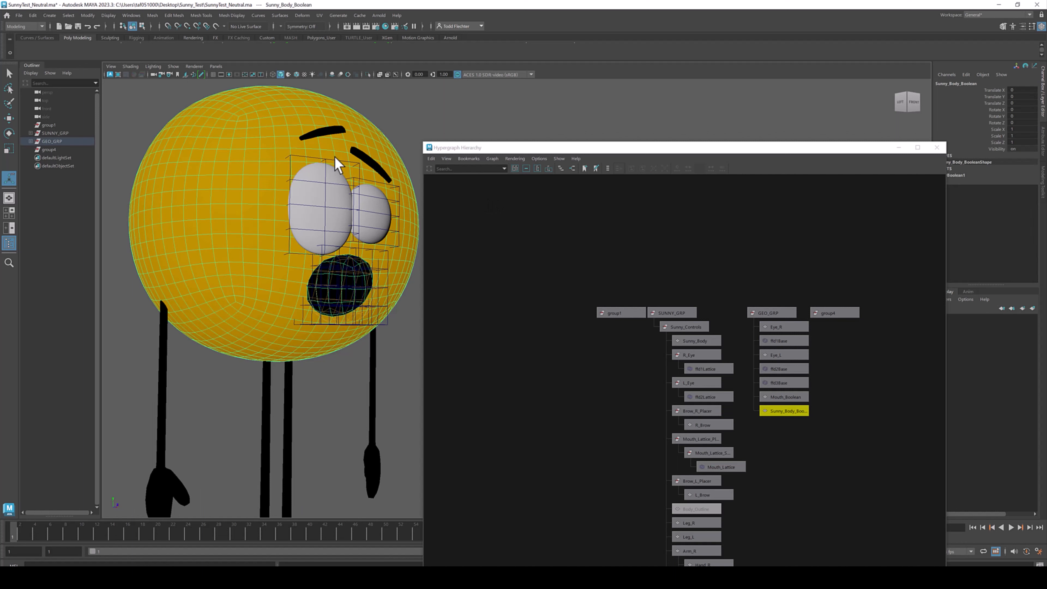
click(809, 442)
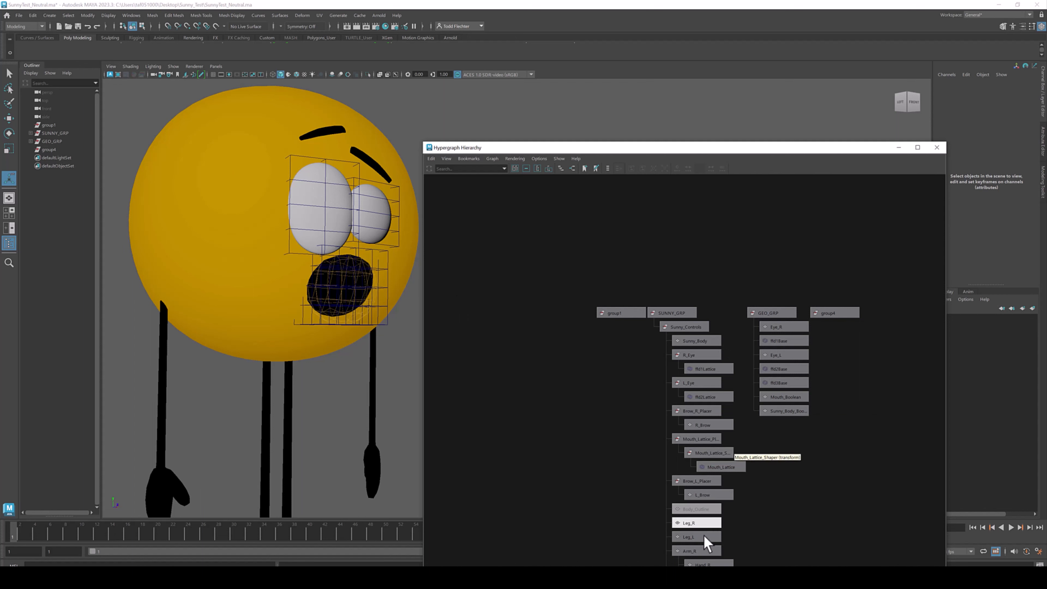
click(689, 333)
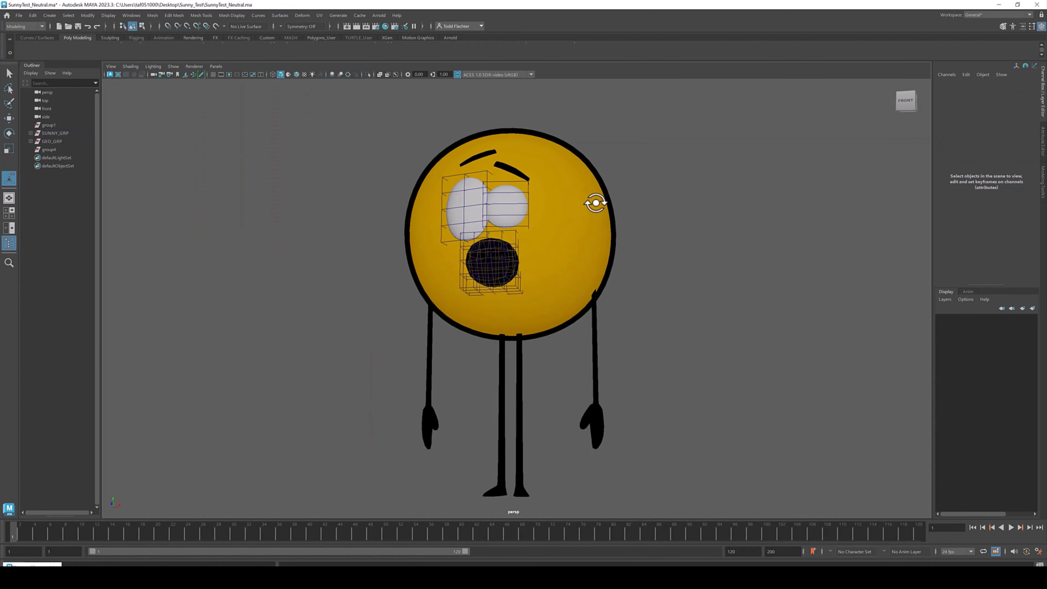
mouse_move(596, 206)
alt+mouse_down()
mouse_move(631, 201)
mouse_move(598, 206)
alt+mouse_up()
alt+drag(478, 283, 522, 269)
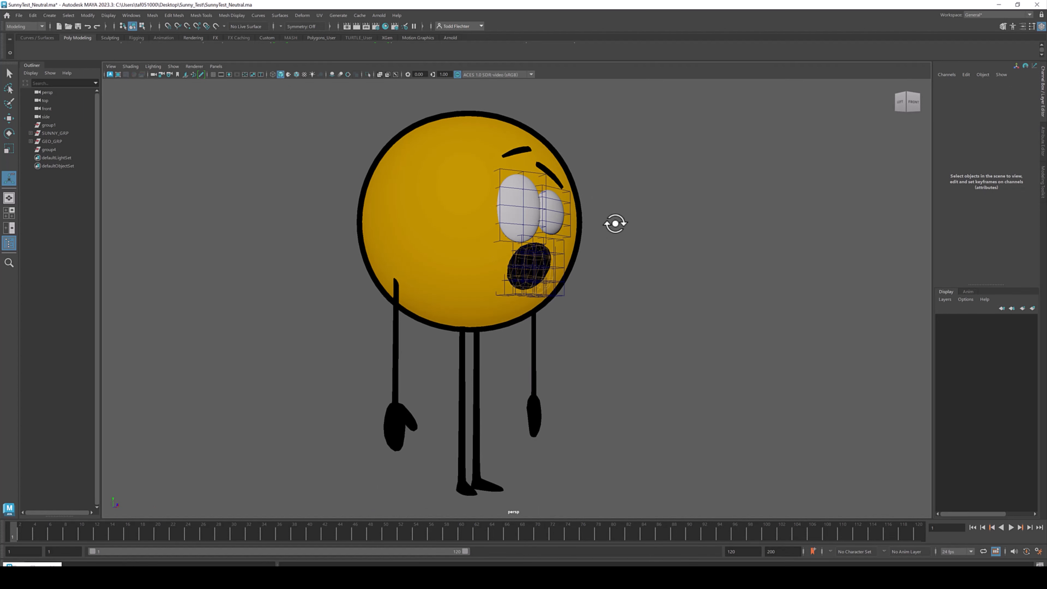
alt+middle_drag(624, 307, 626, 298)
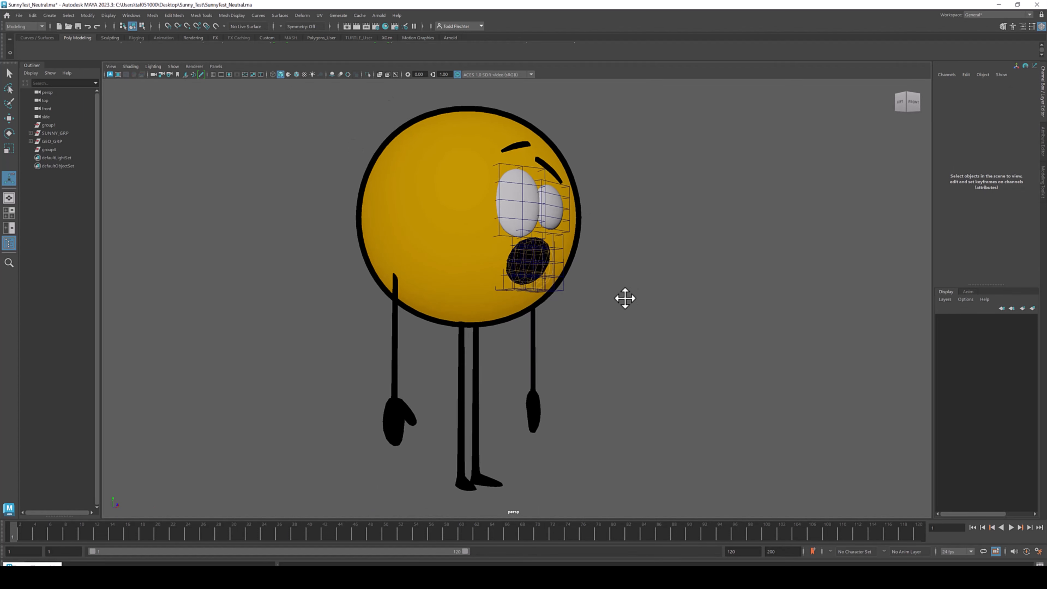
alt+drag(625, 270, 620, 271)
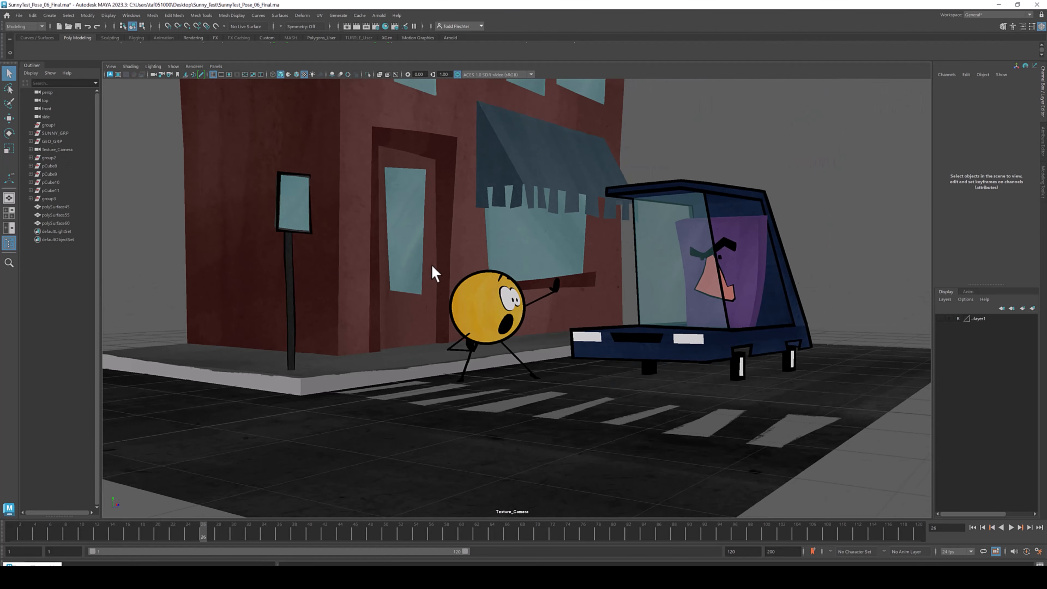
- Orbit and zoom around Sunny in the Pose_06 street scene to examine the facial expression
alt+right_drag(432, 266, 758, 365)
mouse_move(474, 310)
alt+mouse_down()
mouse_move(521, 314)
mouse_move(530, 295)
mouse_move(477, 300)
alt+mouse_up()
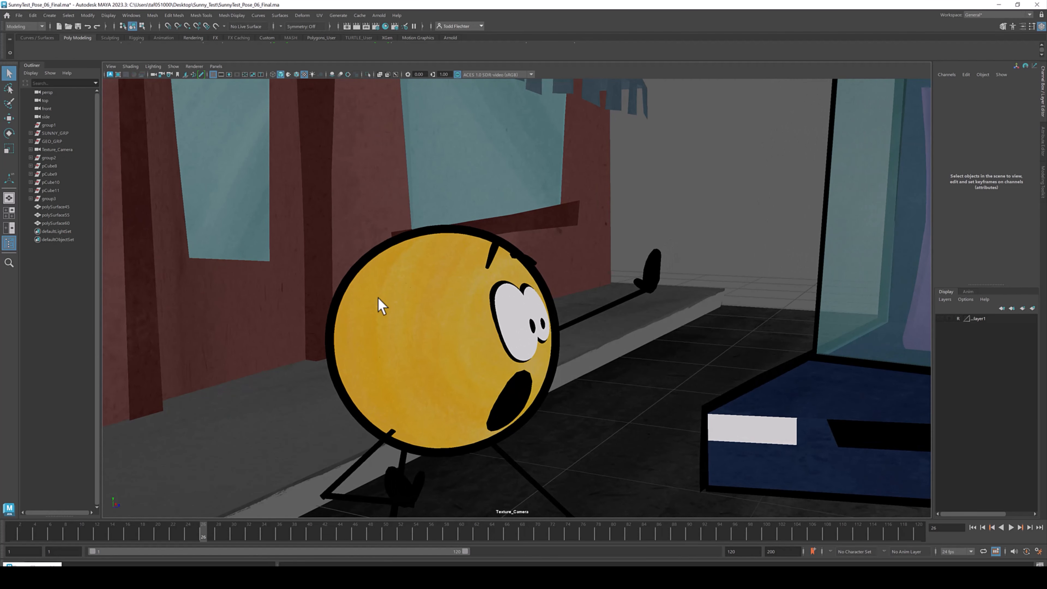
alt+drag(470, 343, 449, 263)
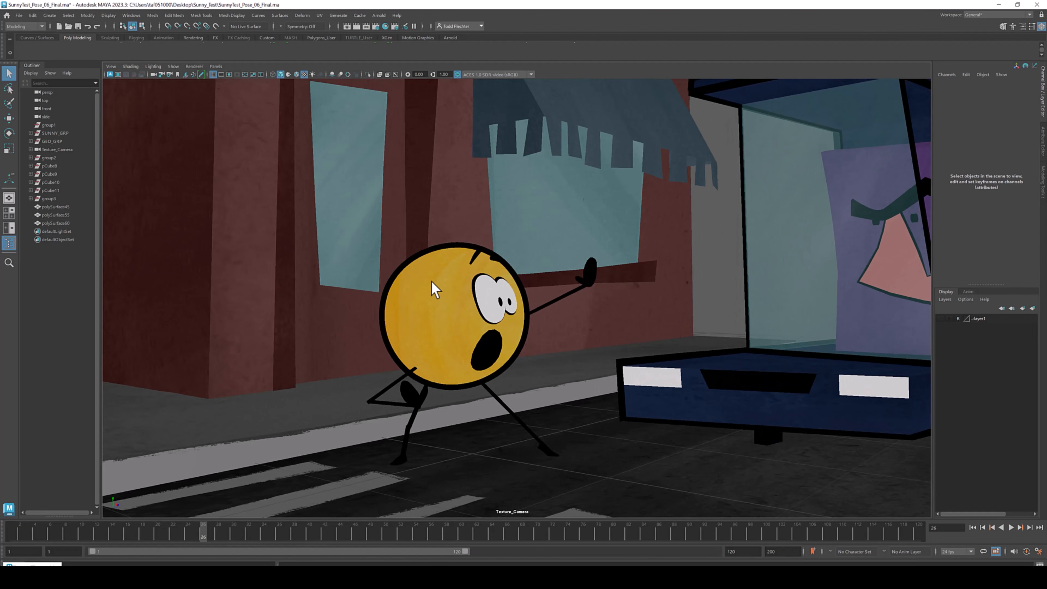
alt+drag(674, 275, 551, 286)
alt+right_drag(551, 286, 666, 379)
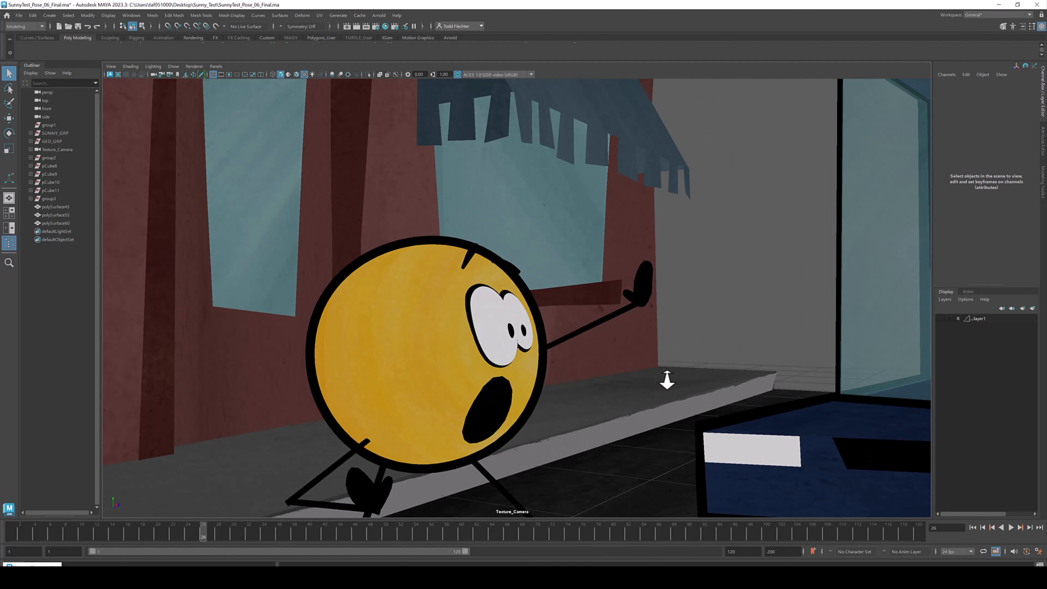
alt+middle_drag(543, 352, 561, 322)
alt+drag(562, 322, 523, 300)
scroll(414, 280, up, 10)
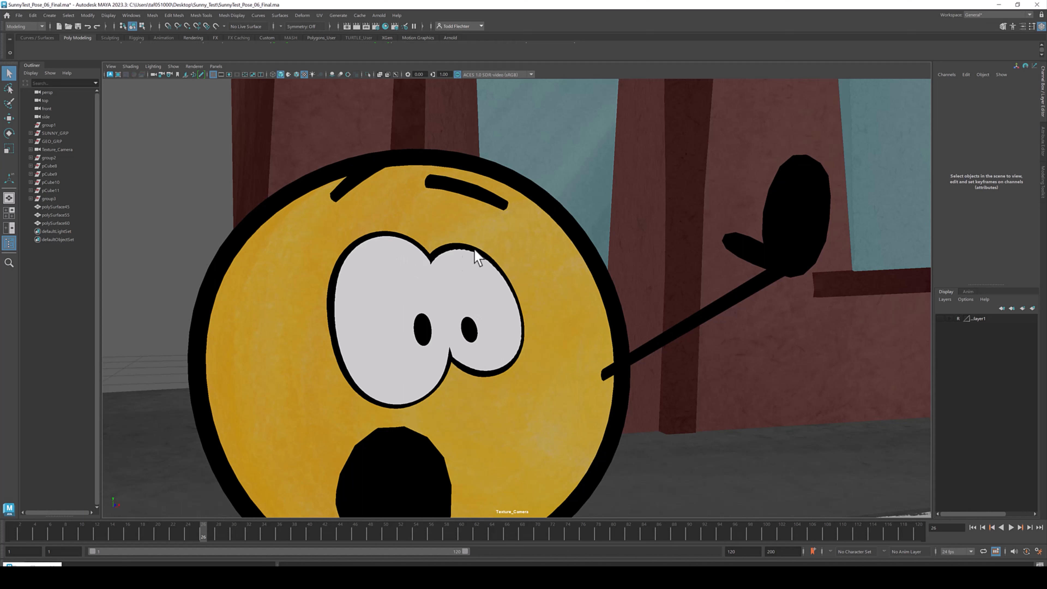
alt+drag(485, 291, 637, 219)
alt+drag(641, 365, 553, 298)
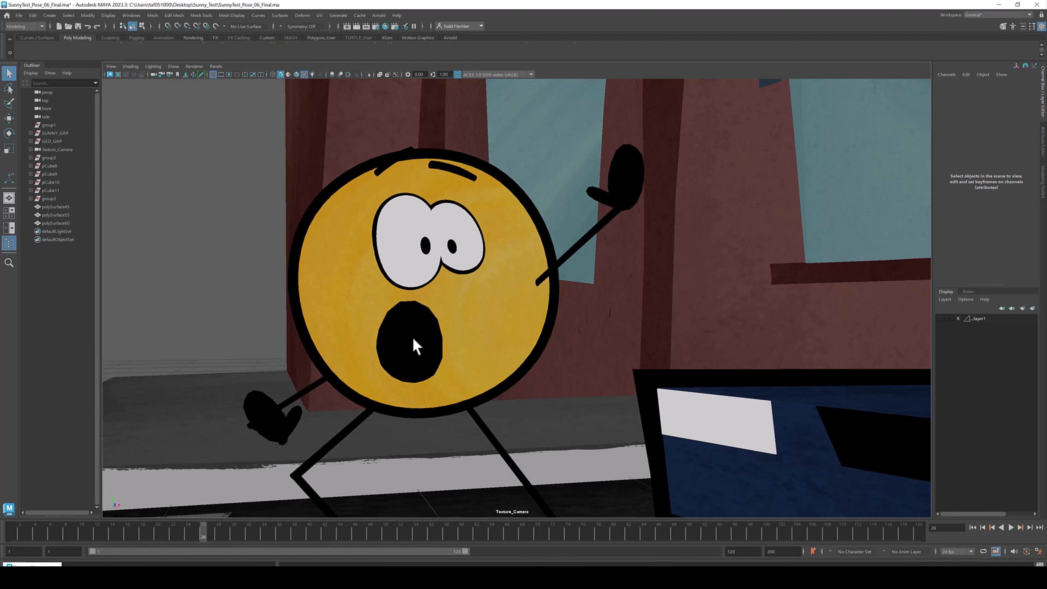
alt+drag(516, 346, 544, 319)
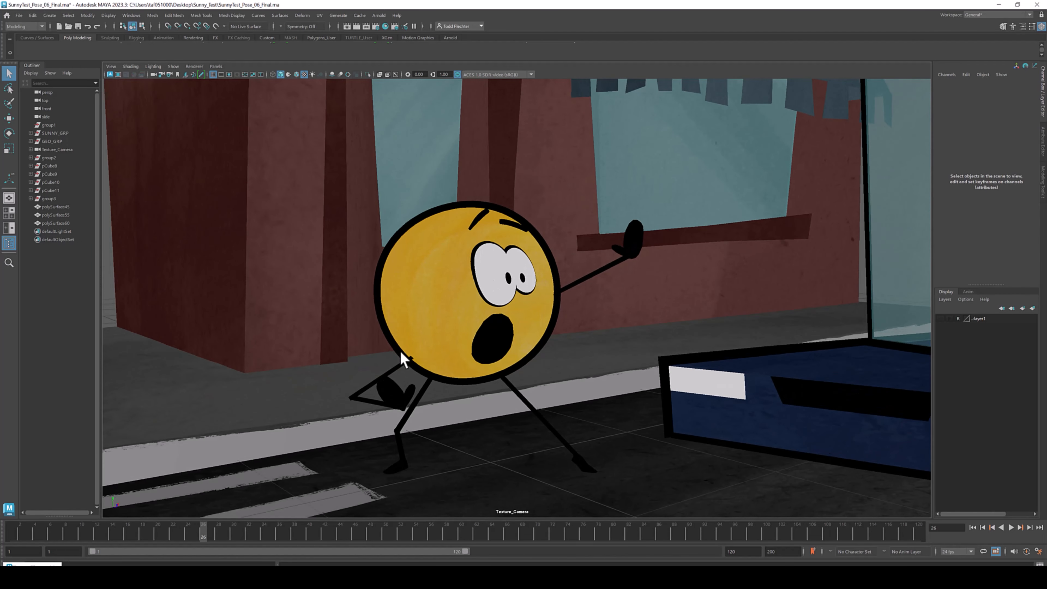
- Select Sunny's hand geometry and orbit out to view the character in the whole street scene
click(396, 374)
alt+drag(396, 375, 399, 406)
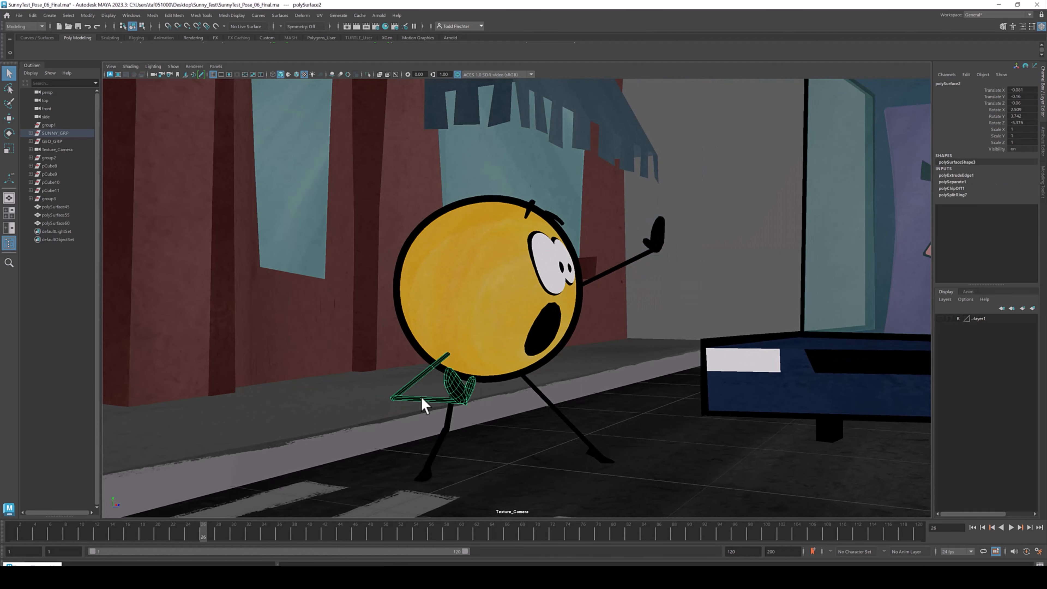
alt+drag(474, 360, 516, 368)
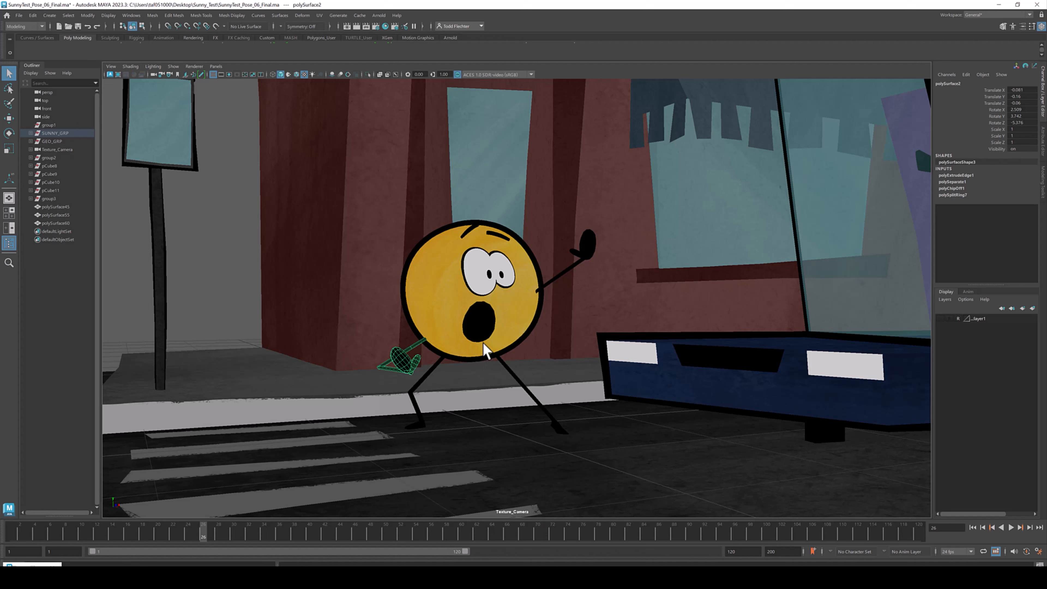
alt+drag(496, 384, 479, 311)
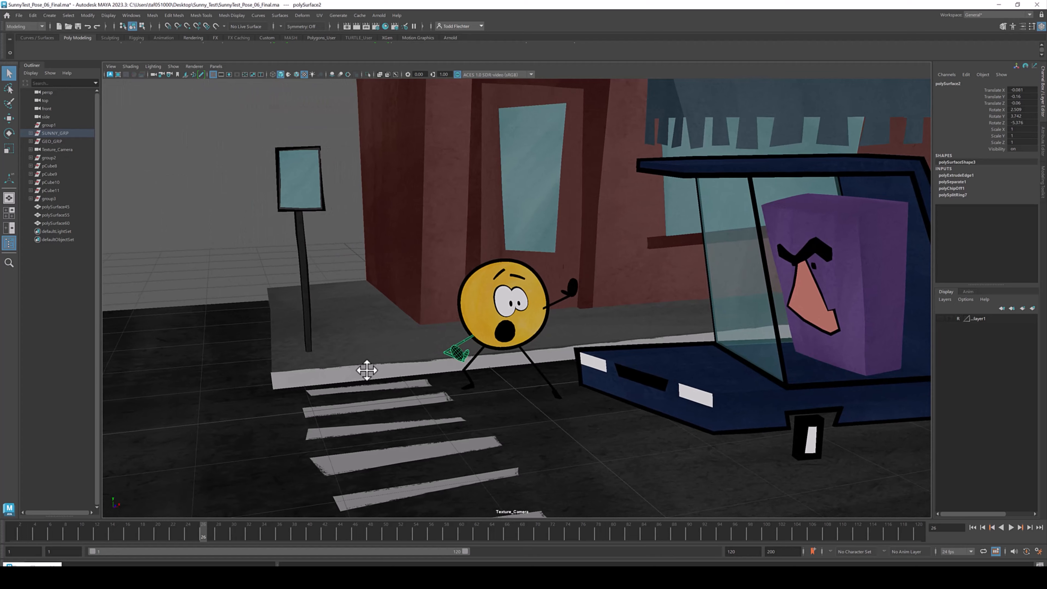
alt+middle_drag(367, 367, 443, 355)
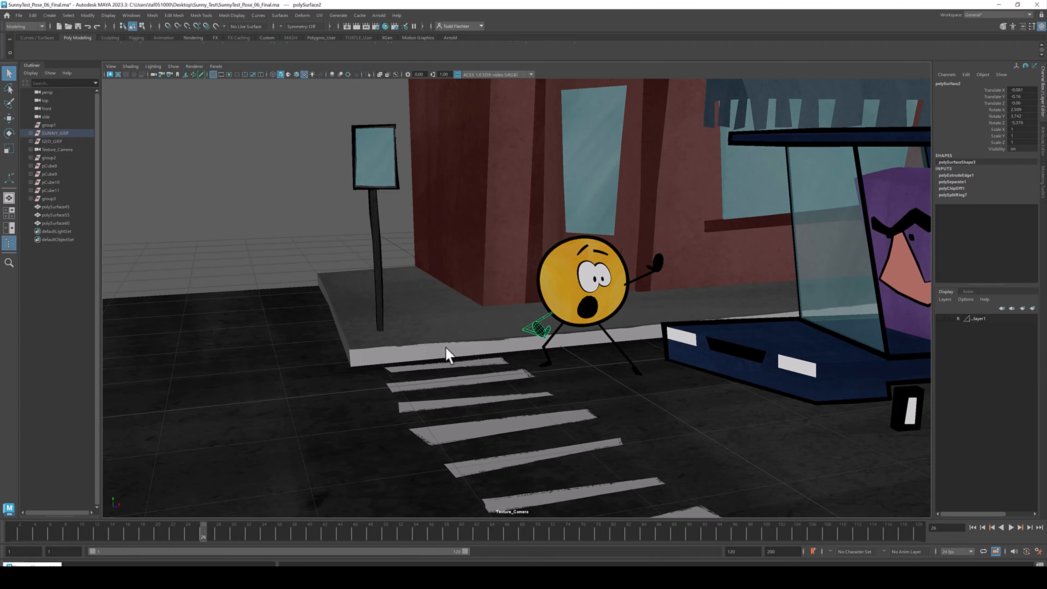
alt+drag(523, 393, 553, 403)
- Select the crosswalk stripes mesh, activate the Move tool and view it in wireframe and shaded modes
click(538, 391)
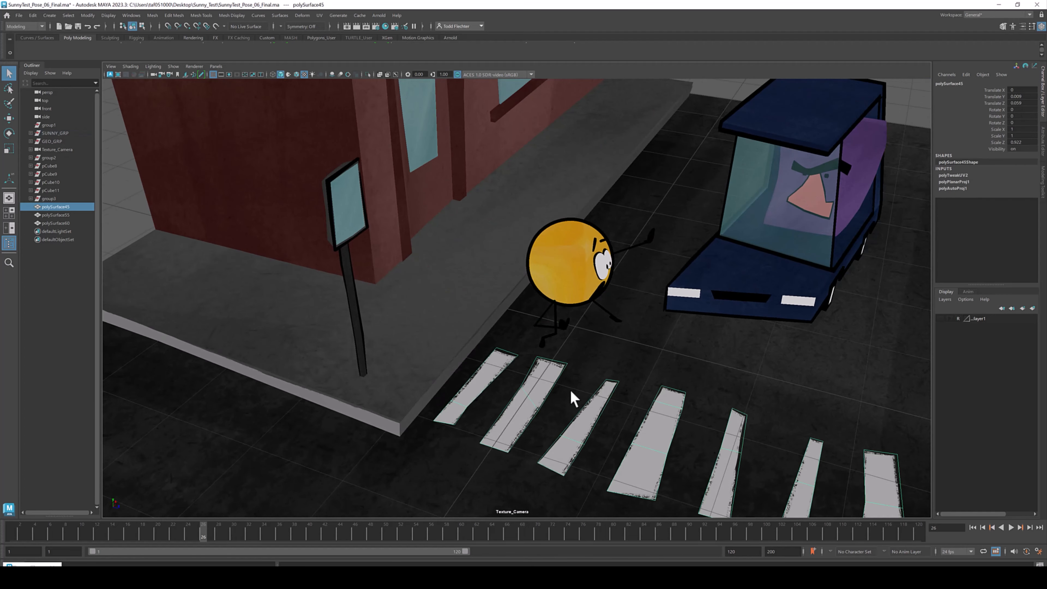
scroll(616, 357, down, 3)
alt+middle_drag(618, 363, 610, 375)
key(w)
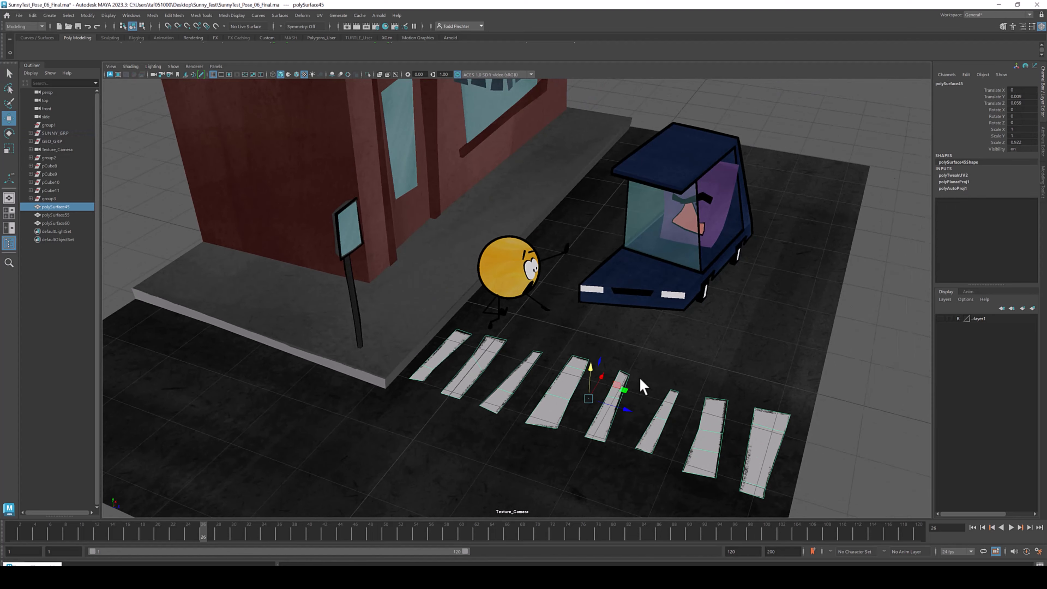
alt+drag(641, 380, 629, 378)
alt+drag(647, 298, 465, 305)
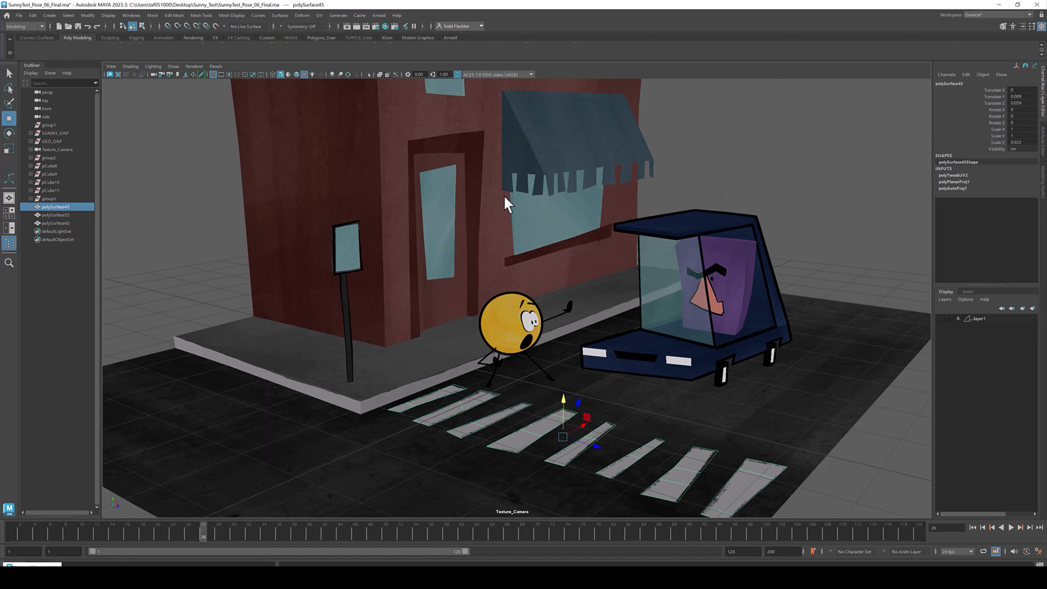
alt+drag(551, 375, 497, 409)
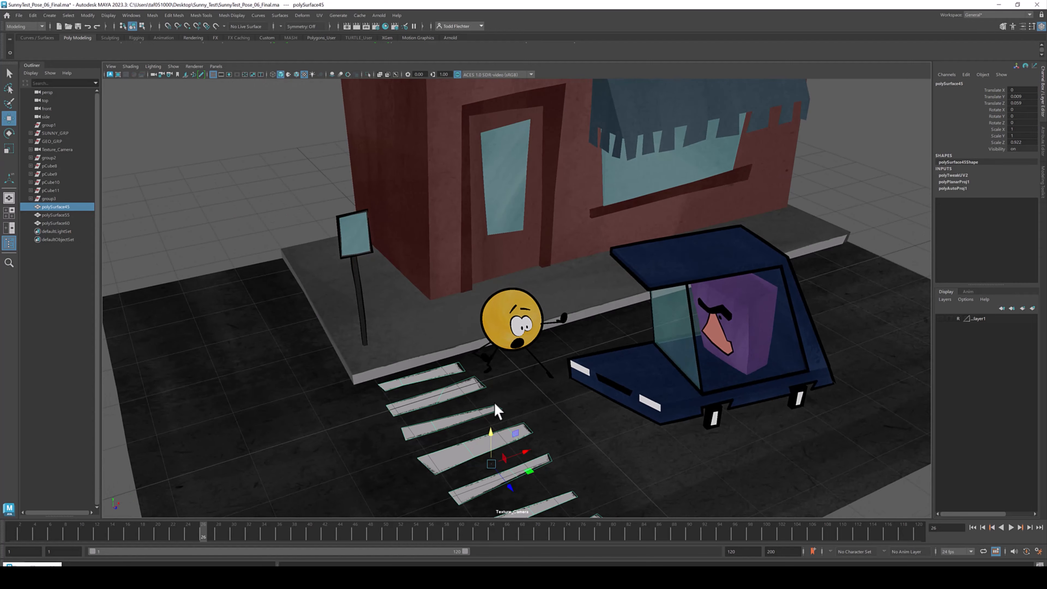
alt+middle_drag(497, 409, 470, 282)
alt+right_drag(471, 282, 583, 306)
alt+drag(582, 306, 591, 302)
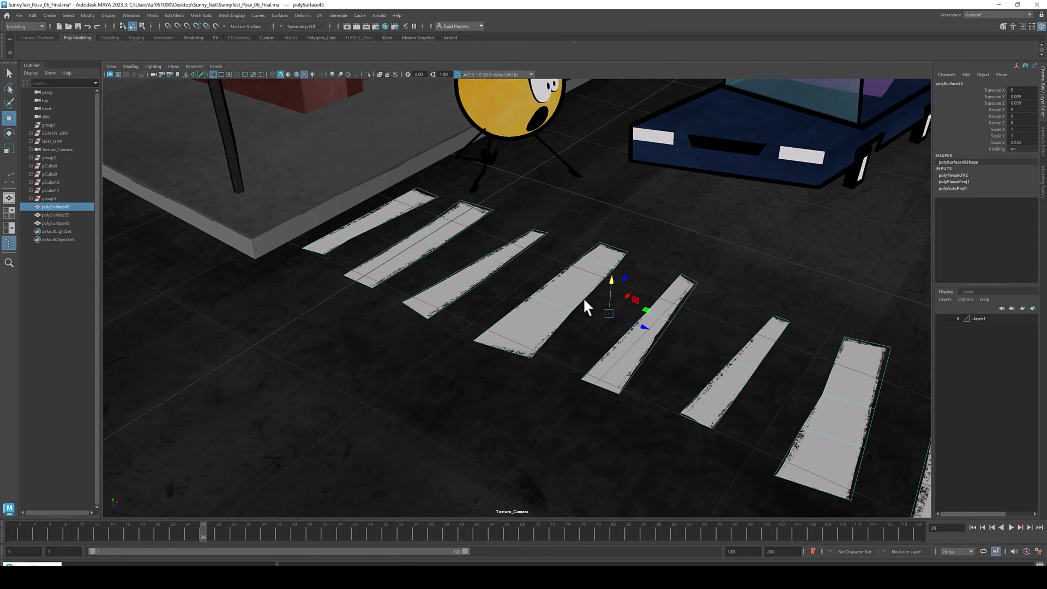
key(4)
key(5)
- Try dragging the crosswalk stripes, then undo the move
mouse_move(568, 294)
alt+mouse_down()
mouse_move(643, 297)
mouse_move(598, 283)
alt+mouse_up()
alt+middle_drag(597, 276, 608, 334)
alt+drag(608, 334, 581, 251)
key(ctrl+z)
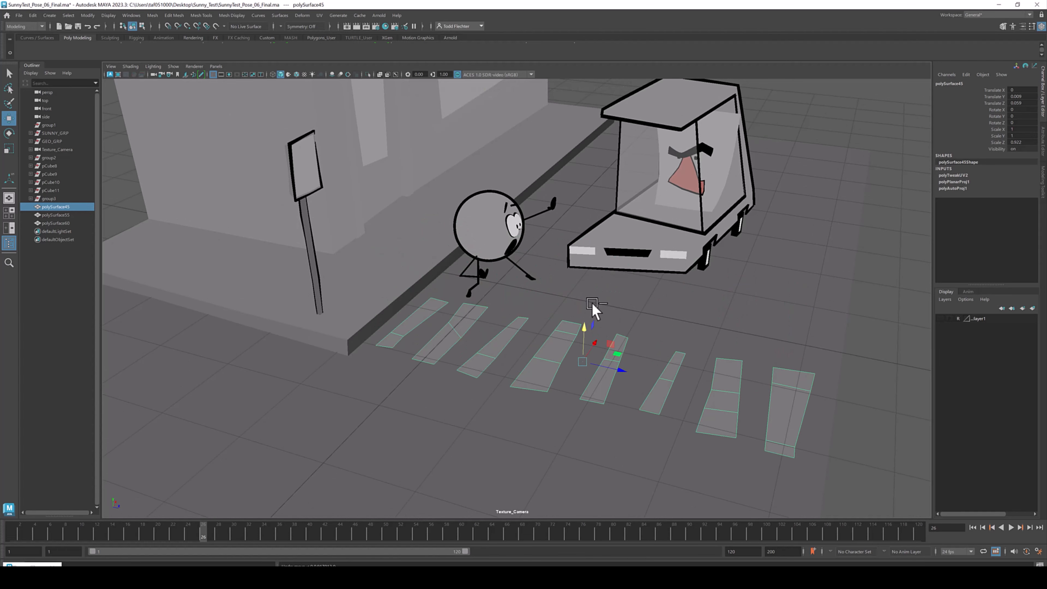
- Check the crosswalk's placement in the four-view layout, then return to the textured perspective view
mouse_move(610, 293)
alt+mouse_down()
mouse_move(519, 298)
mouse_move(623, 307)
alt+mouse_up()
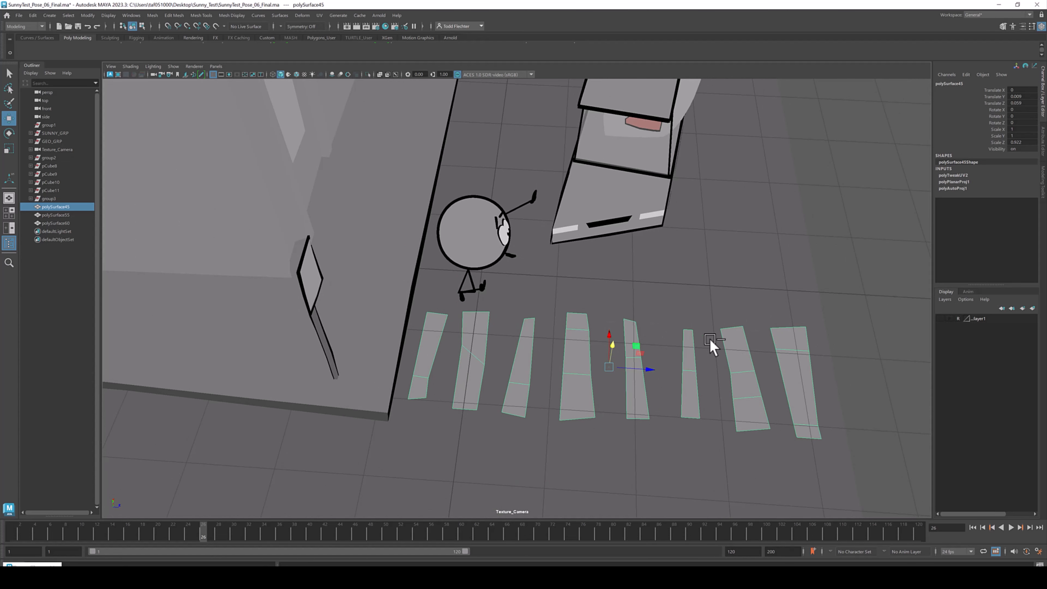
alt+middle_drag(795, 341, 776, 336)
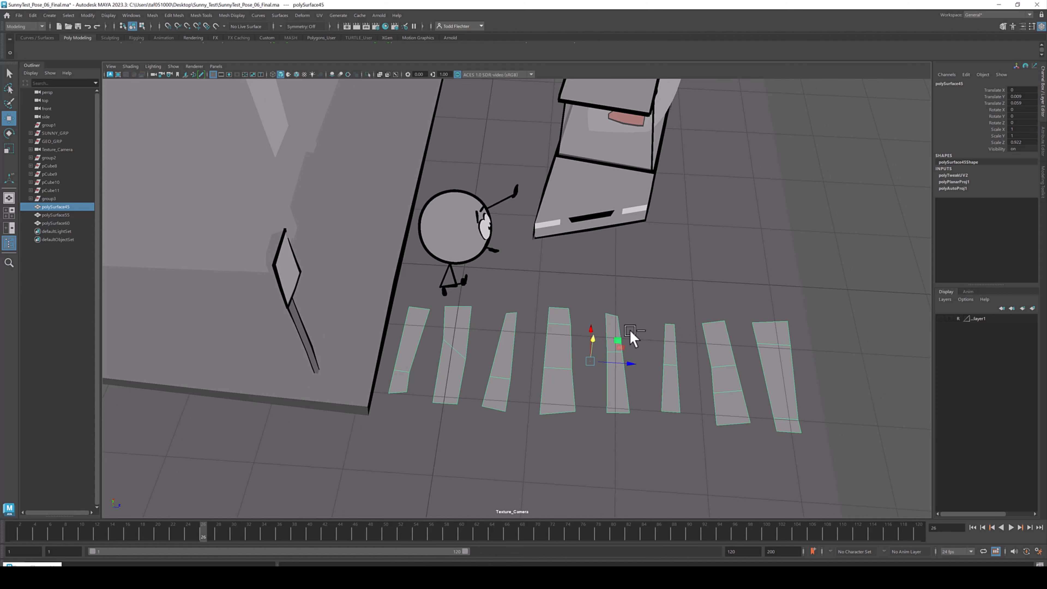
alt+drag(627, 339, 633, 340)
key(space)
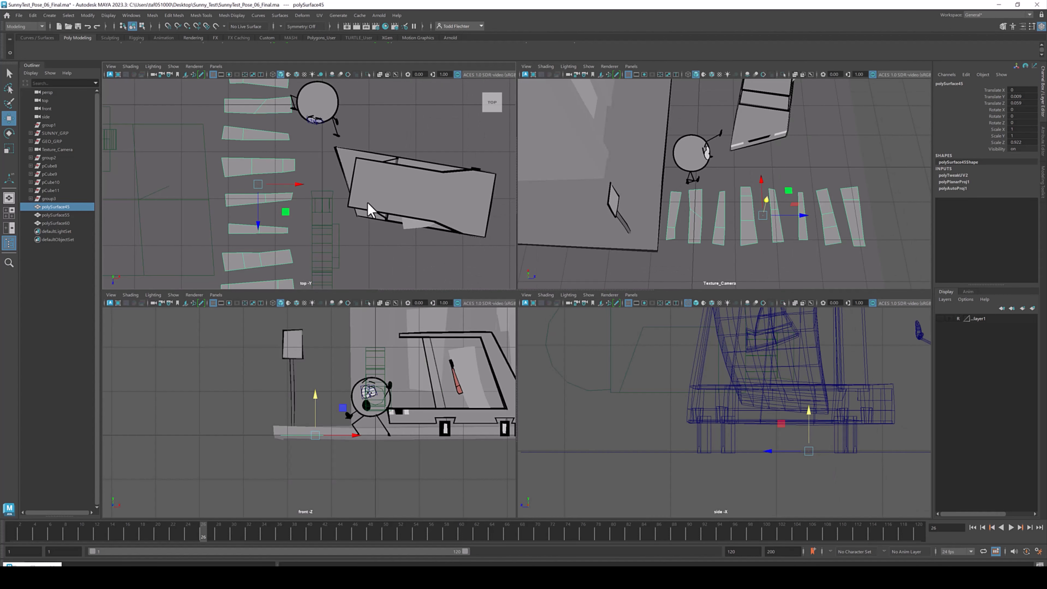
scroll(379, 229, down, 5)
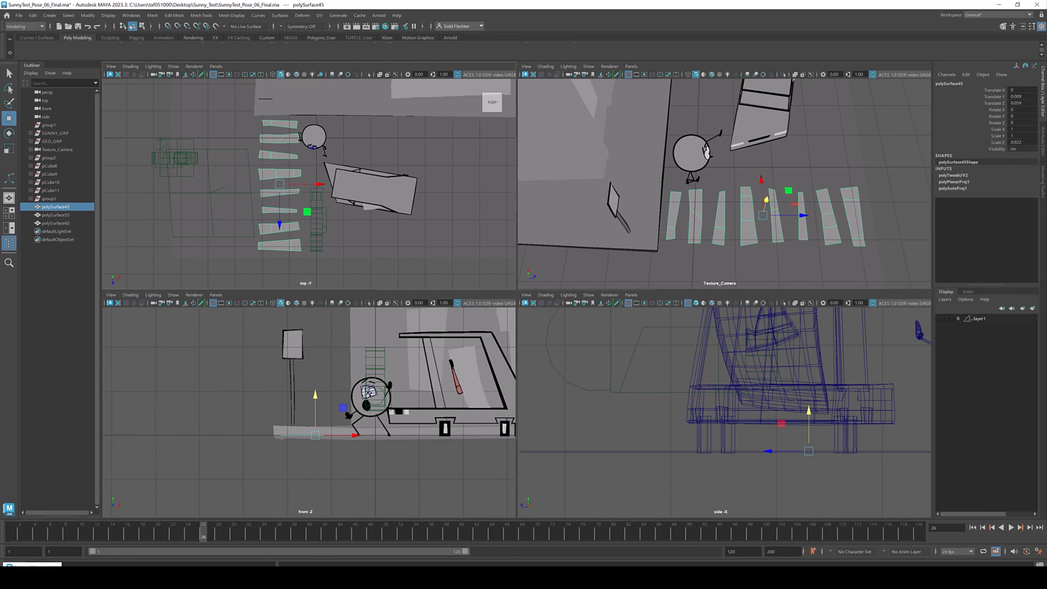
key(space)
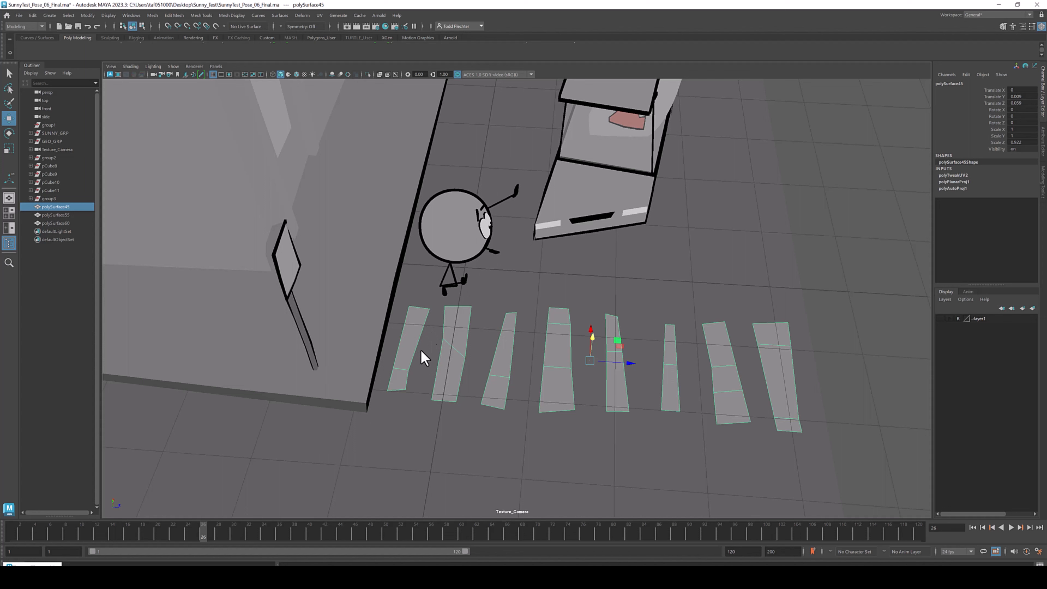
key(6)
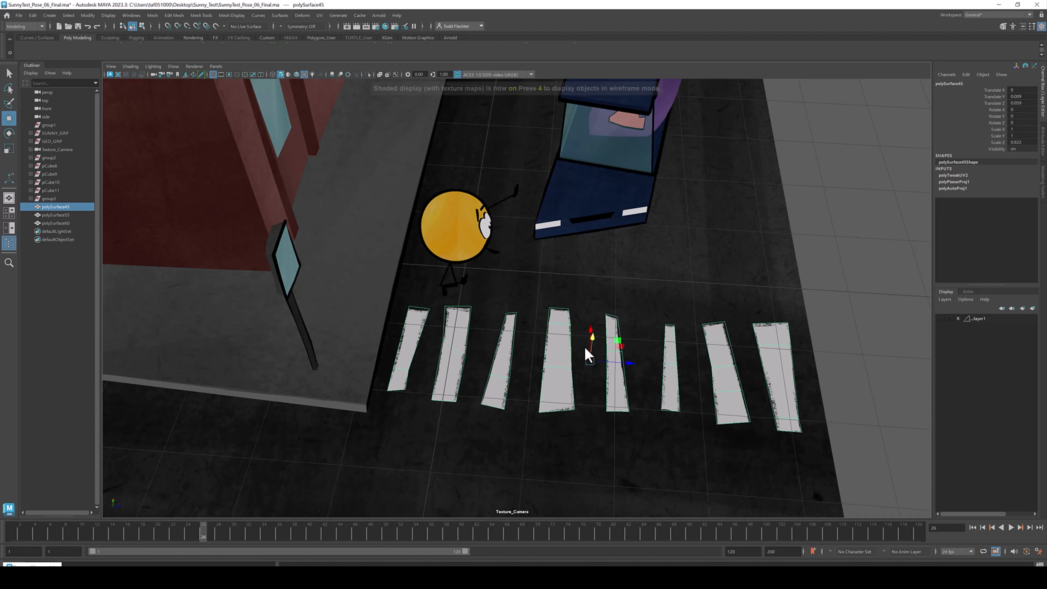
- Move the crosswalk stripes about 0.4 units along X and rotate them about 5° around Y
mouse_move(609, 362)
mouse_down()
mouse_move(639, 369)
mouse_move(624, 362)
mouse_up()
alt+drag(643, 365, 523, 357)
key(e)
key(w)
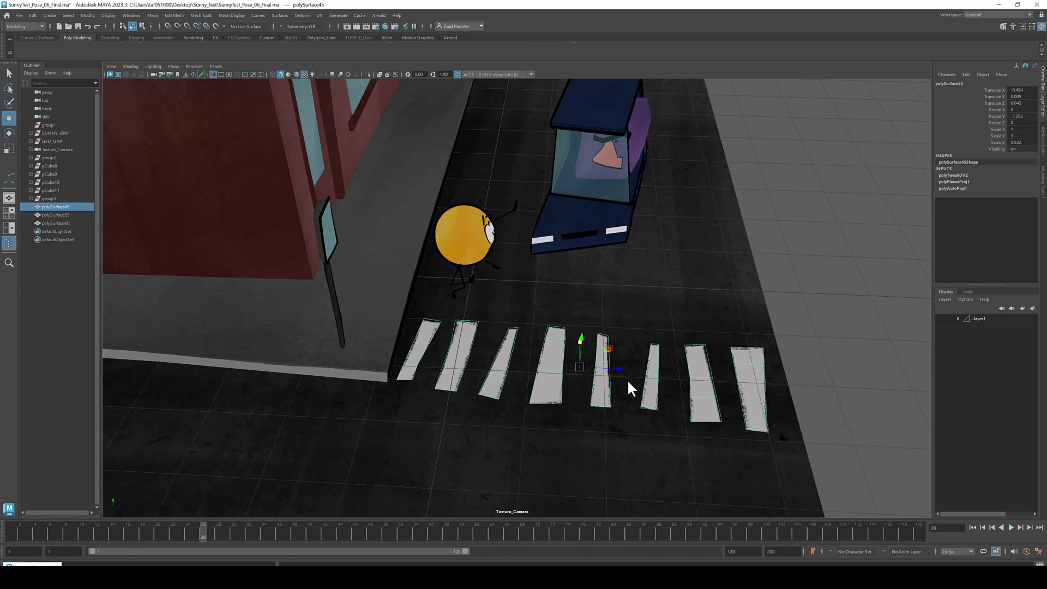
- Try scaling the crosswalk stripes, undo the scale, deselect and orbit out to view the whole scene
key(r)
drag(619, 369, 643, 398)
key(ctrl+z)
click(696, 374)
alt+drag(697, 374, 488, 307)
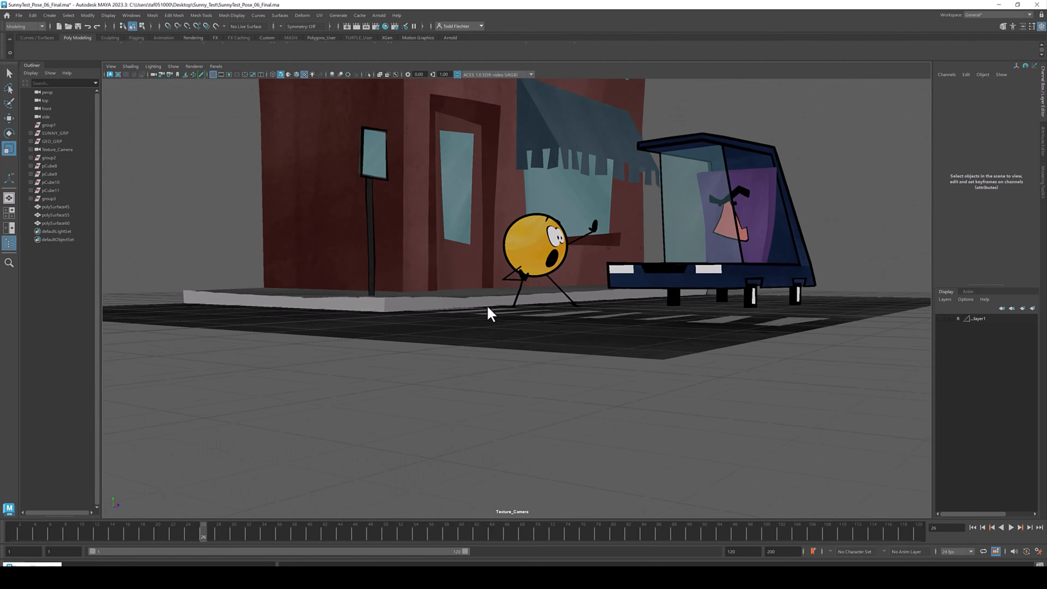
- Inspect the crosswalk stripes up close where they meet the sidewalk, reselecting the stripes
alt+right_drag(488, 309, 853, 451)
click(704, 421)
alt+drag(704, 421, 710, 408)
alt+right_drag(661, 360, 767, 371)
alt+drag(767, 371, 629, 349)
alt+right_drag(629, 350, 794, 405)
alt+drag(793, 405, 754, 352)
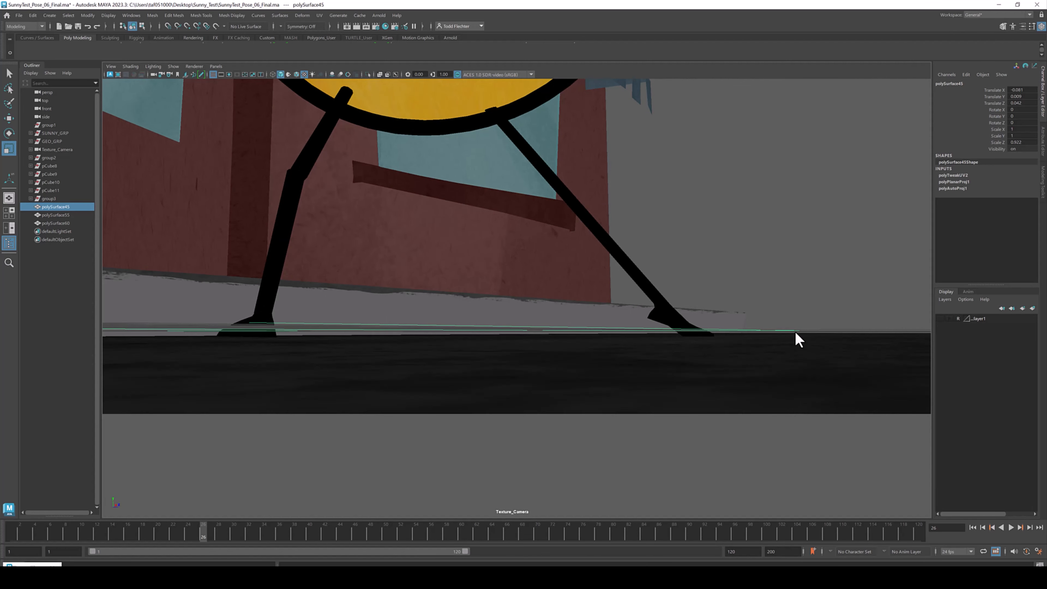
alt+drag(801, 329, 579, 329)
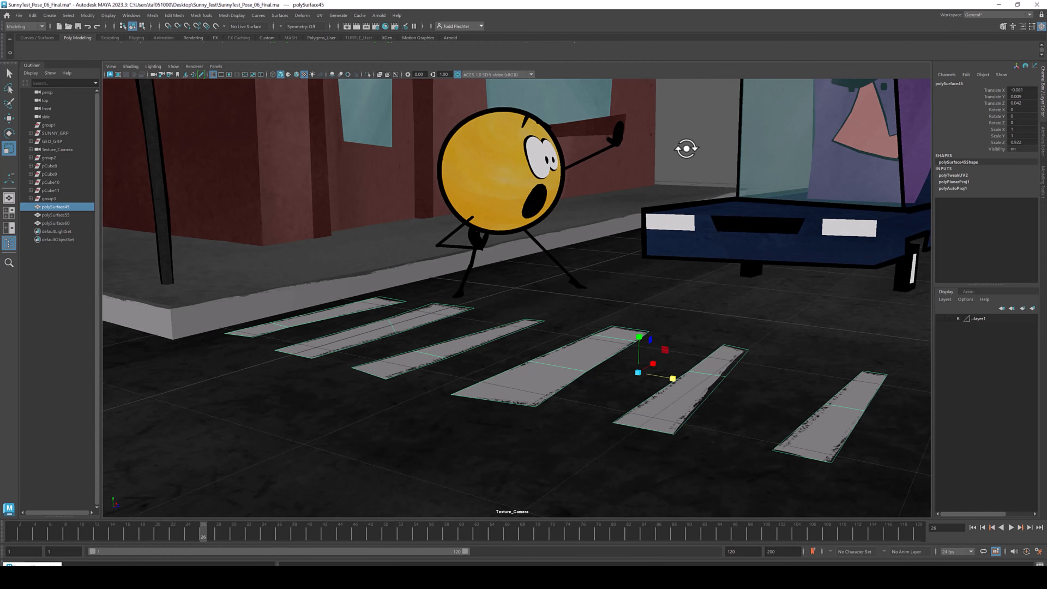
click(686, 148)
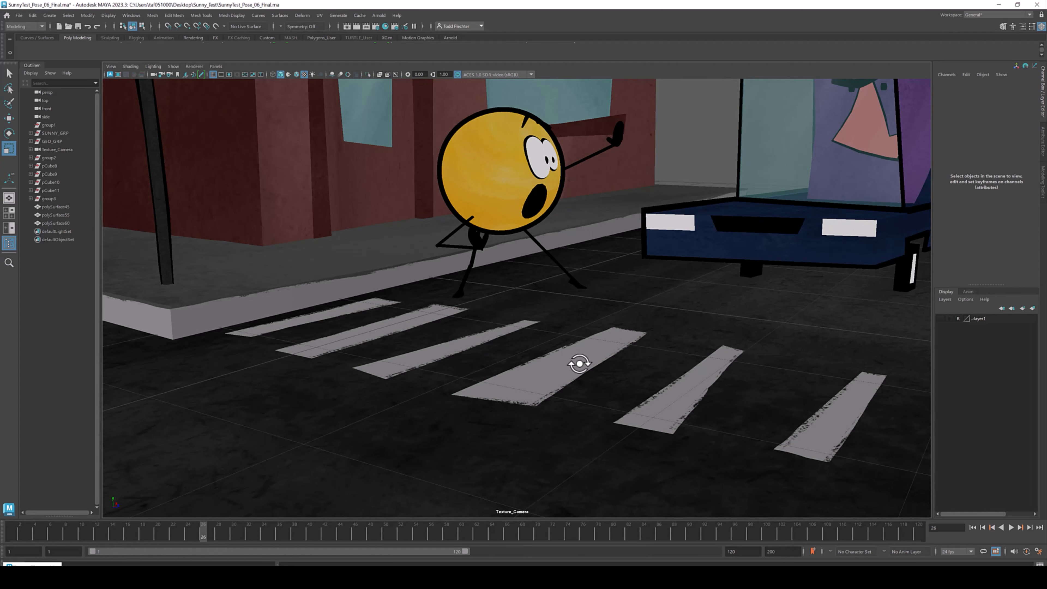
alt+drag(600, 357, 574, 323)
click(578, 330)
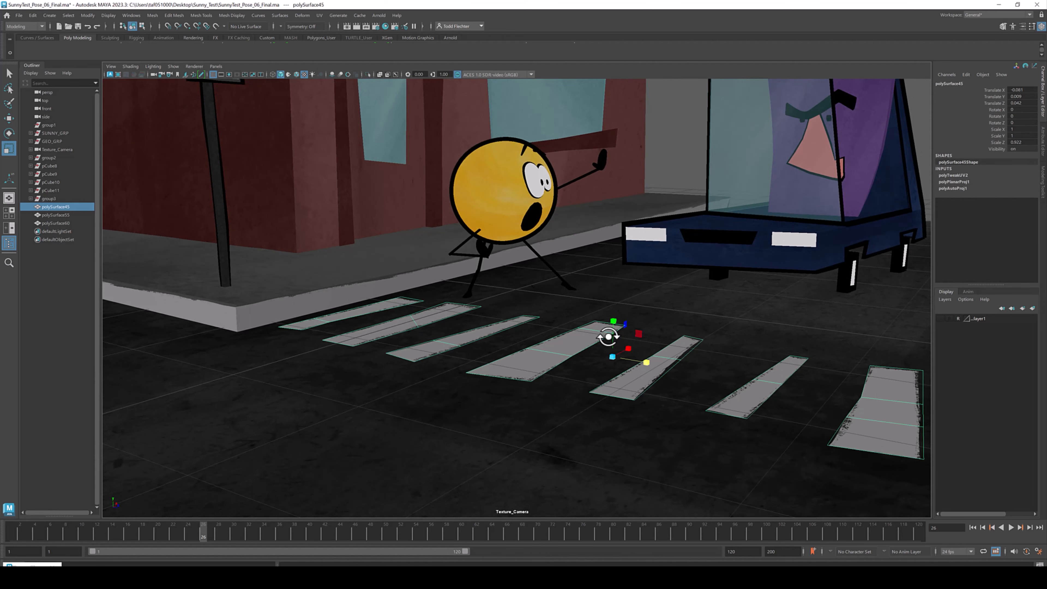
- Examine the sidewalk curb in untextured shading, isolating it on its own and then showing all objects again
alt+drag(646, 307, 593, 308)
alt+middle_drag(322, 293, 617, 323)
alt+drag(616, 322, 484, 344)
alt+right_drag(484, 343, 680, 423)
alt+middle_drag(680, 423, 552, 336)
mouse_move(552, 336)
alt+mouse_down()
mouse_move(505, 325)
mouse_move(578, 320)
alt+mouse_up()
click(518, 335)
key(5)
alt+middle_drag(676, 285, 619, 288)
click(652, 274)
mouse_move(652, 274)
alt+mouse_down()
mouse_move(689, 274)
mouse_move(648, 268)
alt+mouse_up()
key(alt+h)
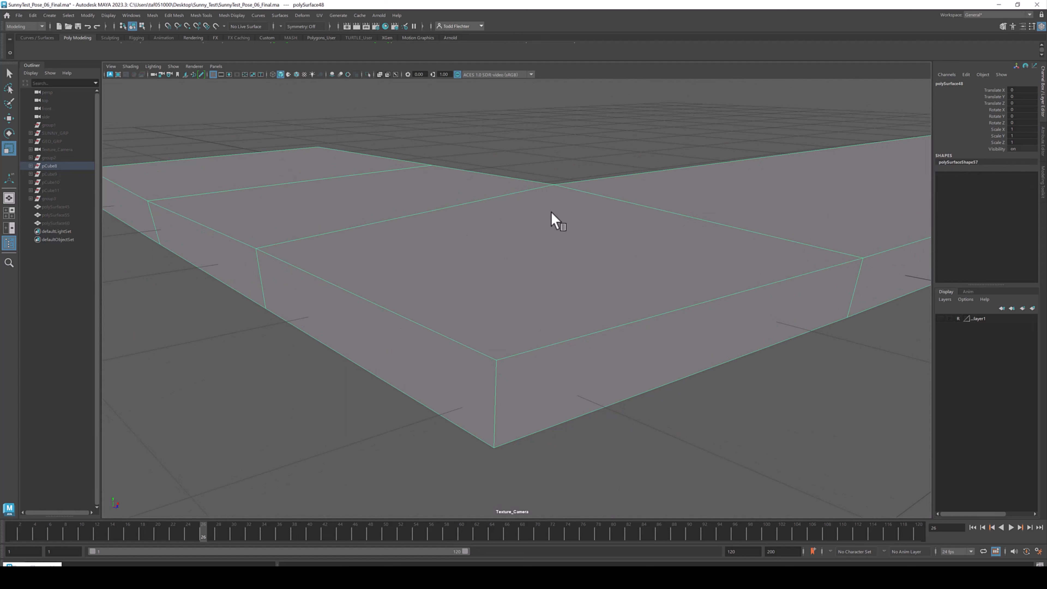
key(ctrl+shift+h)
alt+drag(490, 236, 487, 234)
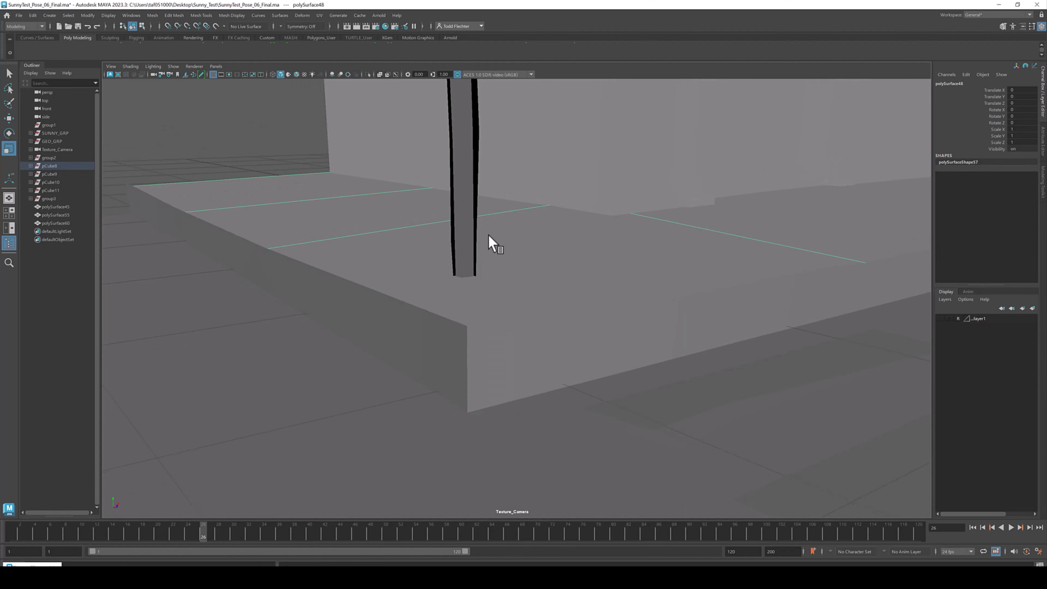
- Inspect the textured sidewalk edge from several angles close to the ground
key(6)
alt+drag(521, 318, 674, 300)
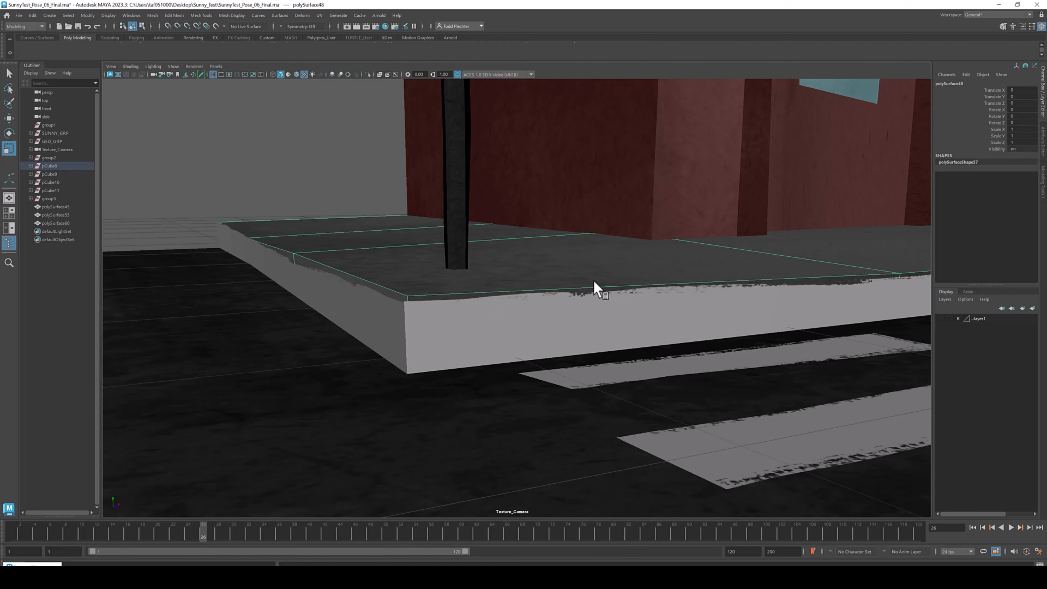
alt+drag(594, 281, 578, 284)
alt+right_drag(578, 283, 533, 301)
alt+drag(532, 301, 490, 285)
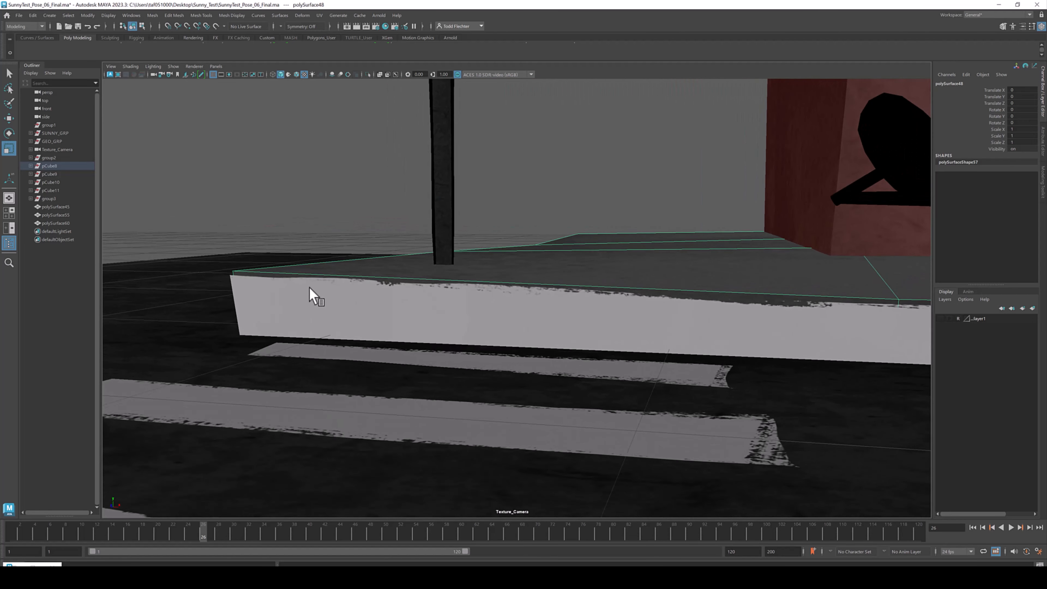
alt+middle_drag(328, 285, 346, 297)
alt+right_drag(345, 297, 521, 355)
alt+drag(521, 355, 601, 297)
alt+right_drag(601, 297, 686, 330)
alt+drag(685, 330, 500, 259)
alt+right_drag(500, 259, 597, 294)
alt+drag(598, 294, 535, 308)
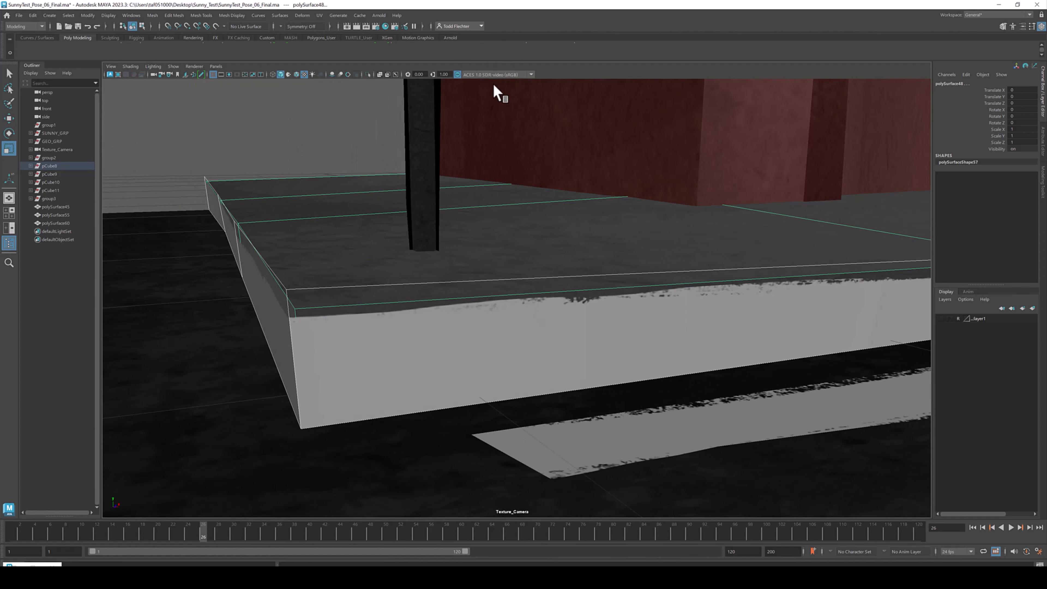
- Render the sidewalk close-up from the camera twice, enlarging the render window, then close it
click(356, 26)
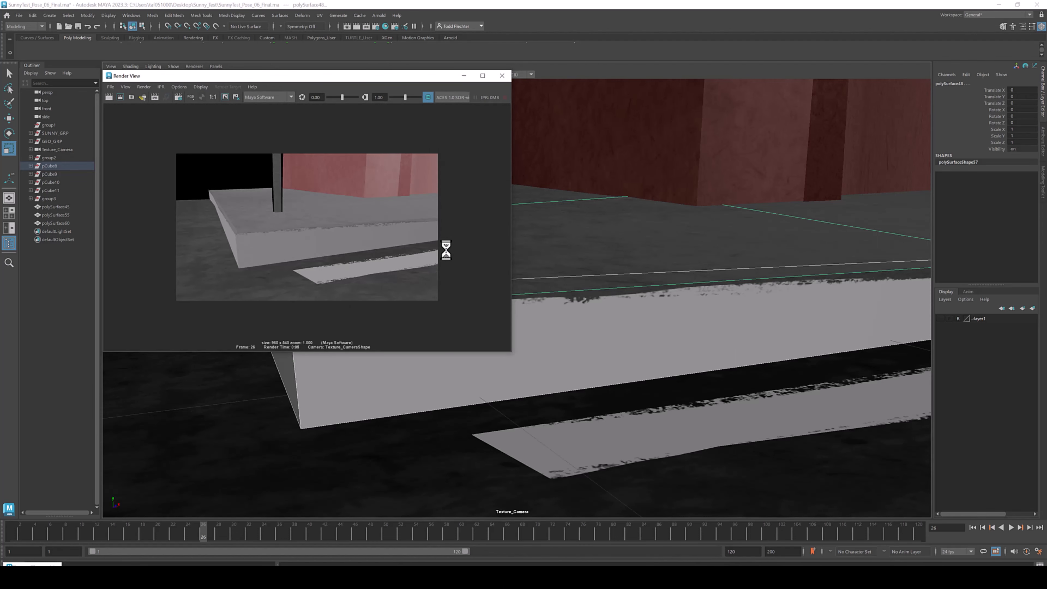
drag(511, 352, 737, 493)
scroll(460, 321, up, 2)
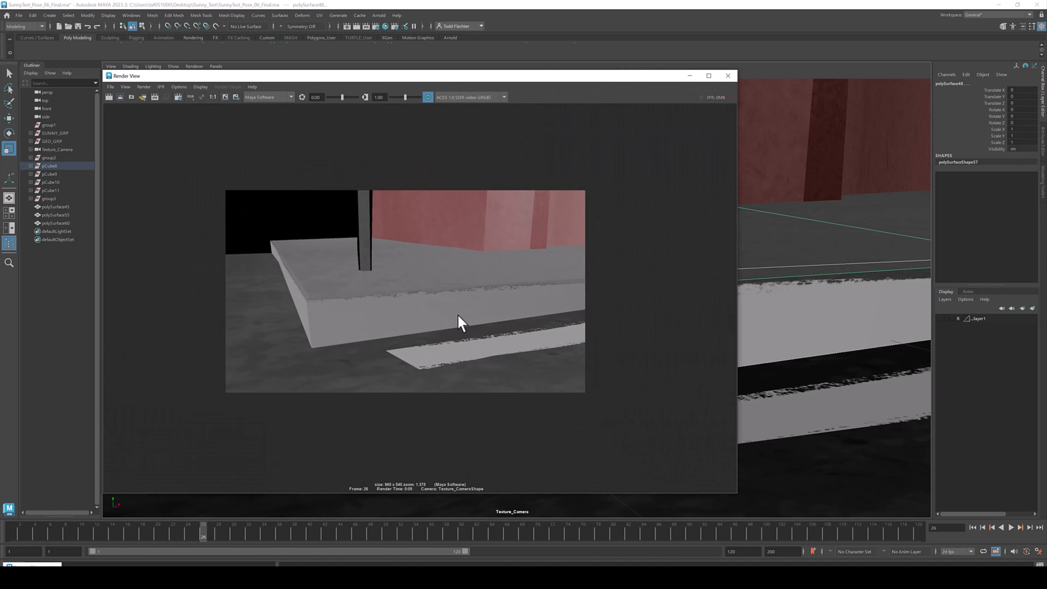
scroll(461, 320, up, 4)
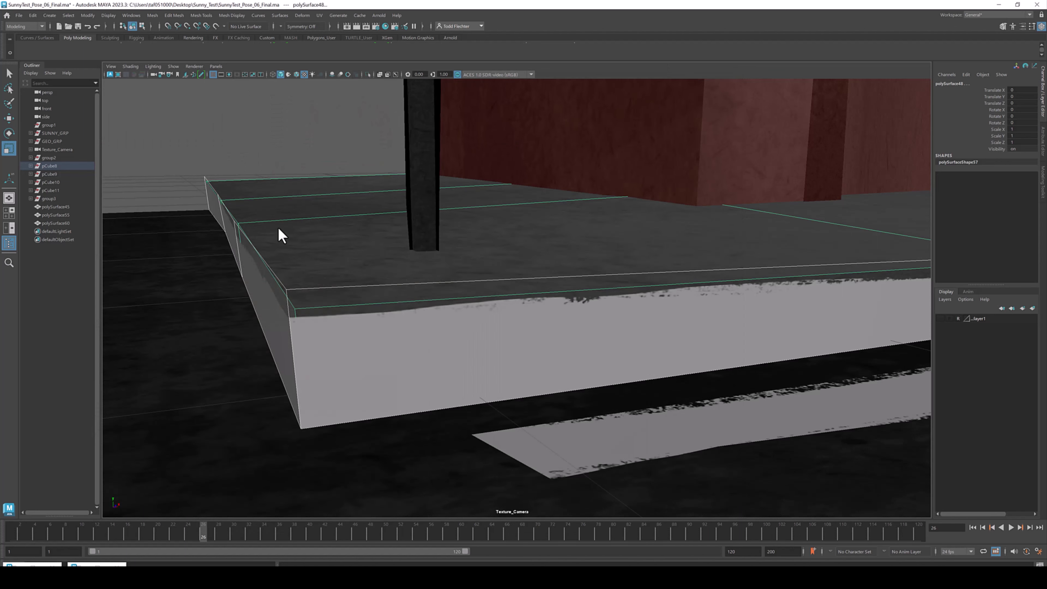
alt+right_drag(544, 277, 519, 276)
alt+drag(519, 276, 617, 263)
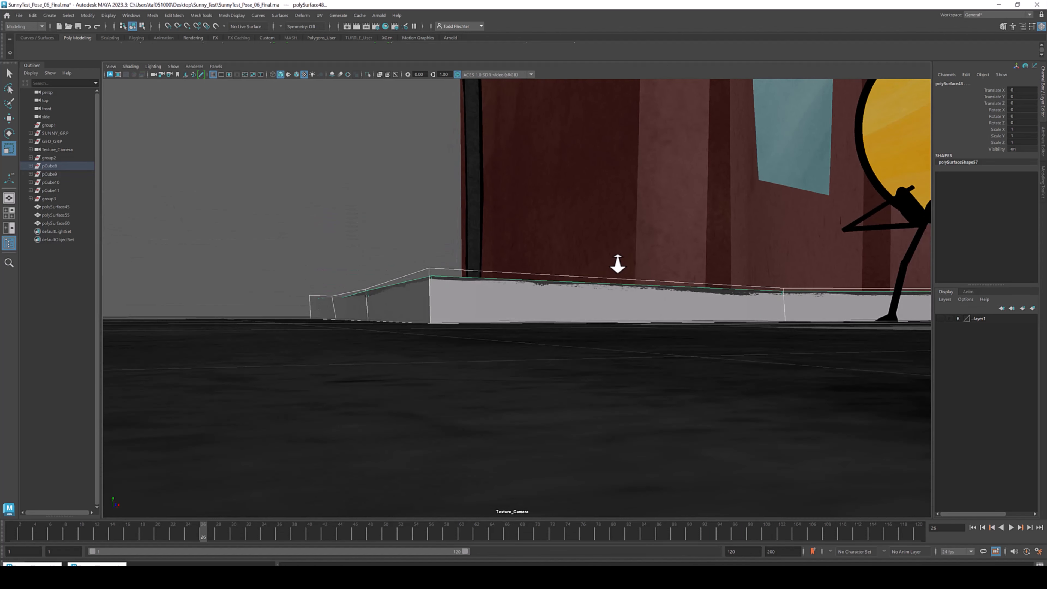
alt+middle_drag(617, 263, 524, 266)
alt+right_drag(524, 266, 546, 280)
alt+drag(546, 280, 655, 276)
alt+middle_drag(655, 275, 598, 269)
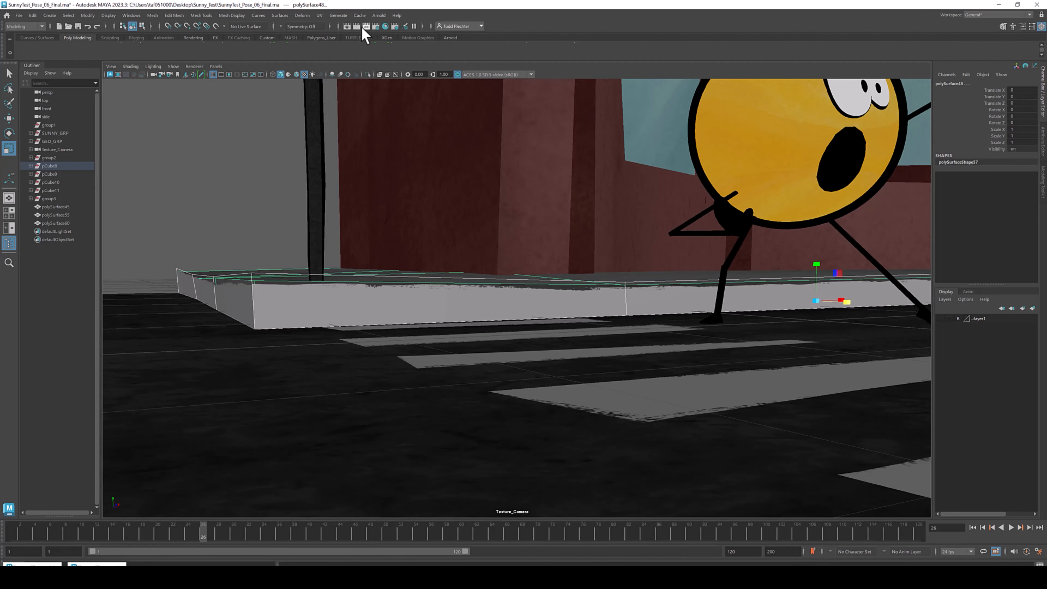
click(364, 27)
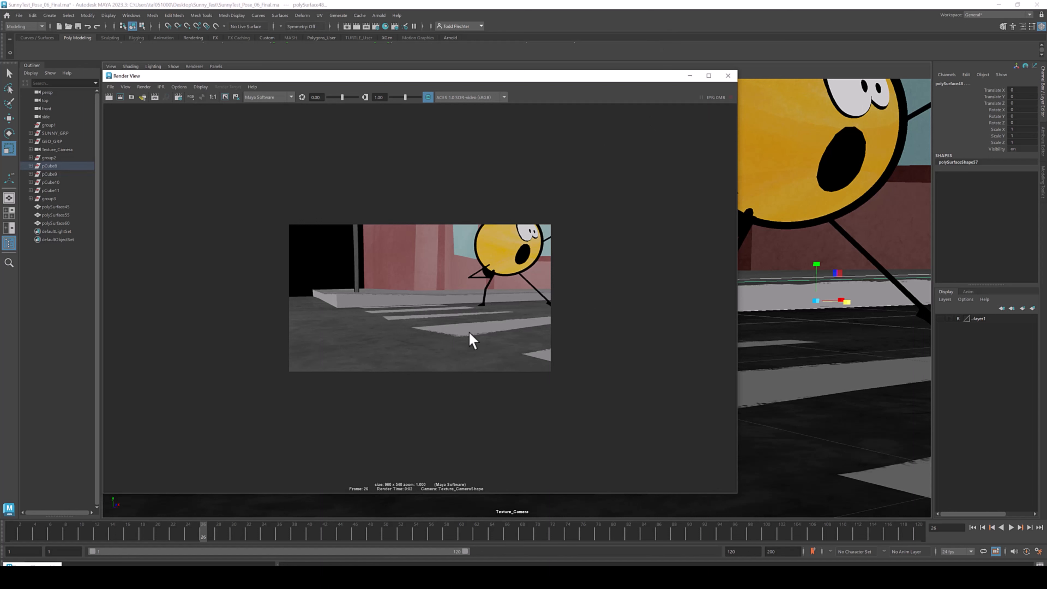
click(690, 76)
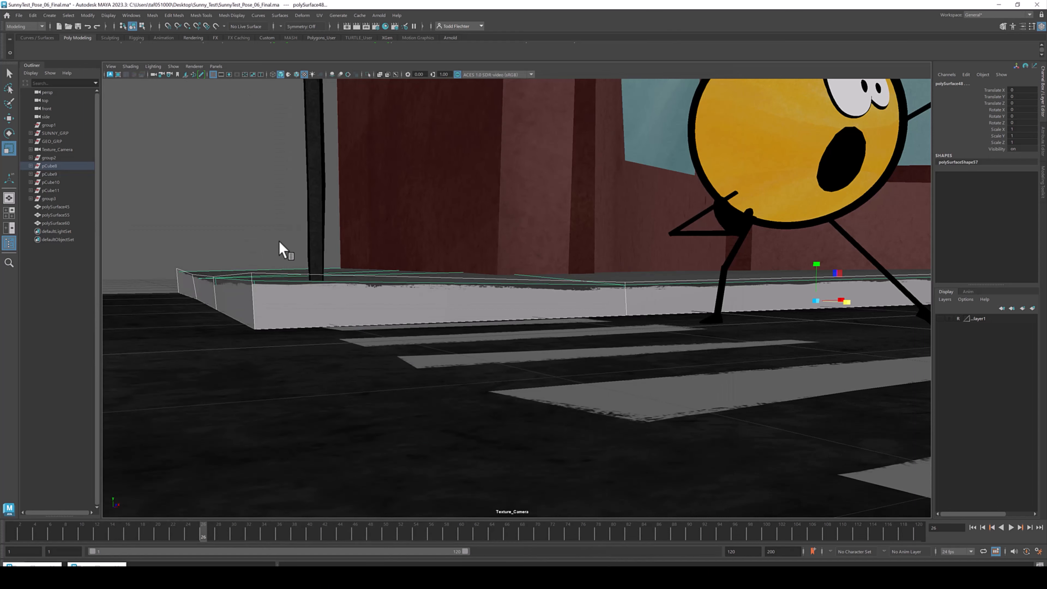
- Examine the sidewalk corner and crosswalk stripes from several low angles, deselecting everything
alt+drag(542, 244, 548, 246)
alt+right_drag(639, 250, 444, 258)
alt+middle_drag(377, 269, 443, 274)
alt+drag(505, 256, 490, 235)
alt+right_drag(392, 285, 507, 298)
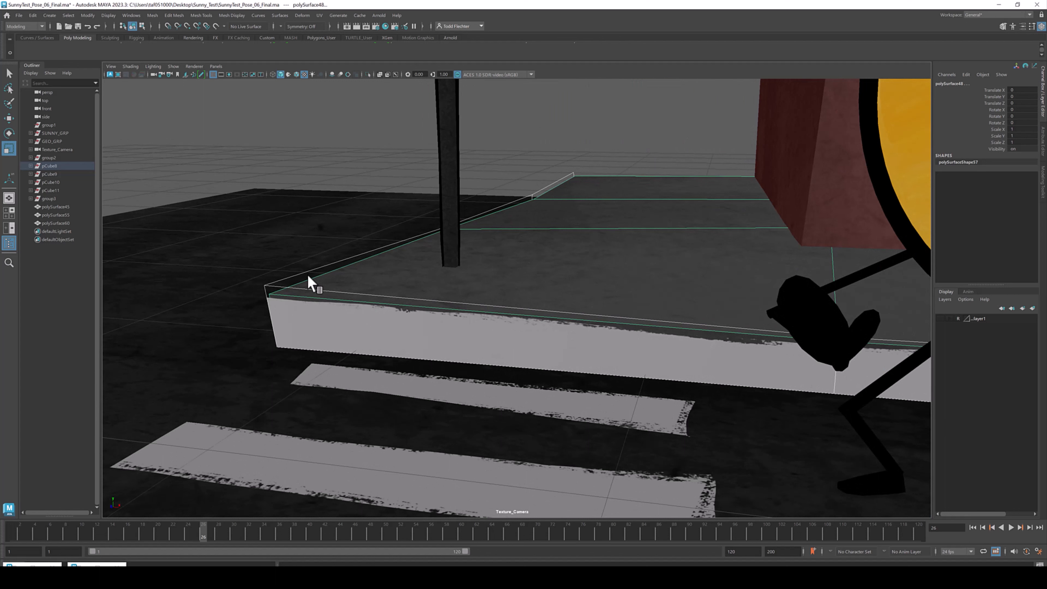
alt+drag(307, 276, 349, 264)
click(389, 123)
alt+drag(314, 228, 364, 309)
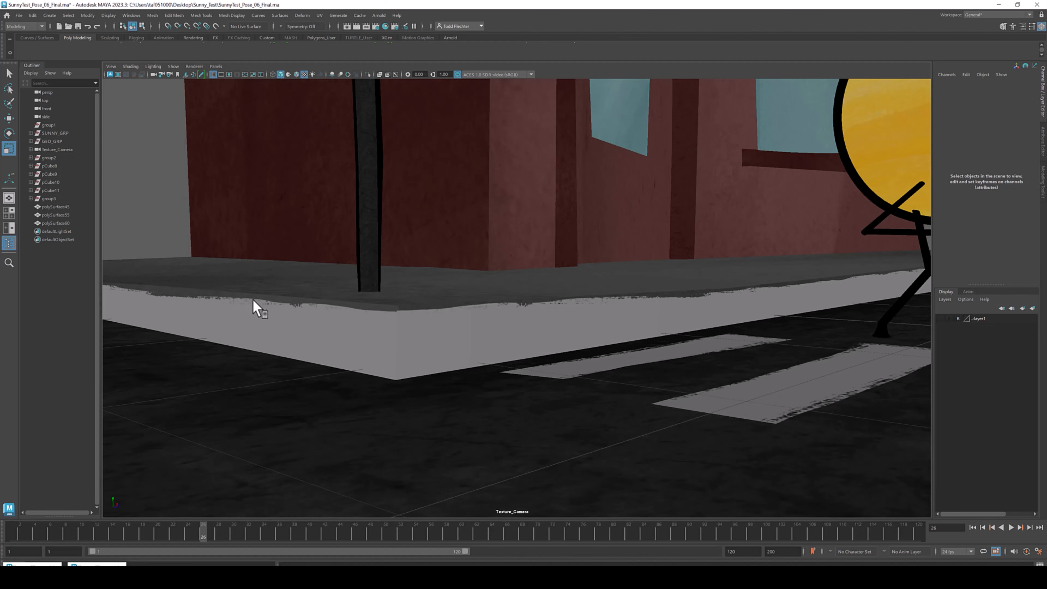
alt+drag(405, 287, 296, 292)
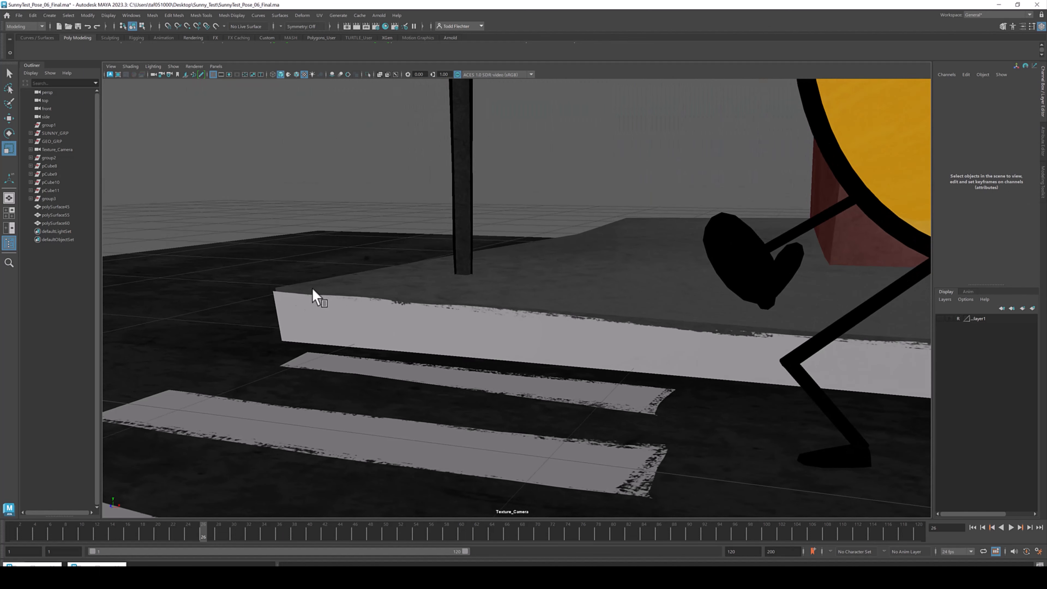
alt+drag(446, 263, 326, 289)
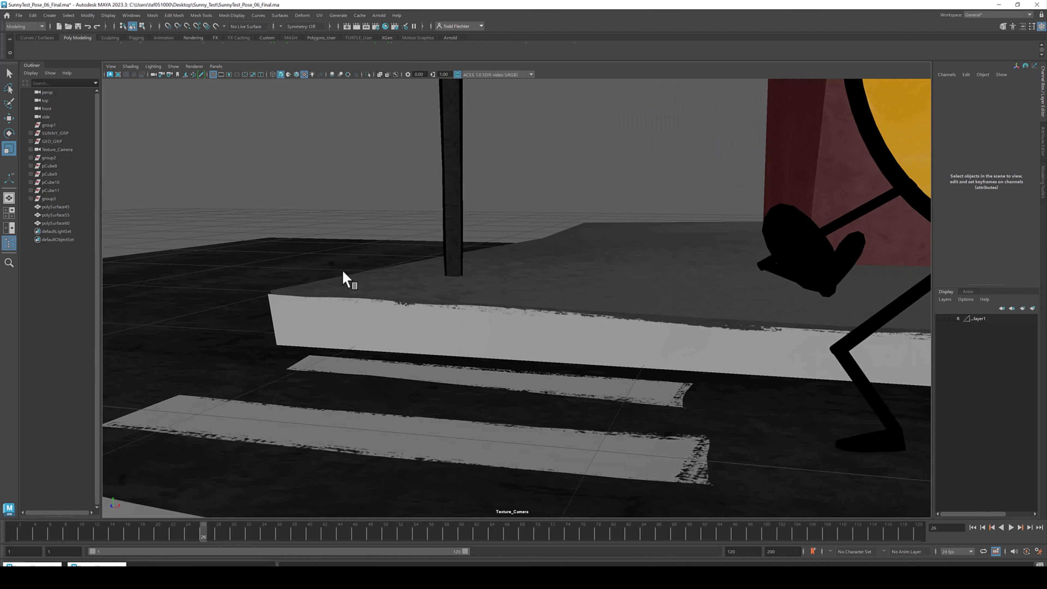
alt+drag(659, 171, 480, 275)
alt+right_drag(479, 273, 349, 208)
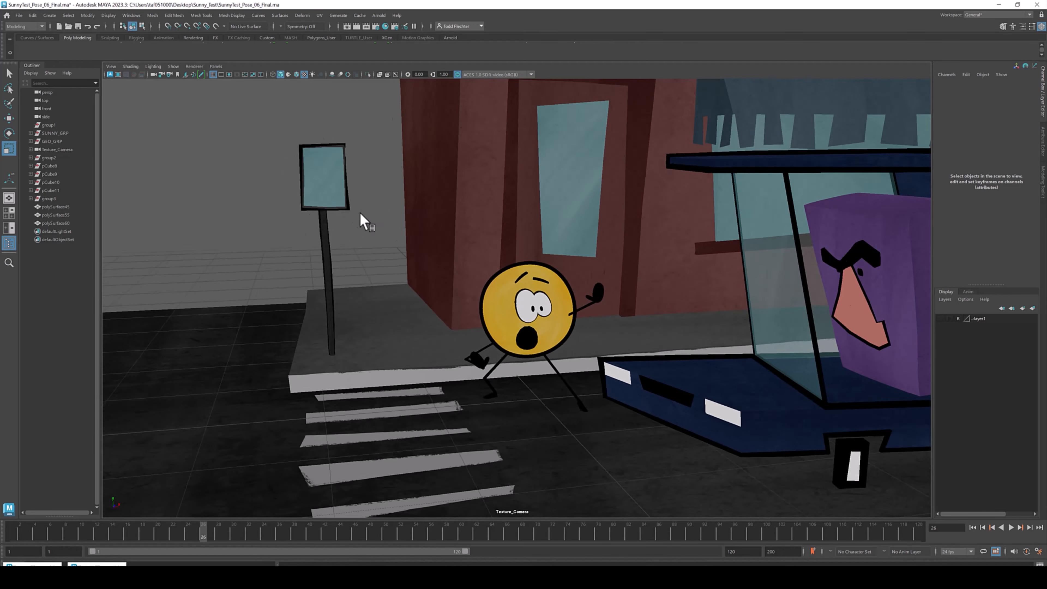
- Select the shop door's window glass and isolate it to inspect its geometry, then exit isolation
alt+middle_drag(349, 209, 475, 254)
alt+right_drag(475, 253, 738, 344)
alt+drag(739, 344, 636, 159)
alt+right_drag(636, 159, 710, 222)
mouse_move(711, 223)
alt+mouse_down()
mouse_move(761, 199)
mouse_move(650, 145)
mouse_move(708, 217)
mouse_move(719, 215)
alt+mouse_up()
click(647, 151)
click(467, 215)
scroll(442, 227, up, 3)
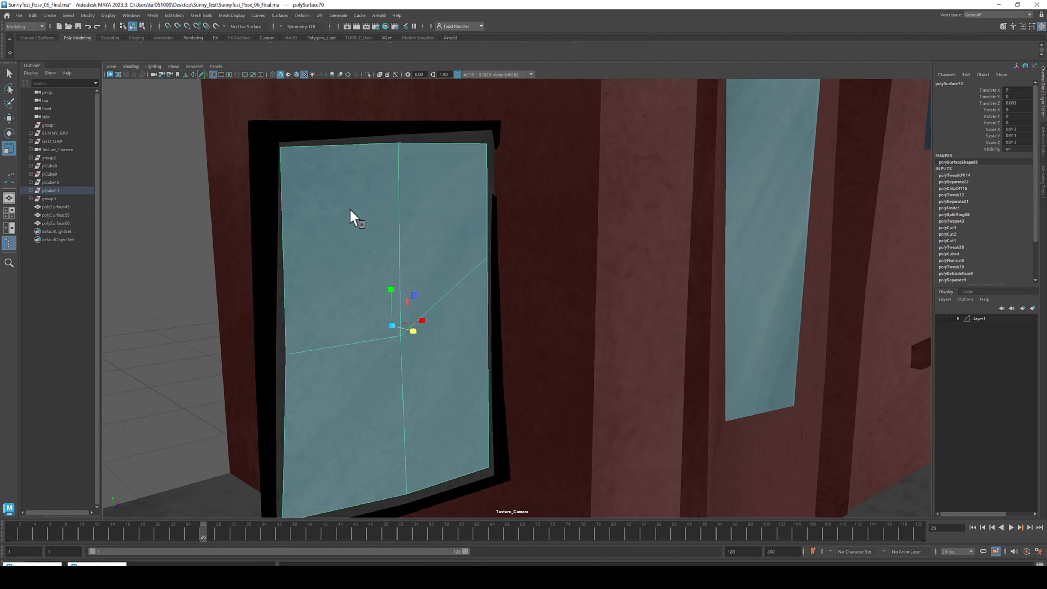
click(469, 140)
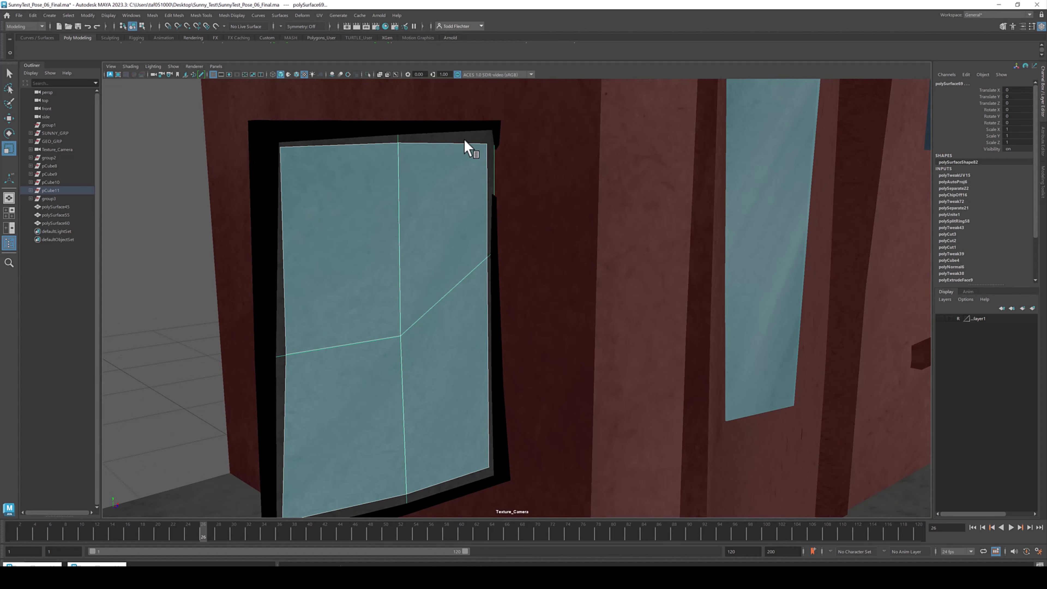
key(ctrl+1)
alt+drag(386, 227, 447, 181)
click(566, 202)
click(412, 240)
alt+drag(612, 231, 550, 226)
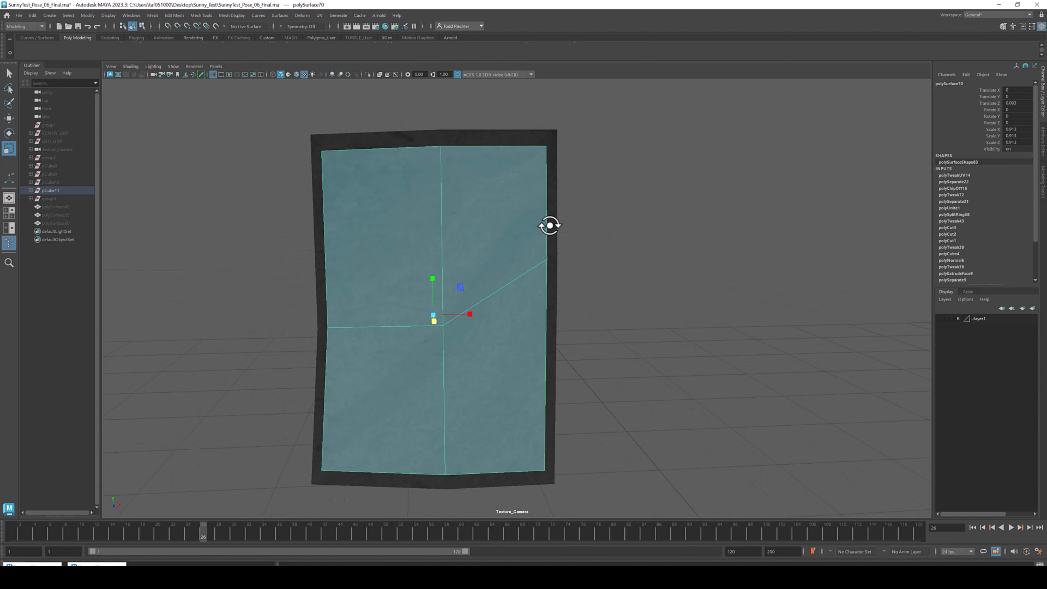
key(ctrl+1)
- Orbit around the window and out to the whole building, selecting the building to check it
alt+right_drag(559, 229, 385, 229)
click(431, 205)
alt+drag(707, 269, 482, 263)
alt+right_drag(427, 258, 396, 228)
alt+middle_drag(396, 228, 430, 250)
click(433, 252)
alt+right_drag(778, 314, 404, 192)
alt+drag(575, 241, 503, 239)
alt+right_drag(502, 239, 542, 234)
alt+drag(542, 234, 486, 227)
alt+right_drag(486, 226, 498, 236)
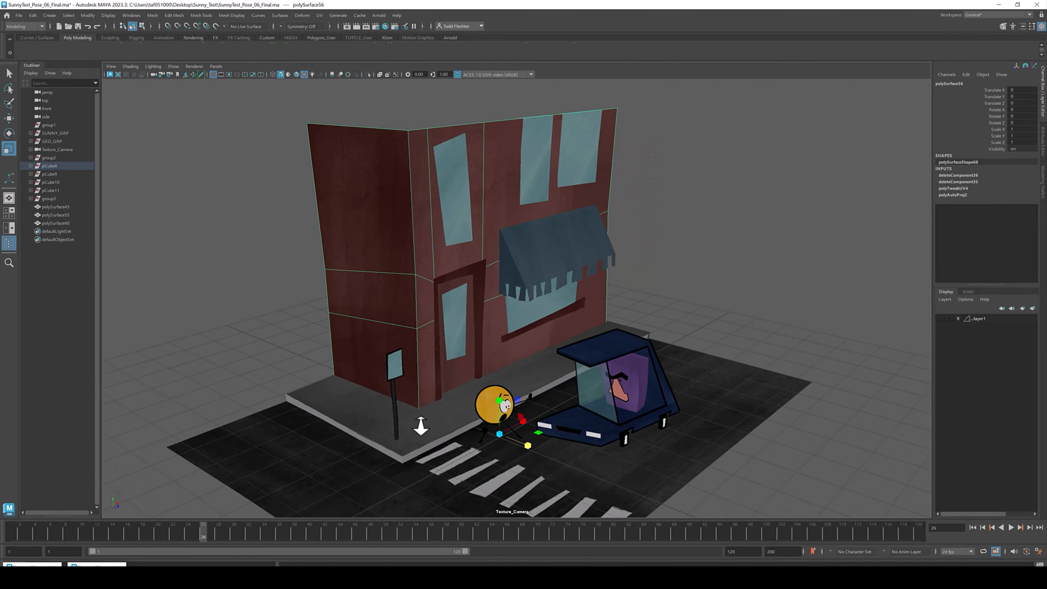
- Select the ledge beneath the shop window and inspect it closely with the Move tool active
alt+drag(394, 308, 369, 292)
alt+right_drag(369, 292, 461, 308)
click(469, 244)
alt+right_drag(394, 260, 478, 307)
alt+drag(478, 307, 337, 291)
alt+drag(333, 226, 692, 307)
alt+right_drag(692, 307, 763, 316)
alt+drag(536, 171, 576, 180)
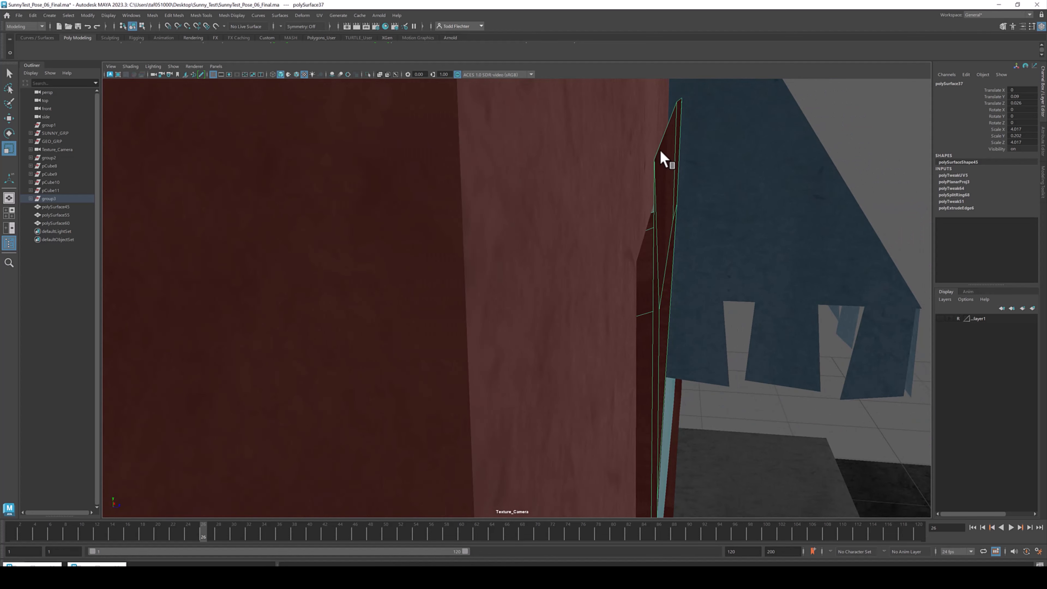
alt+drag(692, 181, 563, 239)
key(w)
alt+drag(636, 381, 555, 425)
drag(570, 496, 570, 497)
alt+right_drag(690, 320, 650, 300)
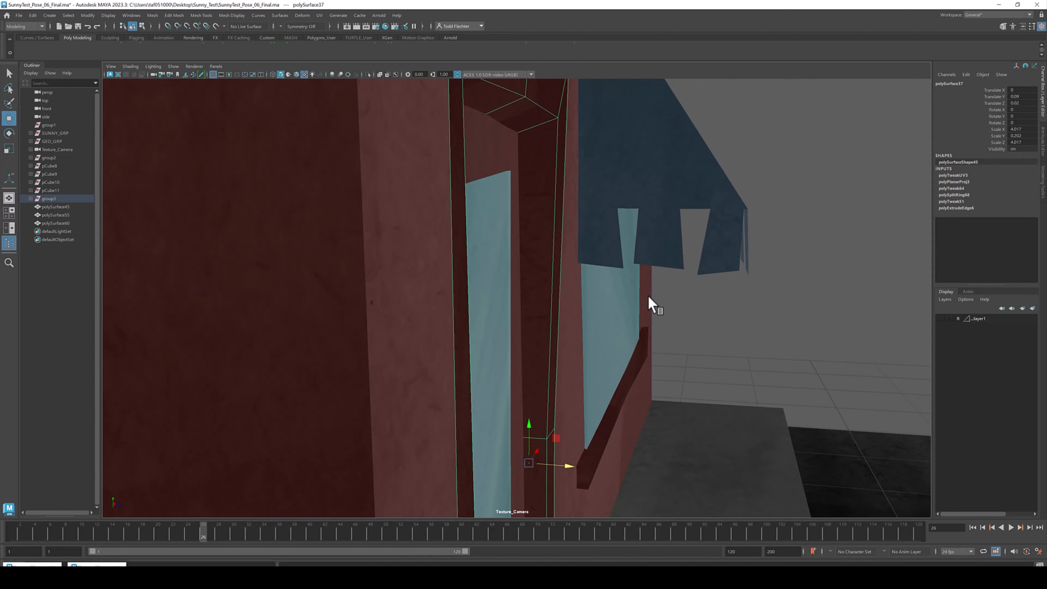
alt+right_drag(800, 308, 734, 300)
click(734, 300)
alt+drag(680, 286, 444, 263)
alt+middle_drag(505, 369, 560, 191)
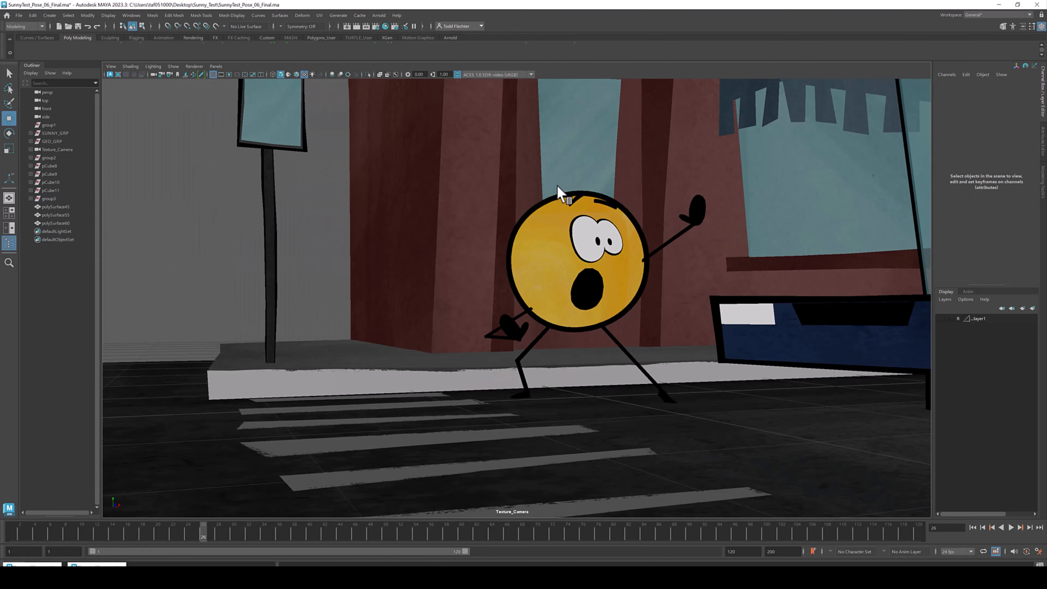
- Select the shop awning, isolate it to inspect its geometry, then return to viewing the building facade
alt+middle_drag(461, 242, 437, 447)
alt+drag(742, 205, 502, 213)
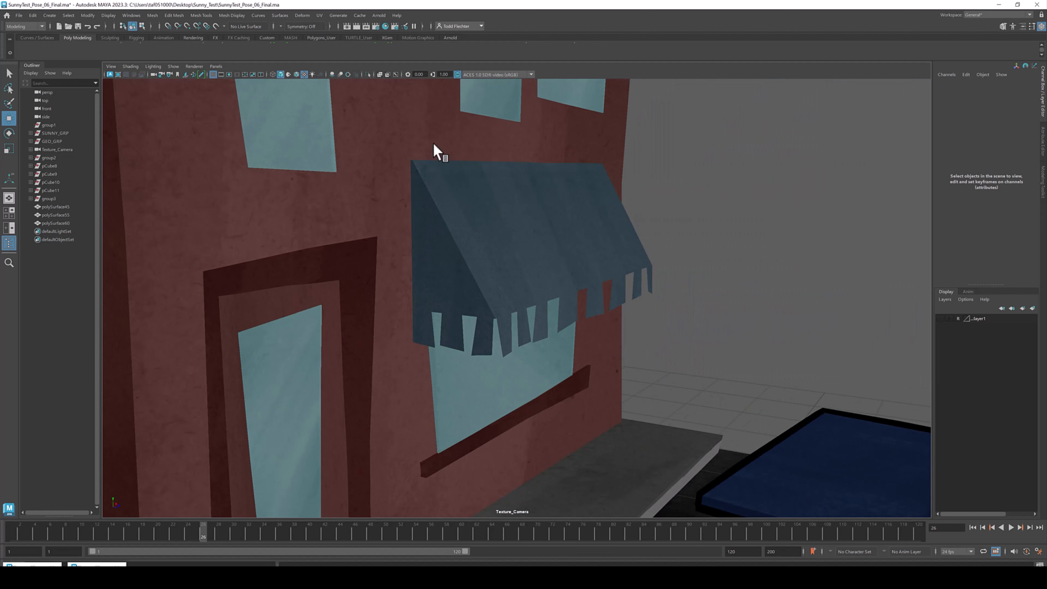
alt+middle_drag(433, 144, 507, 198)
click(474, 241)
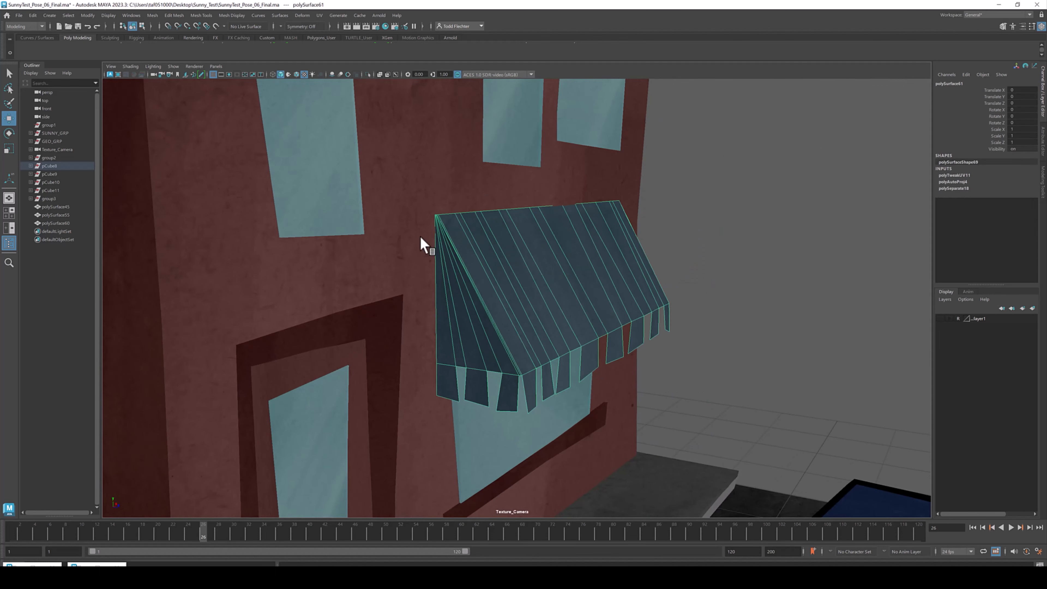
alt+right_drag(418, 236, 657, 325)
alt+middle_drag(505, 211, 504, 241)
key(alt+h)
alt+drag(508, 254, 462, 370)
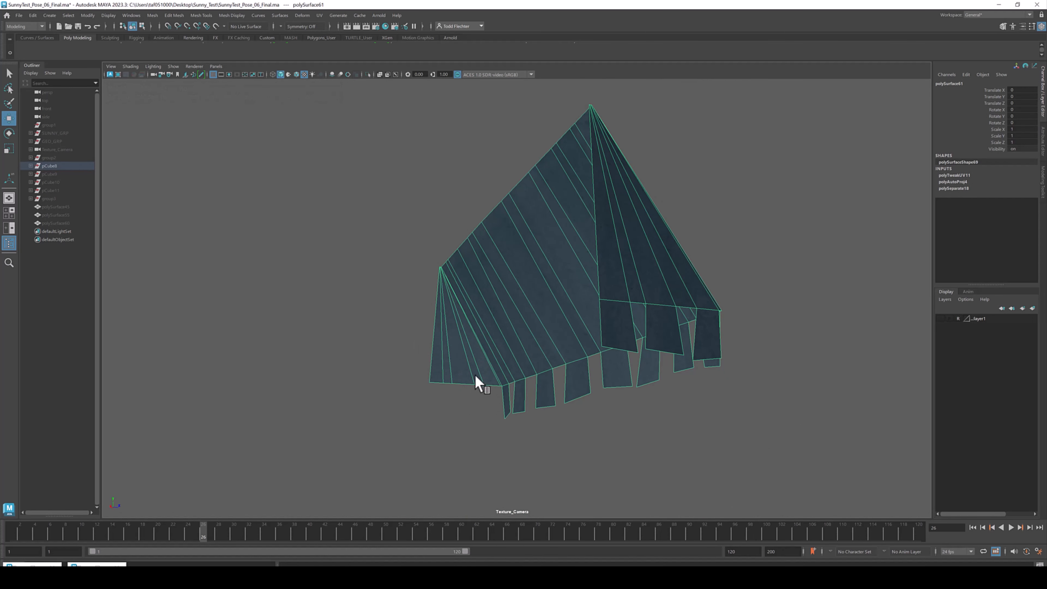
alt+drag(447, 376, 575, 334)
click(549, 201)
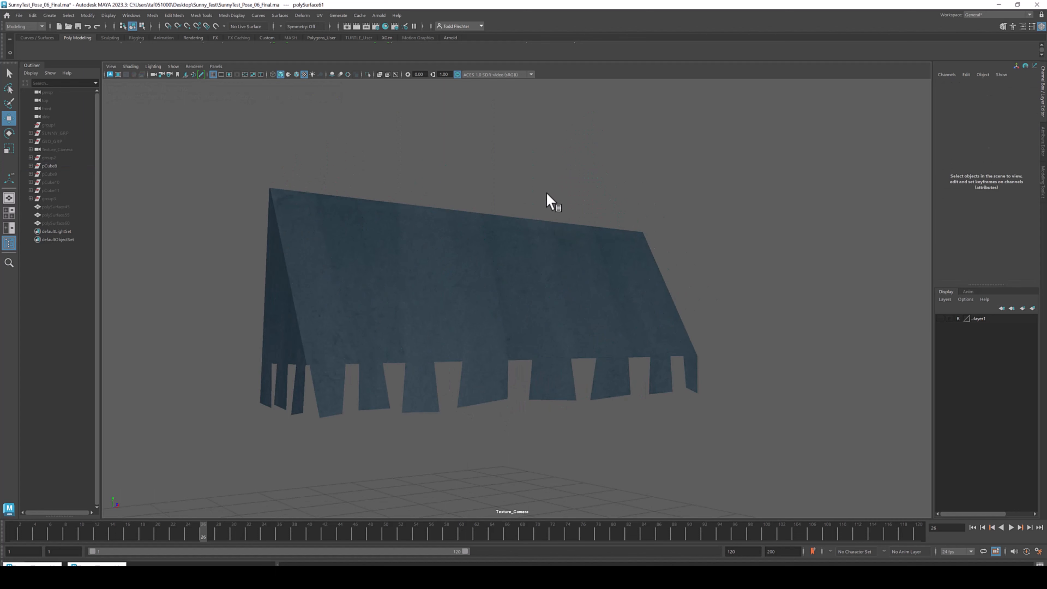
key(ctrl+1)
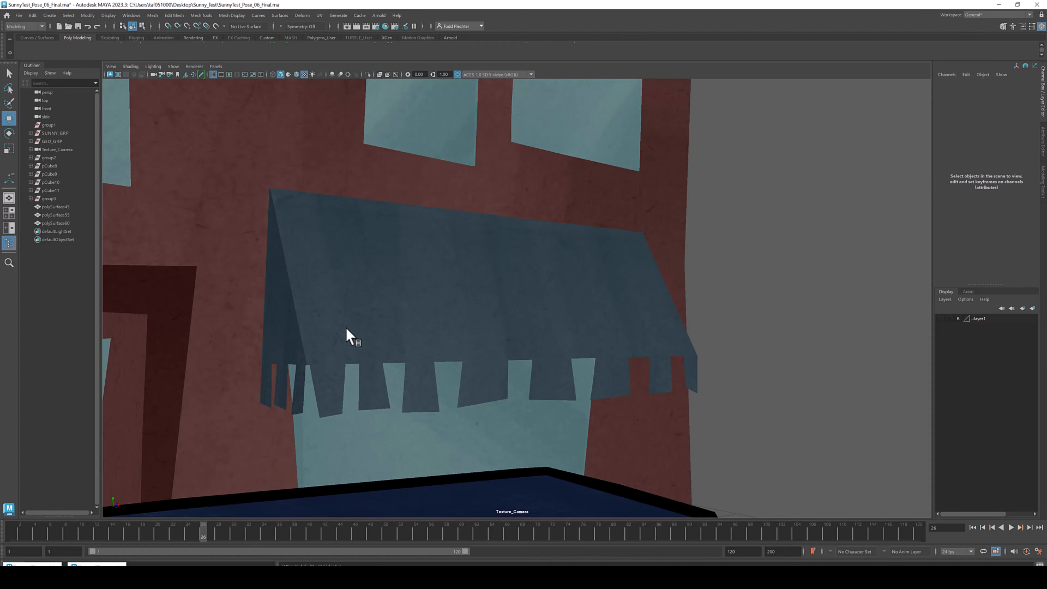
alt+middle_drag(342, 331, 463, 316)
alt+drag(463, 316, 475, 316)
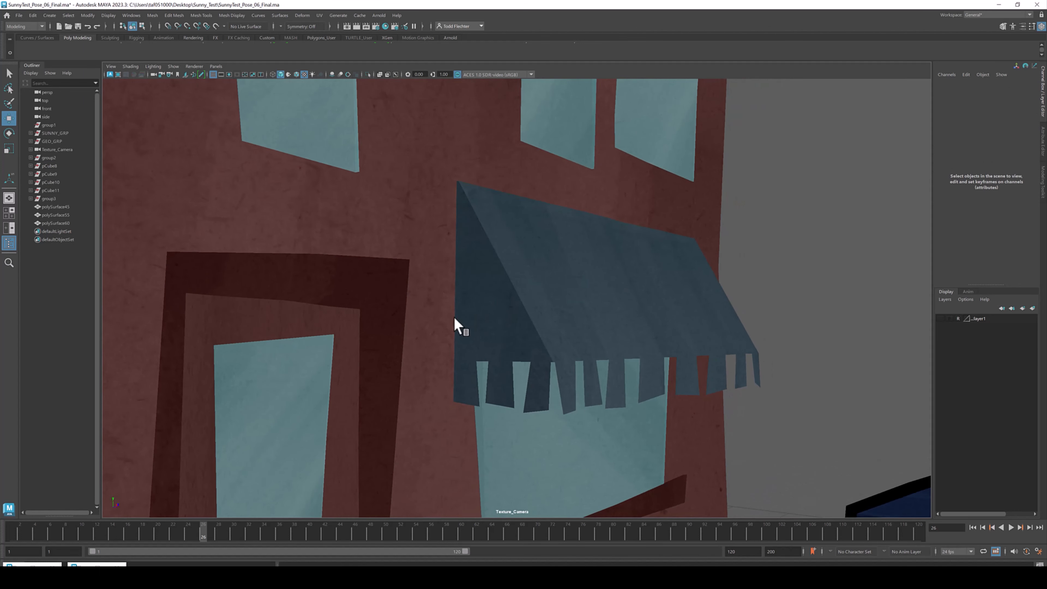
alt+right_drag(536, 314, 444, 229)
alt+drag(444, 230, 597, 290)
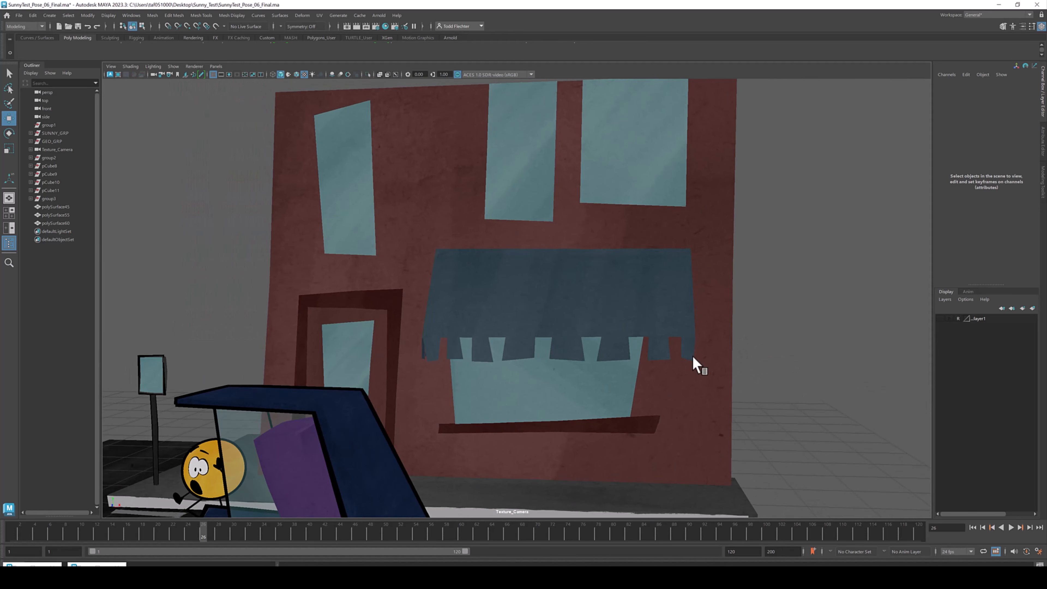
- Orbit around the building to examine its facade, windows and side wall
alt+drag(470, 353, 491, 350)
alt+right_drag(491, 400, 447, 354)
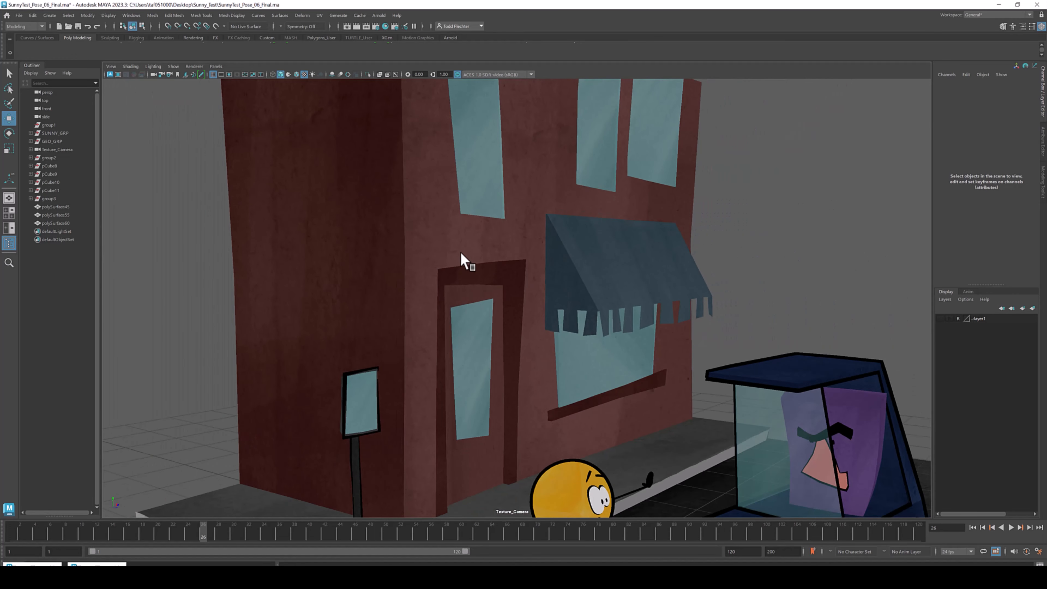
alt+middle_drag(367, 117, 395, 195)
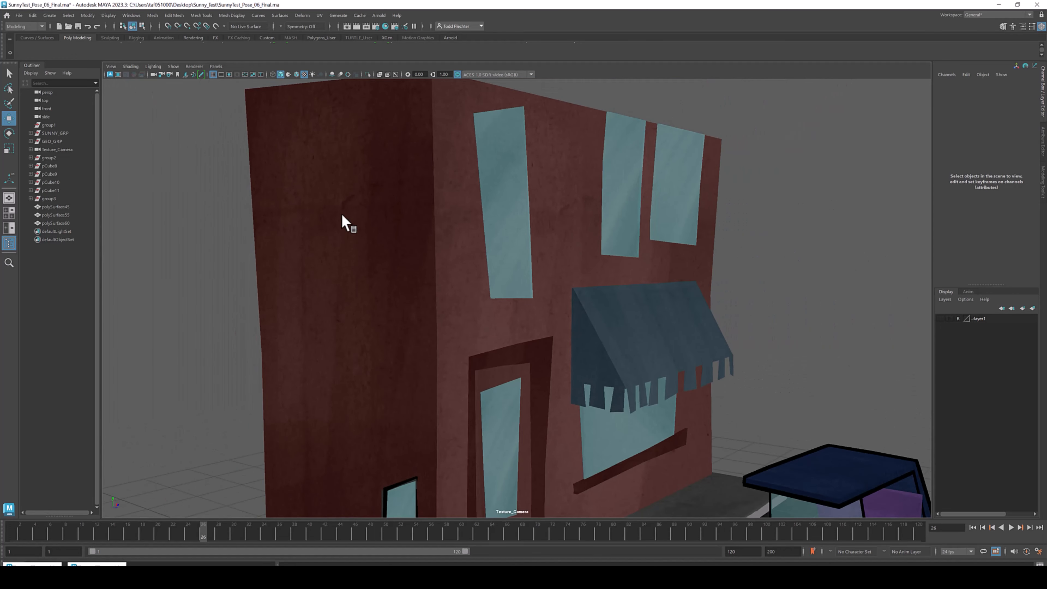
alt+right_drag(424, 244, 400, 245)
alt+drag(437, 242, 416, 293)
alt+middle_drag(450, 303, 498, 245)
alt+right_drag(499, 250, 413, 264)
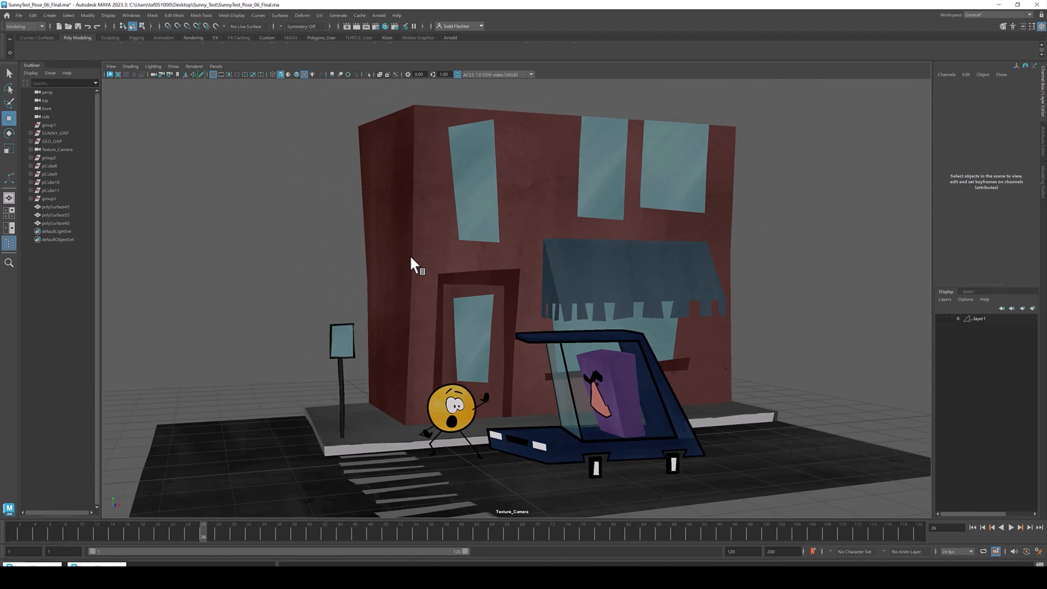
- Orbit down to street level to view Sunny and the car in front of the shop
mouse_move(555, 273)
alt+right_down()
mouse_move(692, 335)
mouse_move(544, 266)
alt+right_up()
key(q)
mouse_move(540, 264)
alt+mouse_down()
mouse_move(482, 259)
mouse_move(522, 262)
alt+mouse_up()
alt+middle_drag(683, 269, 587, 192)
alt+right_drag(587, 192, 628, 240)
alt+drag(628, 239, 634, 237)
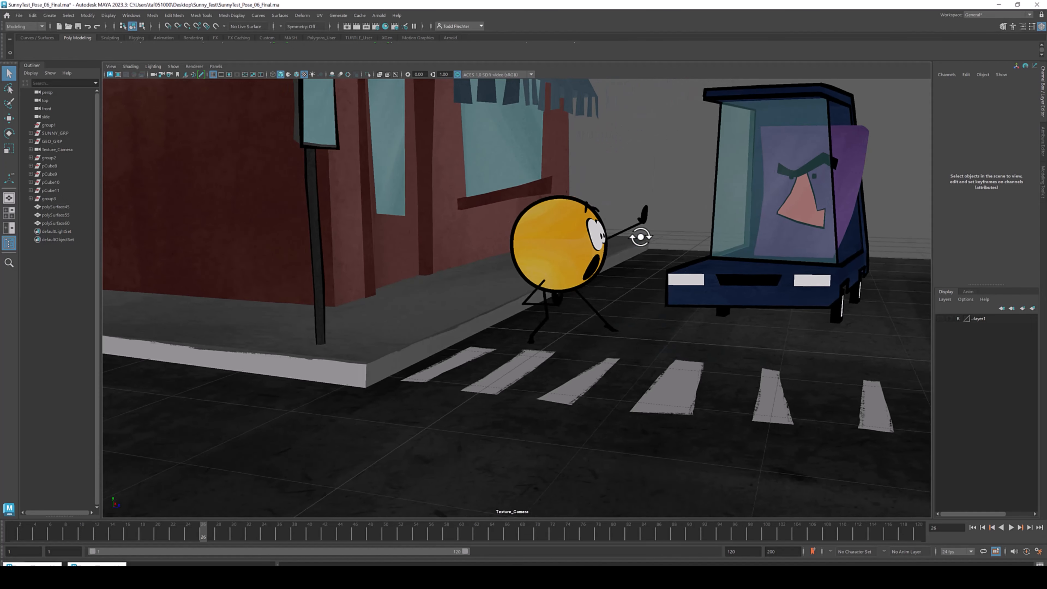
alt+middle_drag(623, 207, 631, 277)
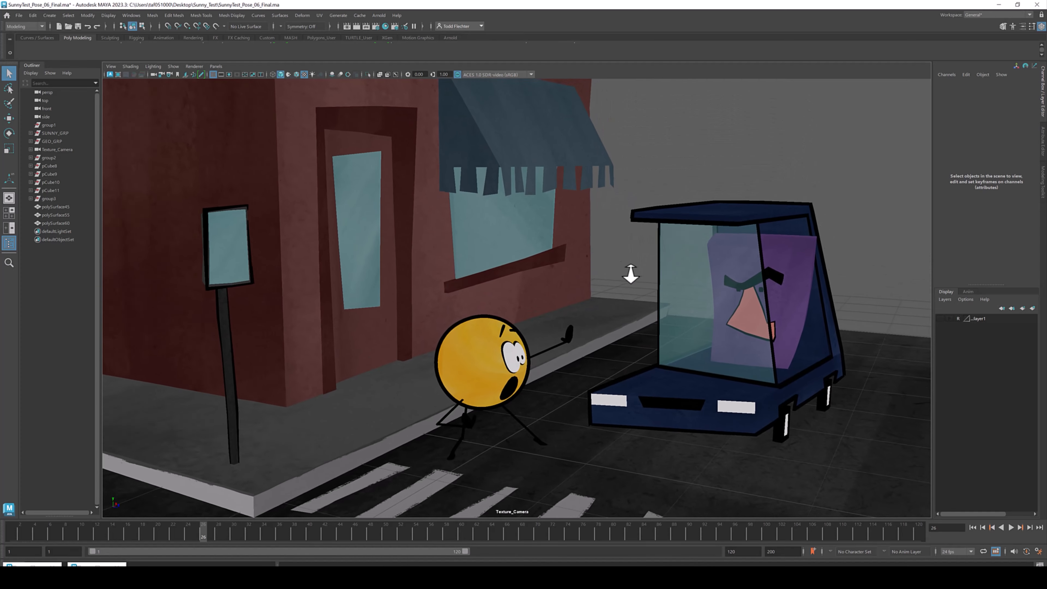
alt+right_drag(631, 277, 581, 269)
alt+drag(633, 235, 598, 246)
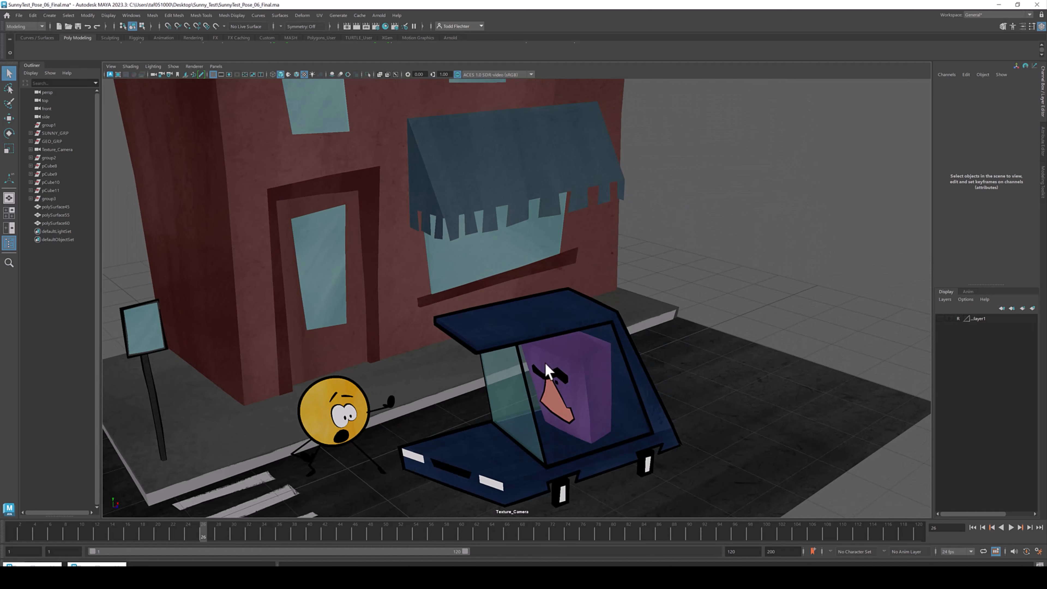
alt+middle_drag(603, 376, 605, 325)
alt+drag(605, 325, 593, 312)
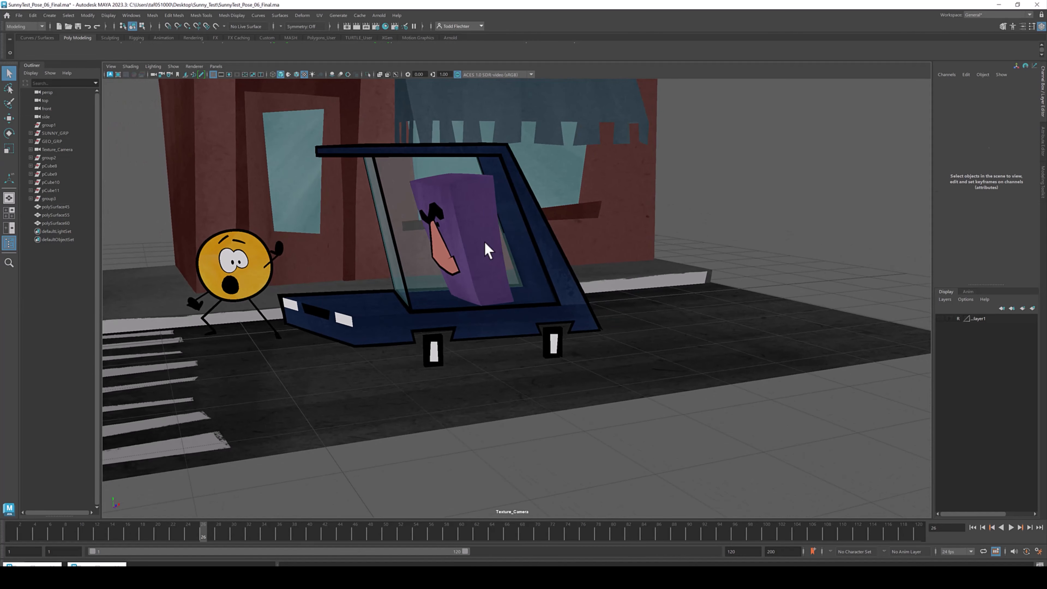
- Select the driver's head in the car and zoom in to inspect its mesh from several angles
click(483, 246)
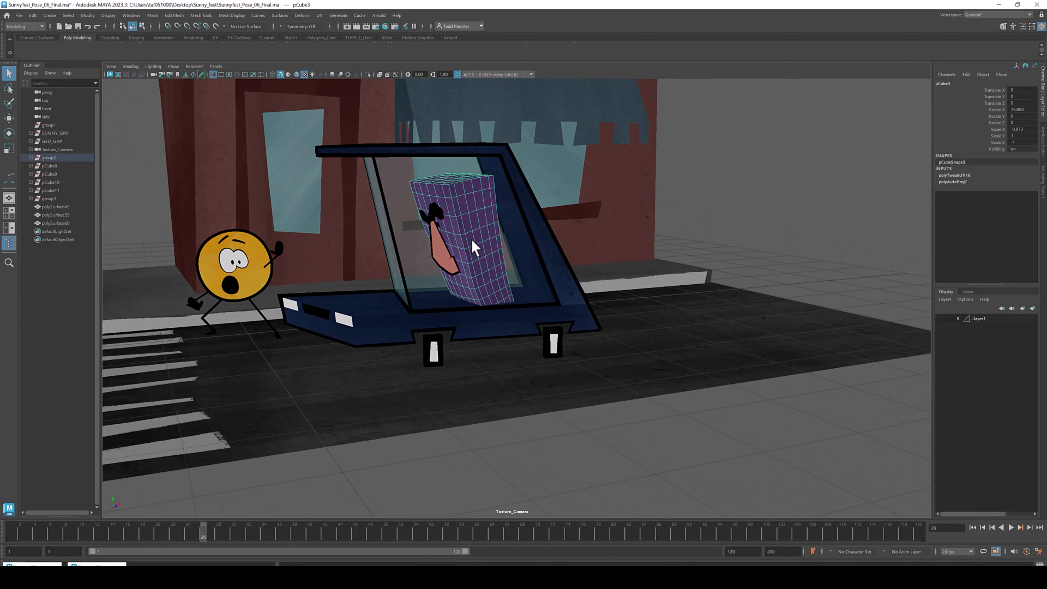
alt+middle_drag(477, 237, 550, 267)
alt+right_drag(470, 255, 616, 306)
alt+middle_drag(673, 257, 610, 254)
alt+drag(610, 254, 641, 244)
alt+middle_drag(750, 223, 536, 259)
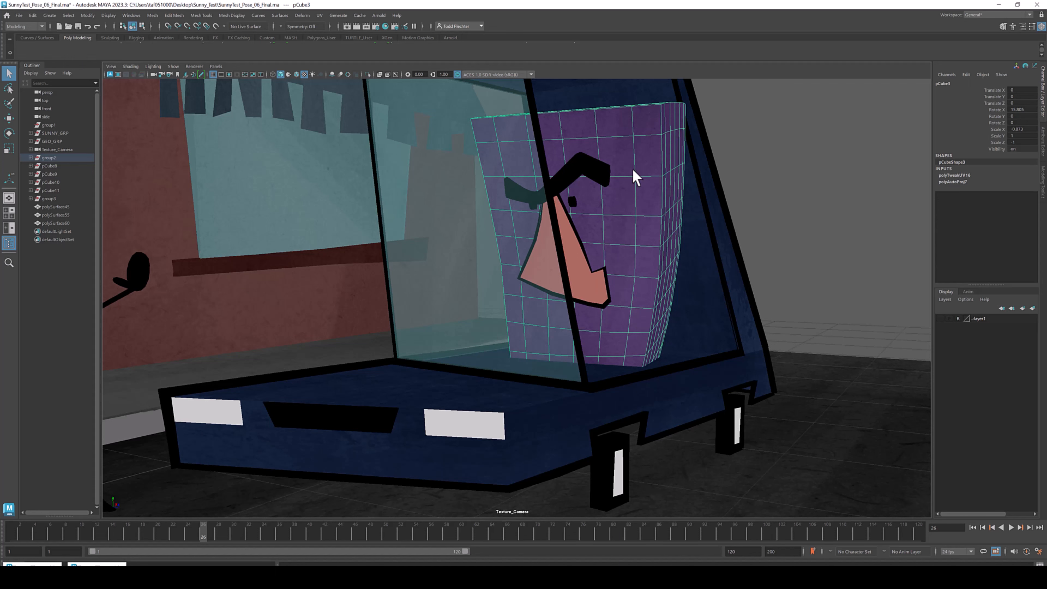
alt+drag(676, 207, 695, 208)
alt+middle_drag(799, 204, 722, 209)
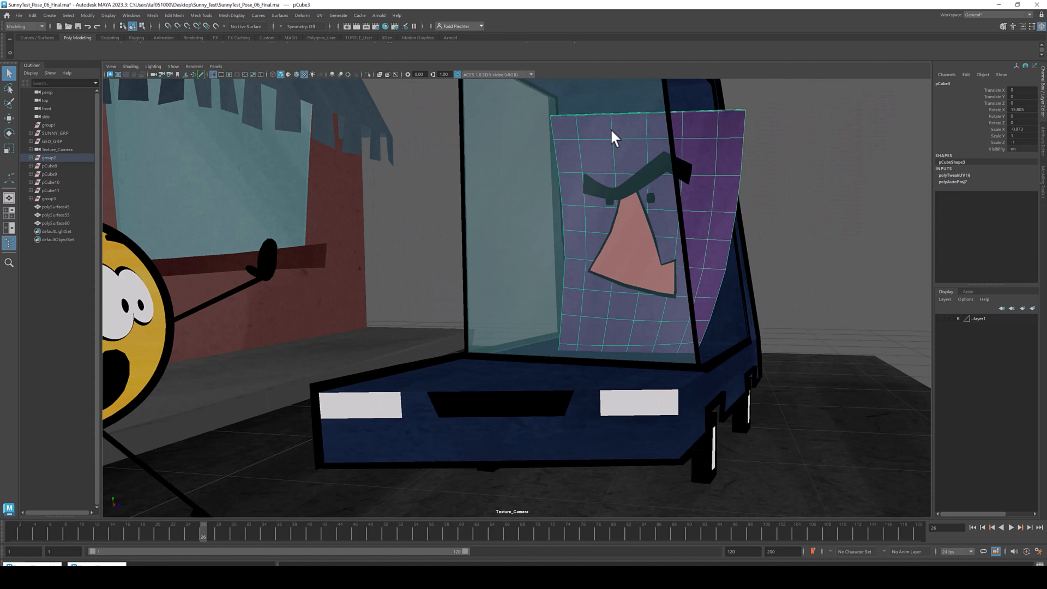
alt+drag(686, 188, 666, 189)
alt+middle_drag(446, 224, 473, 178)
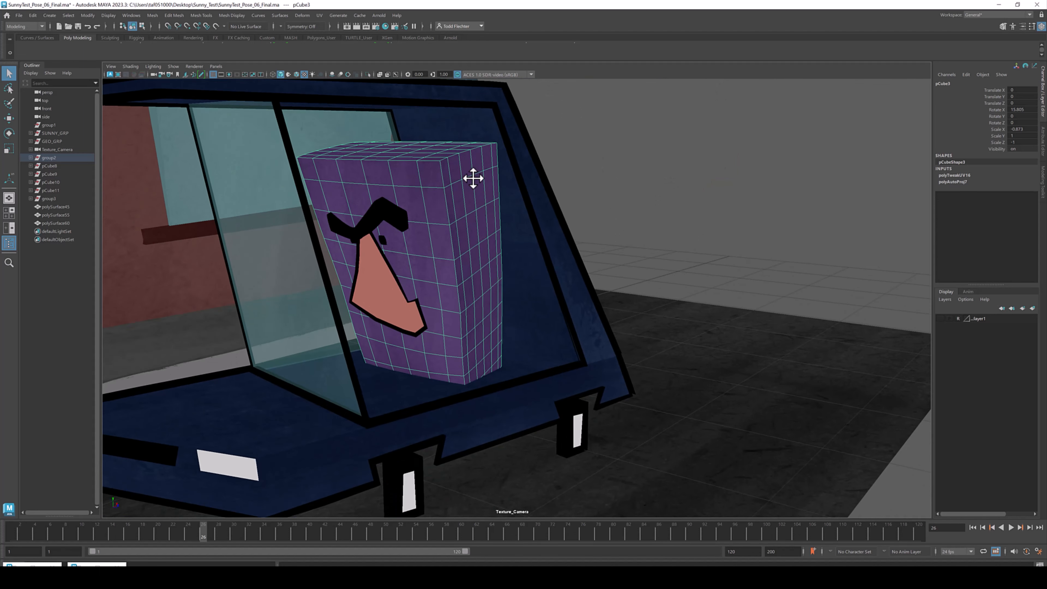
alt+right_drag(431, 191, 438, 199)
- Toggle a heads-up display item in the viewport's display options
click(108, 15)
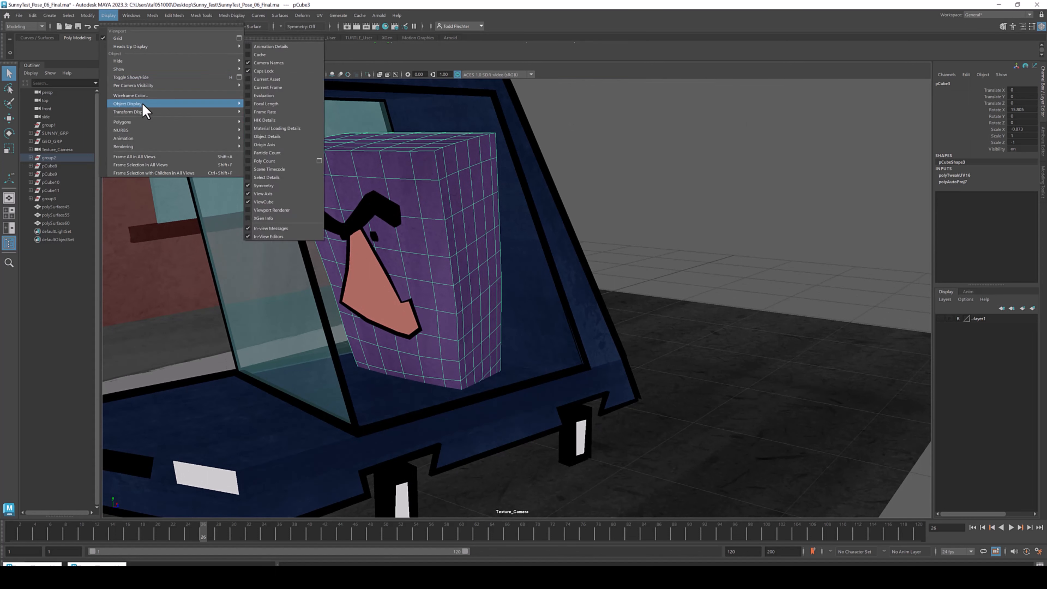
mouse_move(136, 130)
mouse_move(128, 68)
click(259, 102)
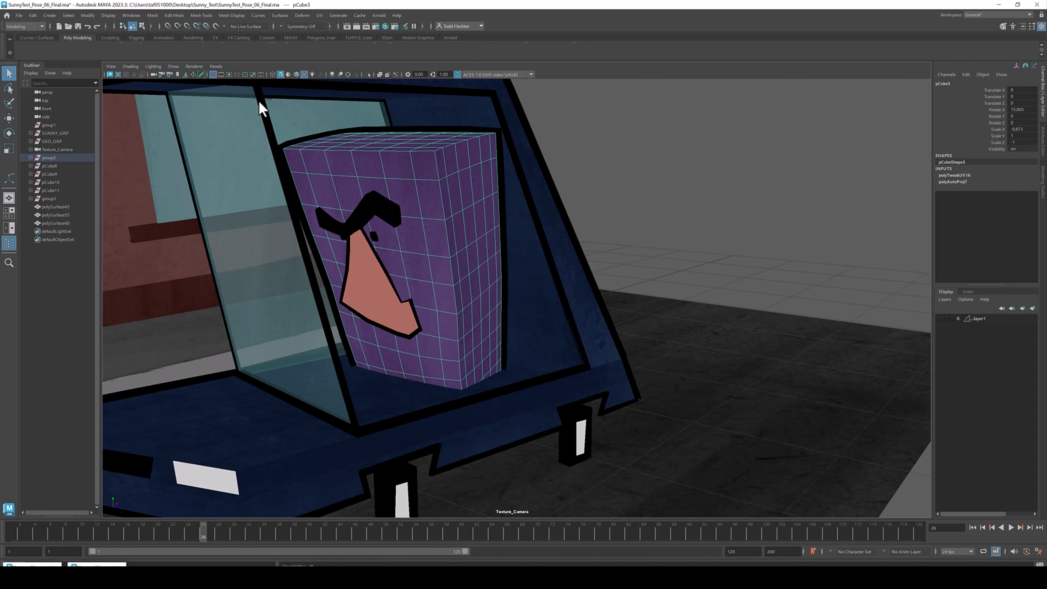
- Deselect, orbit around the driver, then select the driver's body to inspect its geometry before deselecting
click(692, 170)
alt+middle_drag(438, 196, 496, 211)
alt+right_drag(496, 211, 569, 212)
alt+drag(569, 212, 520, 211)
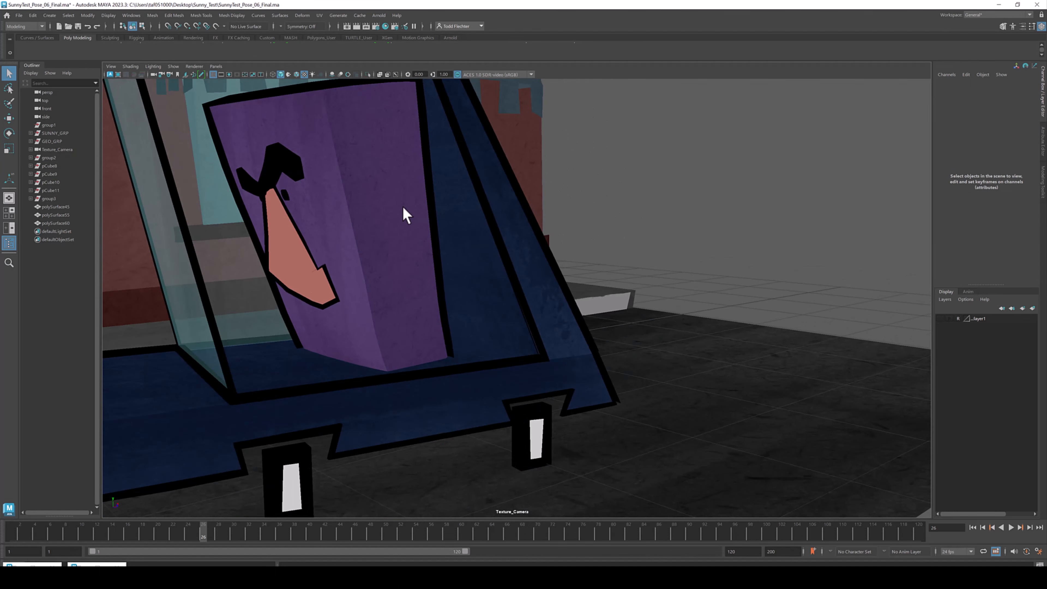
alt+drag(404, 209, 454, 212)
alt+middle_drag(453, 213, 462, 236)
alt+drag(462, 236, 512, 249)
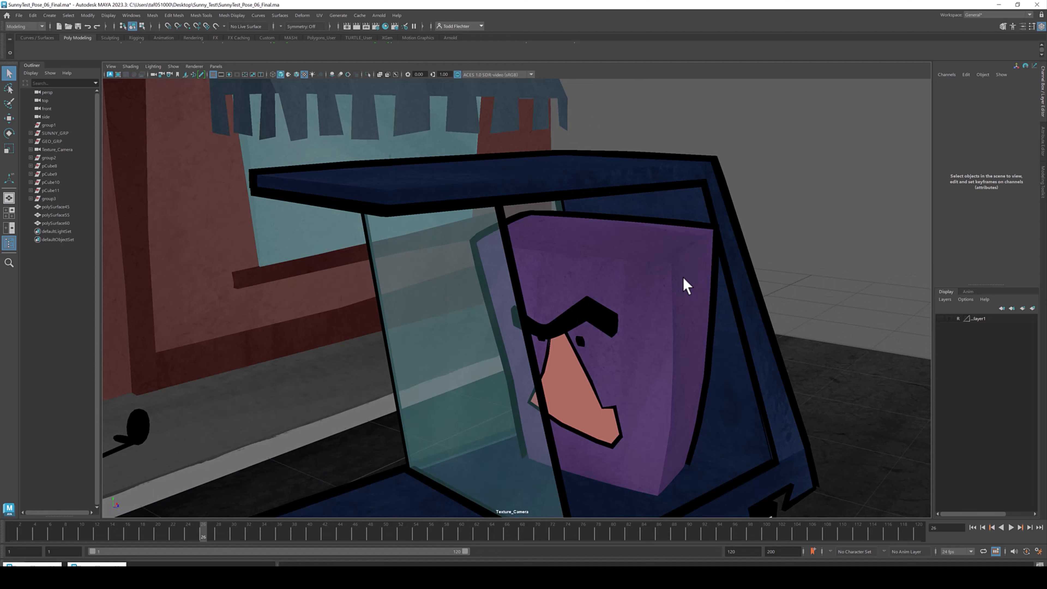
click(661, 298)
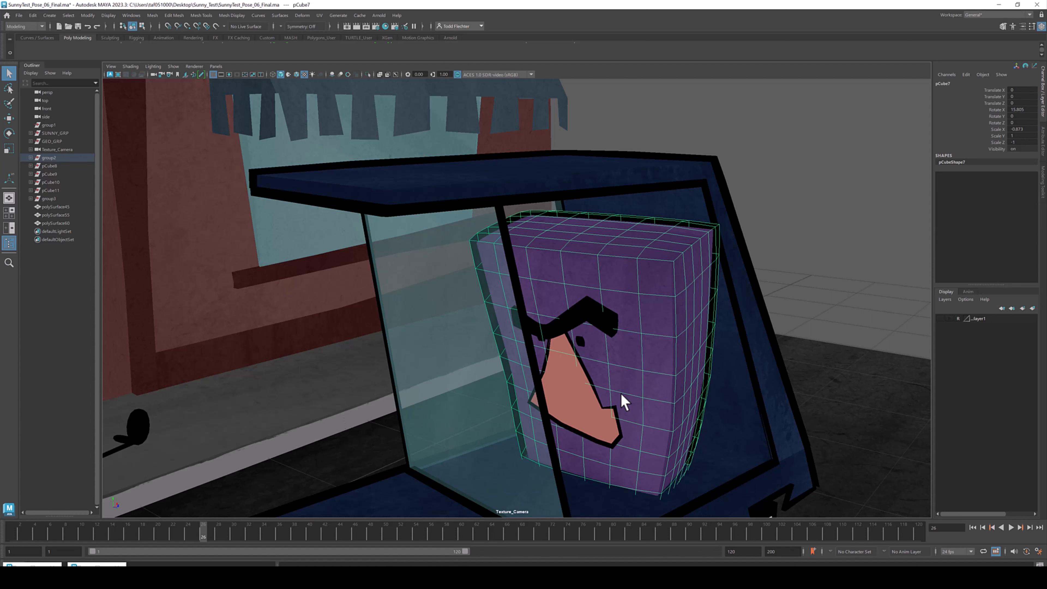
scroll(692, 307, down, 4)
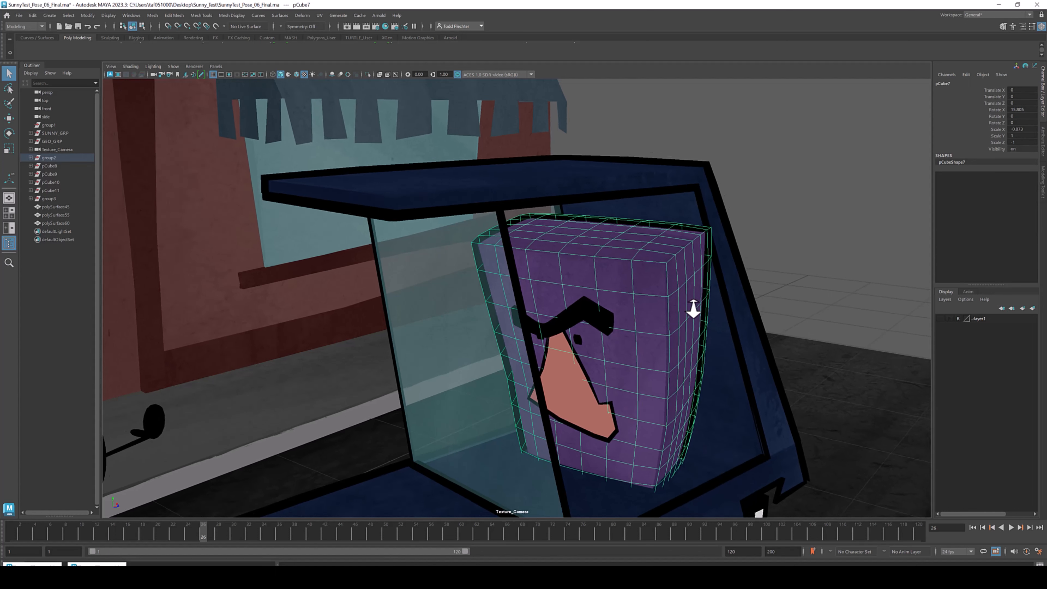
click(786, 240)
- Orbit back out to frame the whole street scene with Sunny, the car and the building
alt+drag(644, 298, 525, 290)
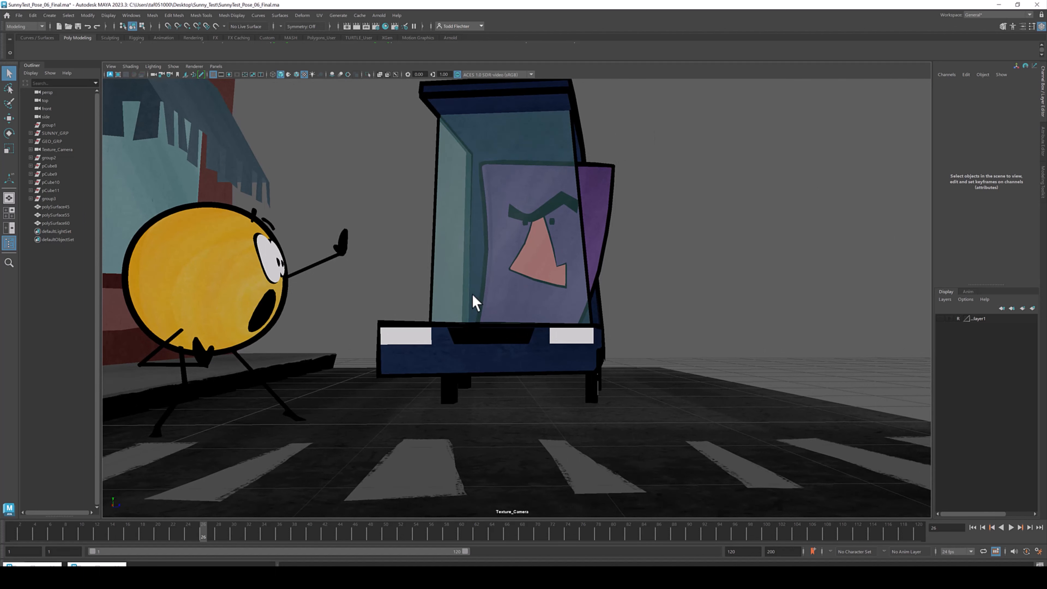
alt+drag(541, 313, 620, 357)
scroll(635, 276, down, 5)
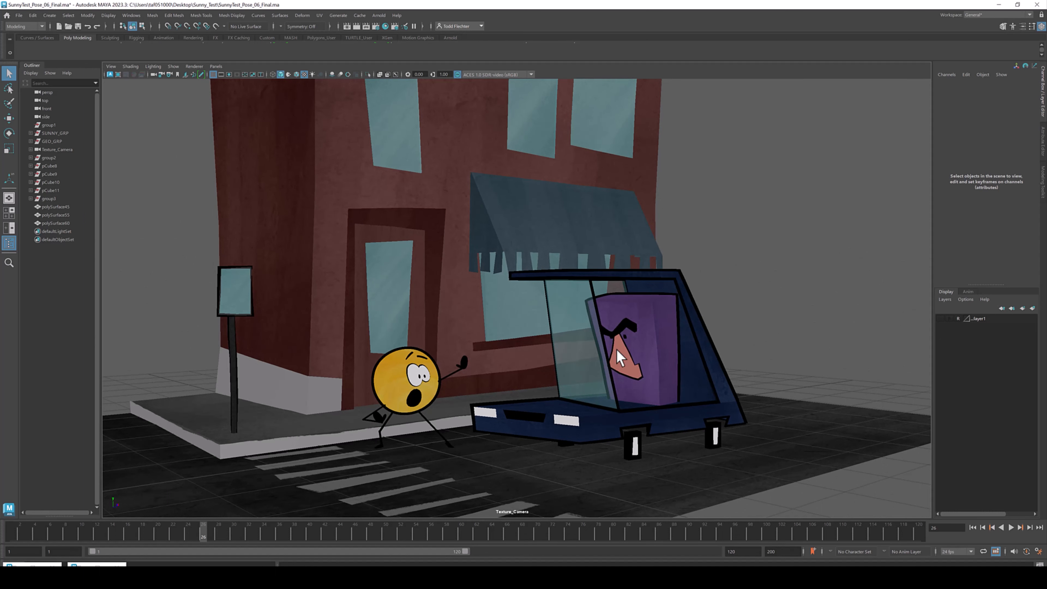
mouse_move(563, 294)
alt+mouse_down()
mouse_move(545, 277)
mouse_move(555, 279)
alt+mouse_up()
alt+middle_drag(590, 358, 579, 329)
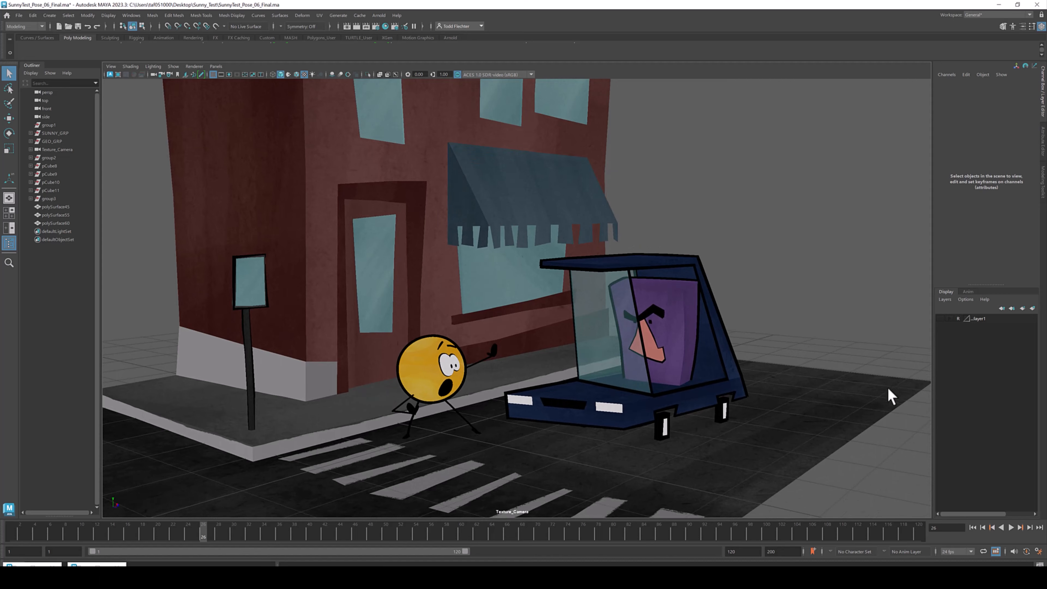